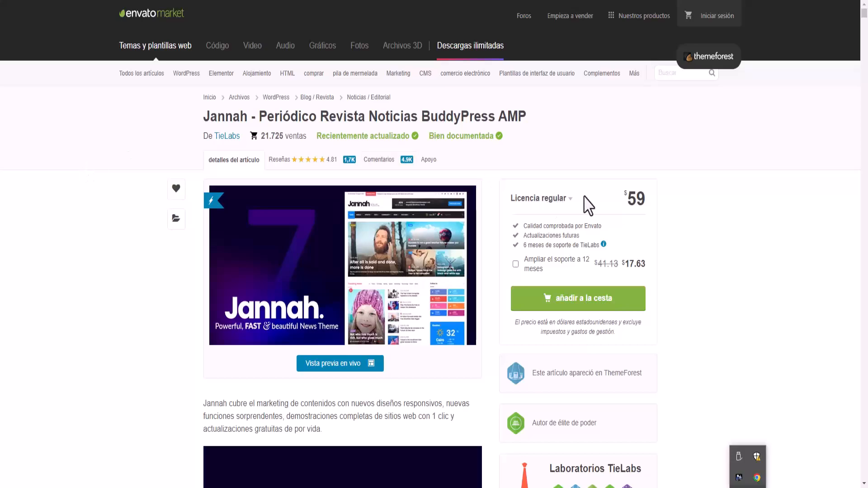
Examine the Jannah theme's licence offer, update dates, browser and plugin compatibility, supported WordPress versions and tags.
{"action": "scroll", "coordinate": [669, 211], "scroll_direction": "down", "scroll_amount": 2}
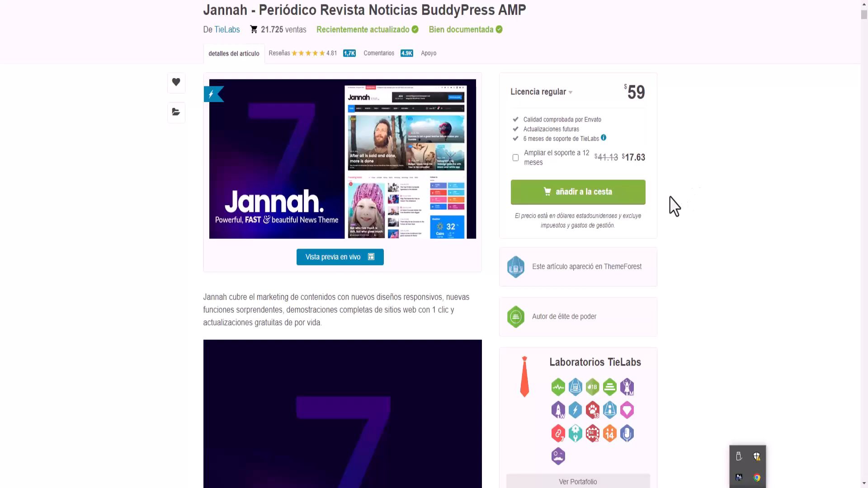
{"action": "scroll", "coordinate": [693, 230], "scroll_direction": "up", "scroll_amount": 2}
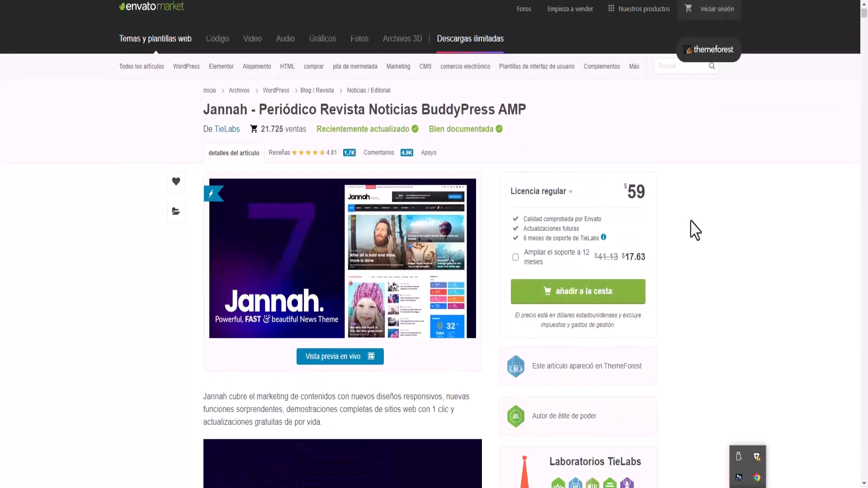
{"action": "scroll", "coordinate": [693, 230], "scroll_direction": "down", "scroll_amount": 7}
{"action": "scroll", "coordinate": [695, 230], "scroll_direction": "down", "scroll_amount": 2}
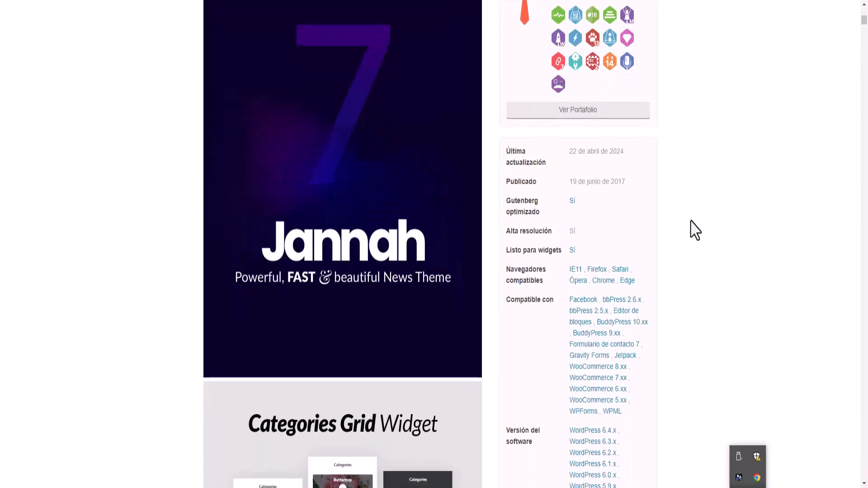
{"action": "scroll", "coordinate": [695, 230], "scroll_direction": "down", "scroll_amount": 1}
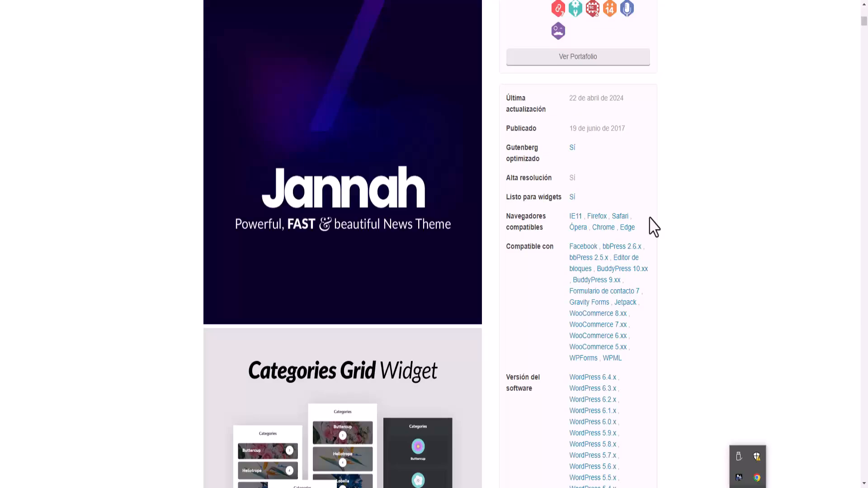
{"action": "scroll", "coordinate": [650, 217], "scroll_direction": "down", "scroll_amount": 1}
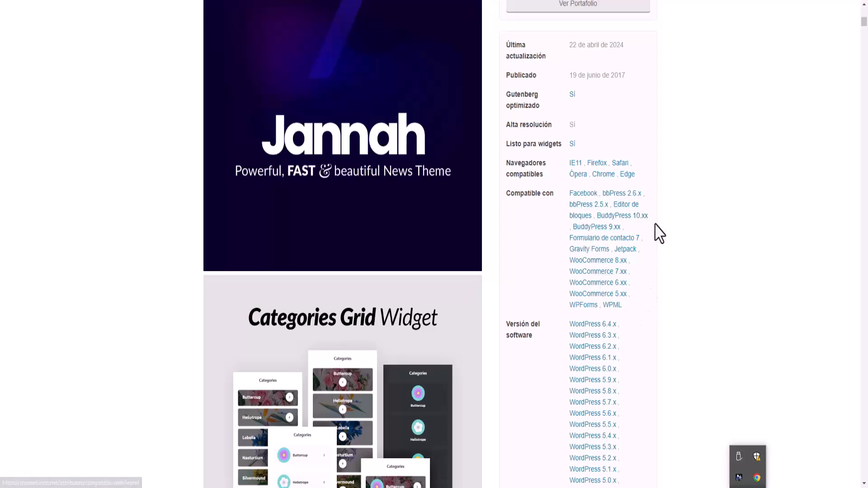
{"action": "scroll", "coordinate": [585, 218], "scroll_direction": "down", "scroll_amount": 2}
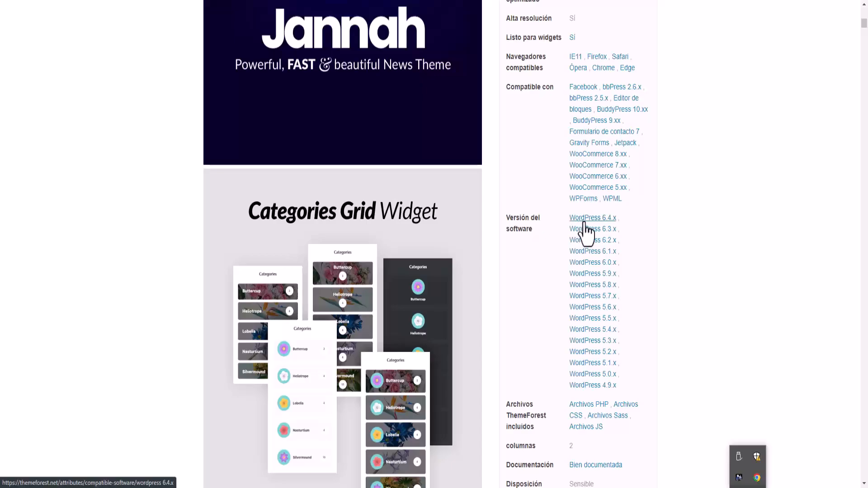
{"action": "scroll", "coordinate": [642, 274], "scroll_direction": "down", "scroll_amount": 2}
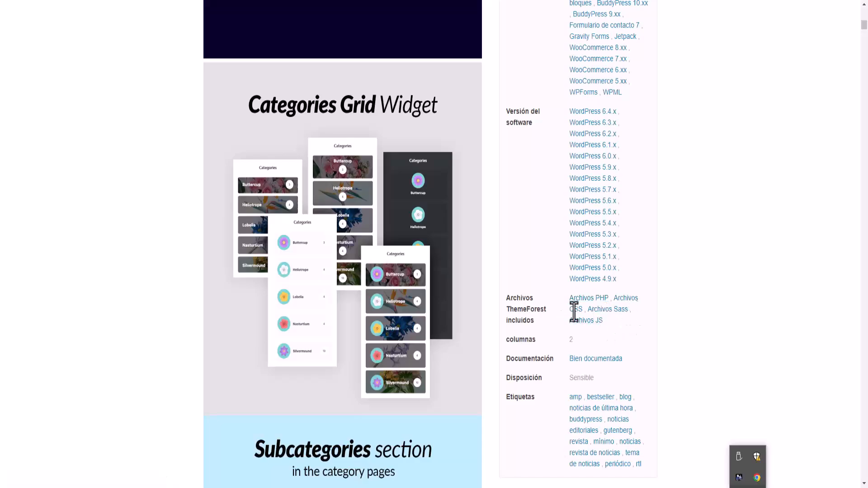
{"action": "scroll", "coordinate": [678, 307], "scroll_direction": "down", "scroll_amount": 3}
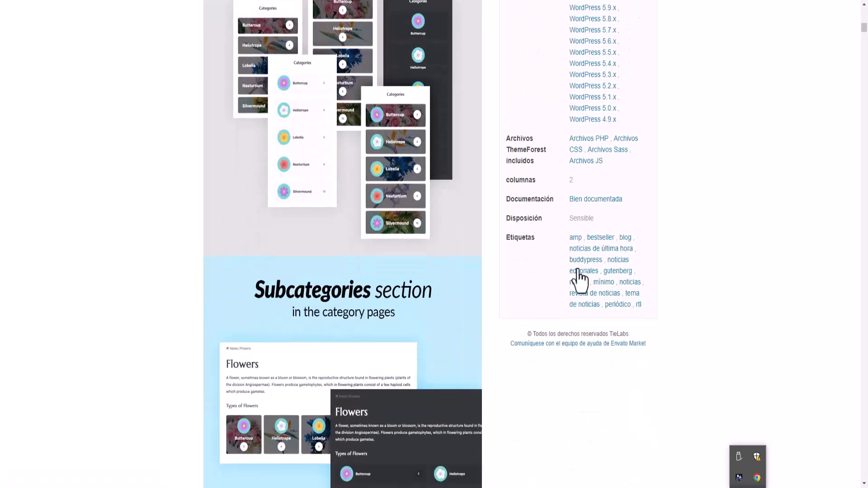
{"action": "scroll", "coordinate": [430, 271], "scroll_direction": "up", "scroll_amount": 2}
{"action": "scroll", "coordinate": [430, 268], "scroll_direction": "up", "scroll_amount": 8}
Look through the Jannah theme's feature showcase, from subcategories and dark mode to compatibility, ad spaces and Google Search.
{"action": "scroll", "coordinate": [432, 269], "scroll_direction": "down", "scroll_amount": 14}
{"action": "scroll", "coordinate": [432, 268], "scroll_direction": "down", "scroll_amount": 6}
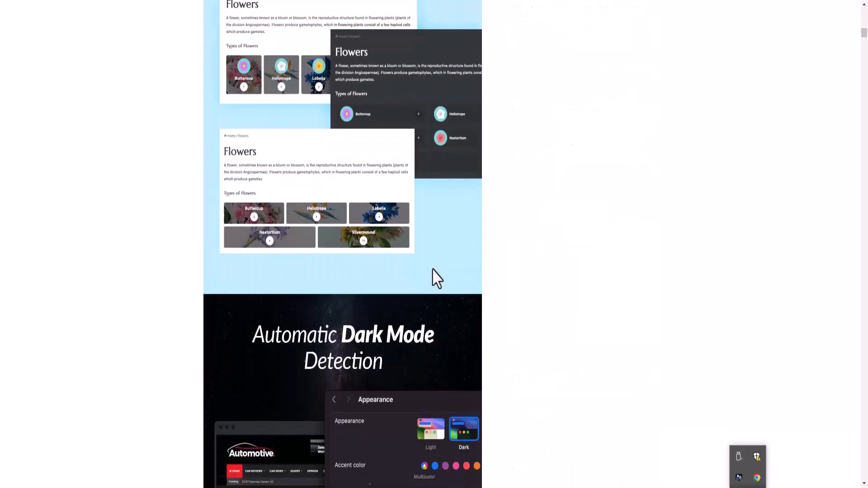
{"action": "scroll", "coordinate": [432, 268], "scroll_direction": "down", "scroll_amount": 12}
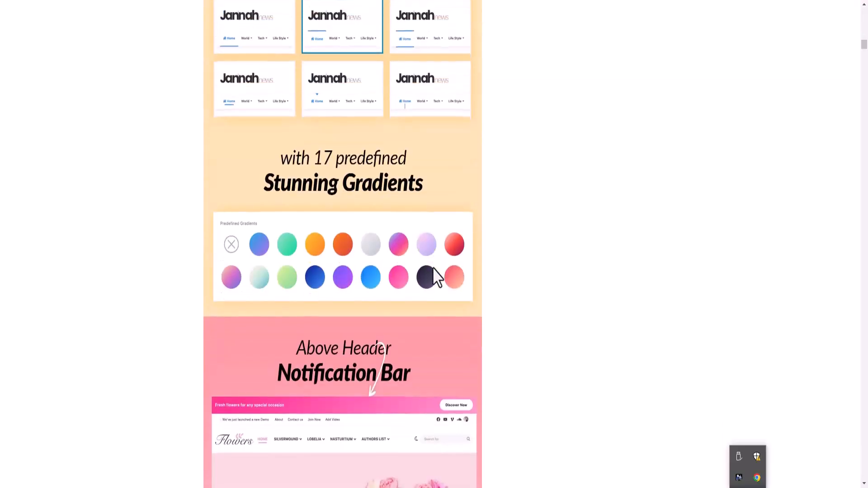
{"action": "scroll", "coordinate": [432, 267], "scroll_direction": "down", "scroll_amount": 6}
{"action": "scroll", "coordinate": [434, 267], "scroll_direction": "down", "scroll_amount": 2}
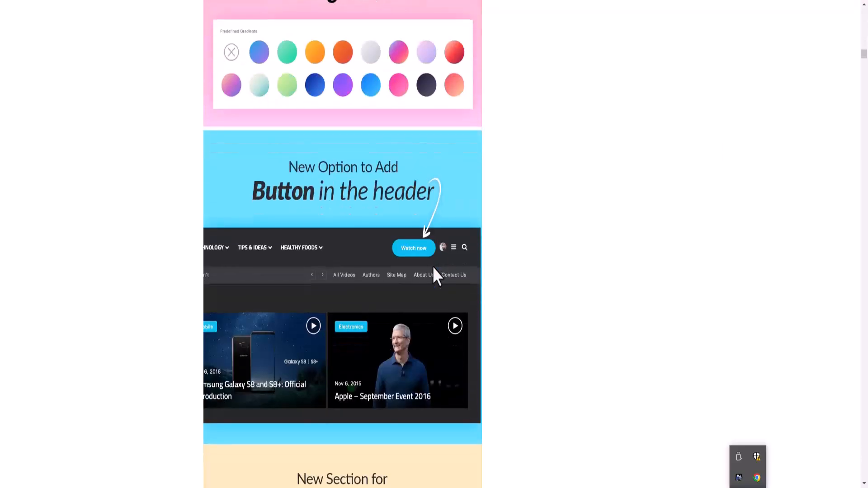
{"action": "scroll", "coordinate": [409, 274], "scroll_direction": "down", "scroll_amount": 7}
{"action": "scroll", "coordinate": [344, 276], "scroll_direction": "down", "scroll_amount": 7}
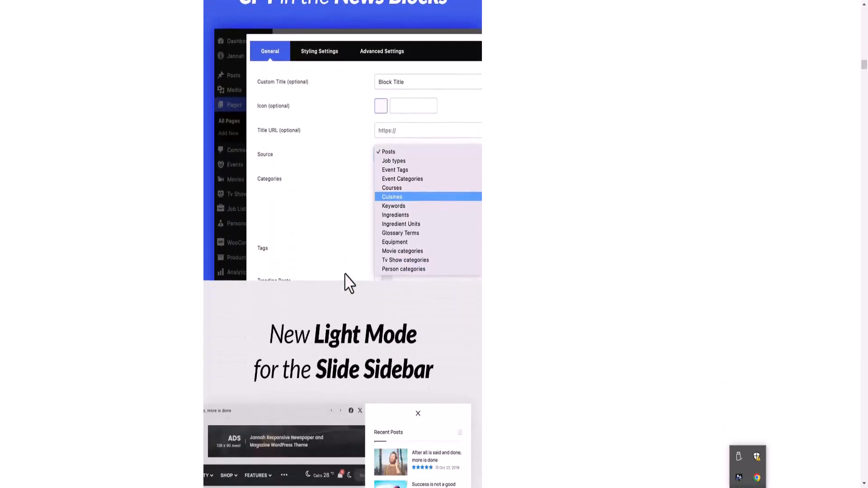
{"action": "scroll", "coordinate": [359, 235], "scroll_direction": "down", "scroll_amount": 12}
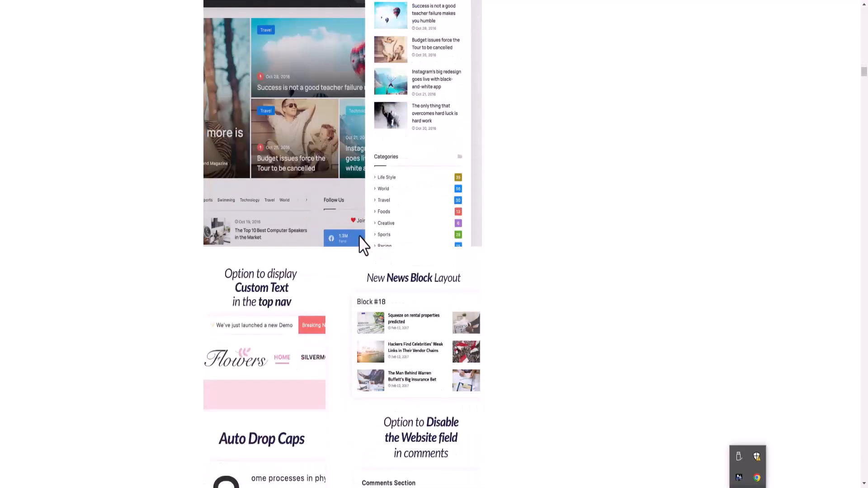
{"action": "scroll", "coordinate": [360, 236], "scroll_direction": "down", "scroll_amount": 15}
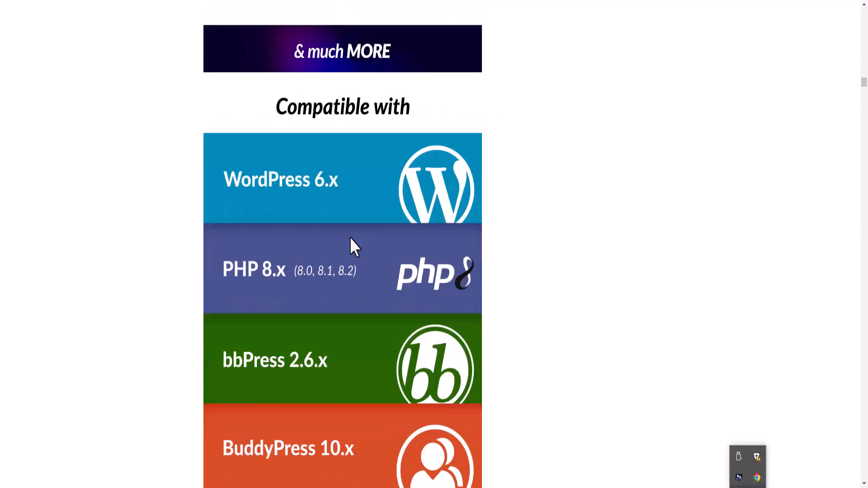
{"action": "scroll", "coordinate": [350, 239], "scroll_direction": "down", "scroll_amount": 5}
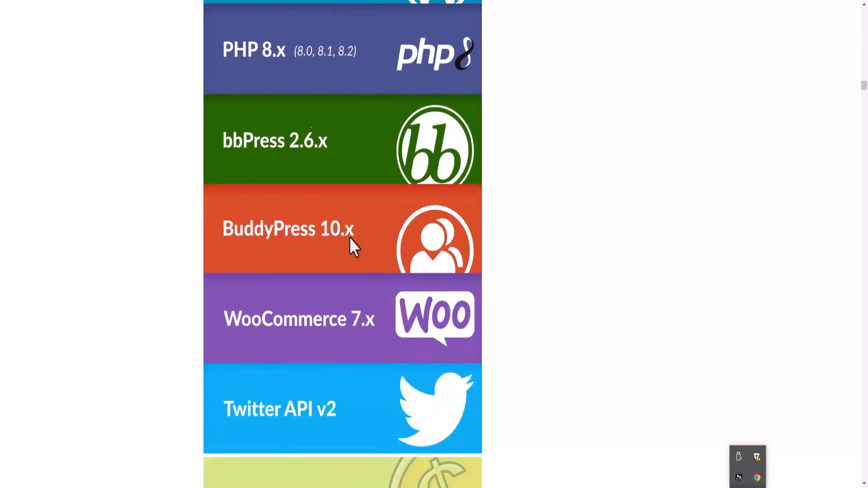
{"action": "scroll", "coordinate": [350, 240], "scroll_direction": "down", "scroll_amount": 5}
{"action": "scroll", "coordinate": [351, 244], "scroll_direction": "down", "scroll_amount": 12}
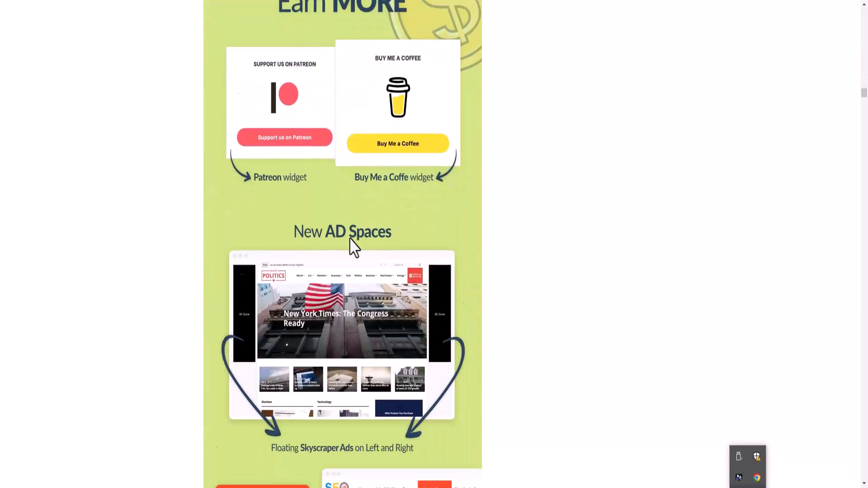
{"action": "scroll", "coordinate": [319, 298], "scroll_direction": "down", "scroll_amount": 5}
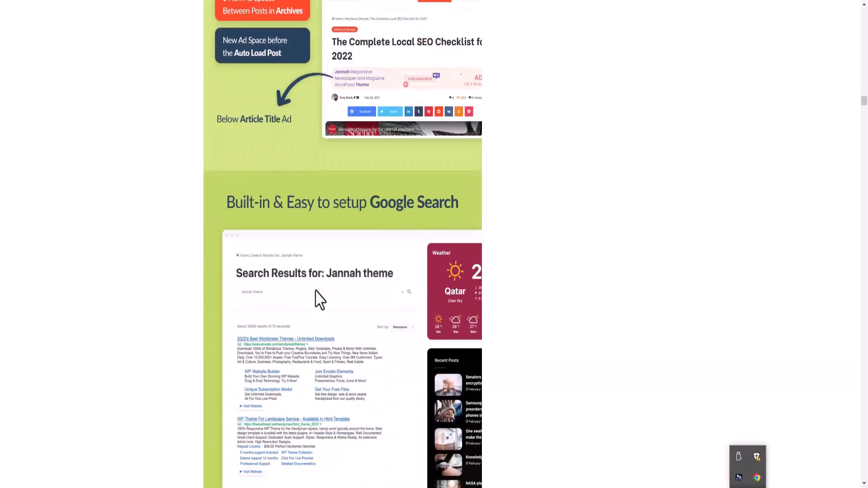
Review the theme's compatibility list and its sections on ad spaces, AdBlock detection, performance improvements and Google Web Stories.
{"action": "scroll", "coordinate": [320, 299], "scroll_direction": "up", "scroll_amount": 14}
{"action": "scroll", "coordinate": [318, 292], "scroll_direction": "up", "scroll_amount": 15}
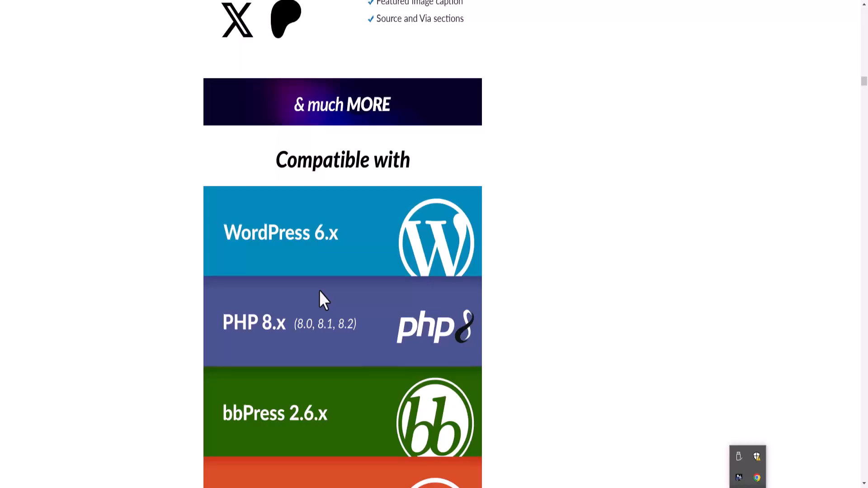
{"action": "scroll", "coordinate": [243, 337], "scroll_direction": "down", "scroll_amount": 2}
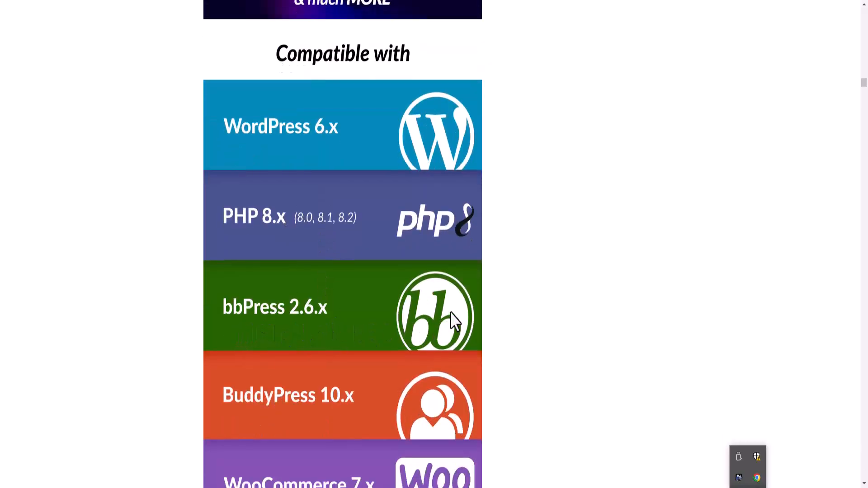
{"action": "scroll", "coordinate": [411, 294], "scroll_direction": "down", "scroll_amount": 3}
{"action": "scroll", "coordinate": [415, 297], "scroll_direction": "down", "scroll_amount": 2}
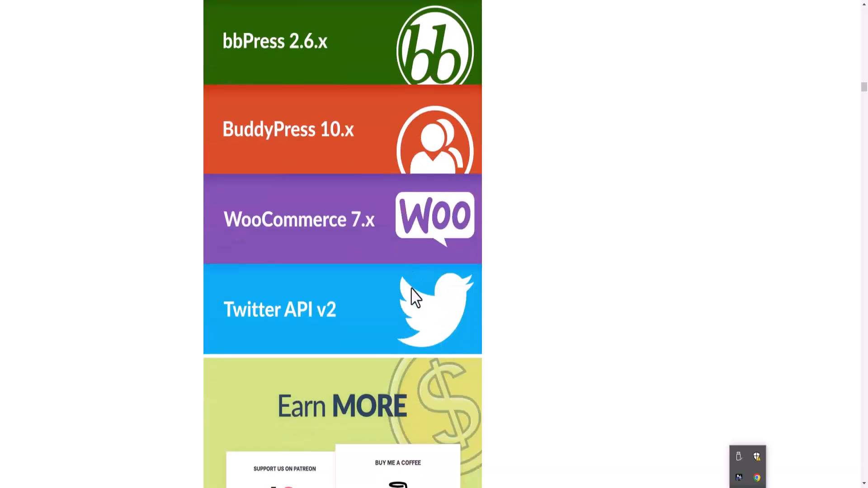
{"action": "scroll", "coordinate": [416, 296], "scroll_direction": "down", "scroll_amount": 15}
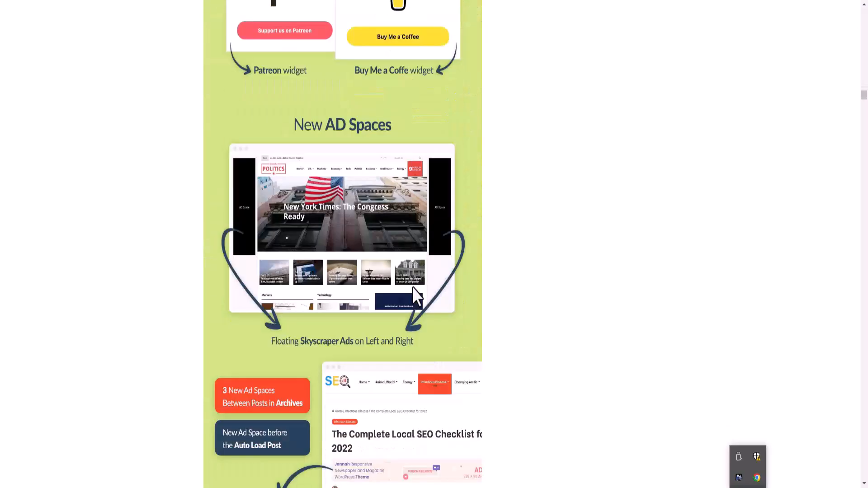
{"action": "scroll", "coordinate": [416, 297], "scroll_direction": "down", "scroll_amount": 10}
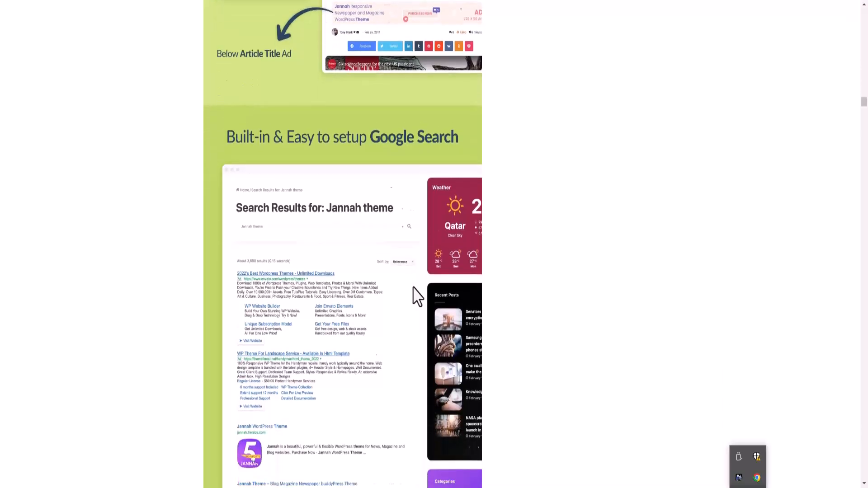
{"action": "scroll", "coordinate": [414, 288], "scroll_direction": "down", "scroll_amount": 4}
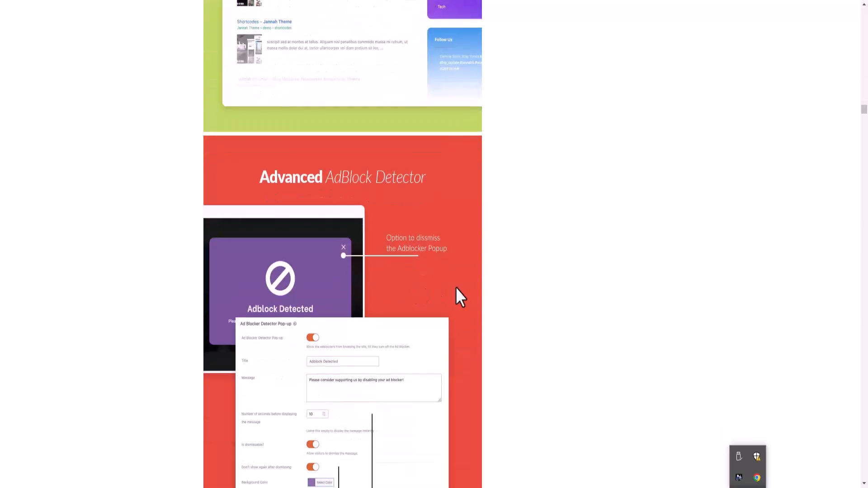
{"action": "scroll", "coordinate": [456, 287], "scroll_direction": "down", "scroll_amount": 7}
{"action": "scroll", "coordinate": [401, 303], "scroll_direction": "down", "scroll_amount": 10}
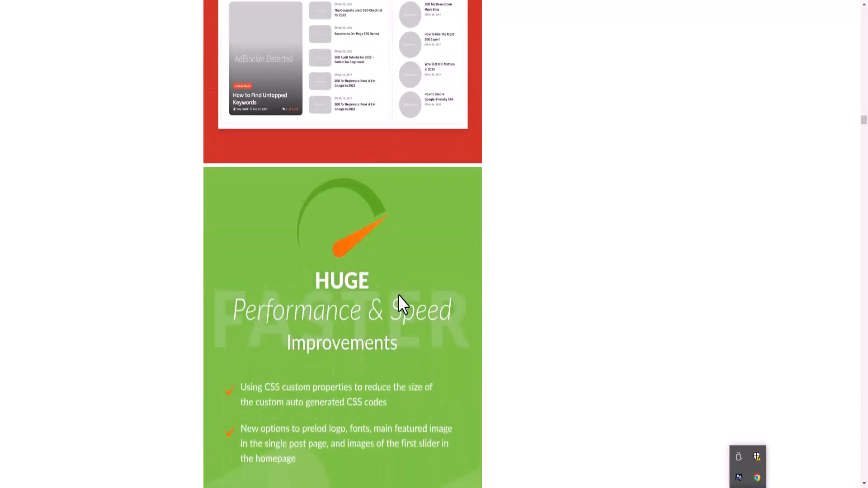
{"action": "scroll", "coordinate": [398, 293], "scroll_direction": "down", "scroll_amount": 12}
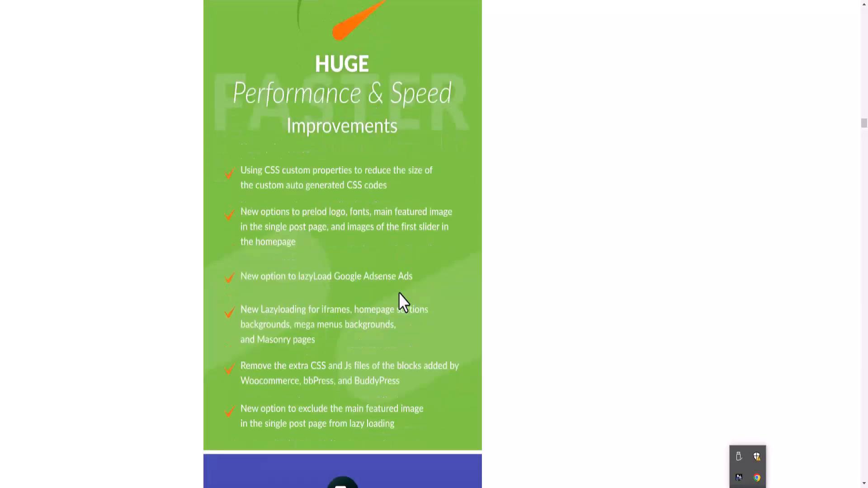
{"action": "scroll", "coordinate": [429, 302], "scroll_direction": "down", "scroll_amount": 14}
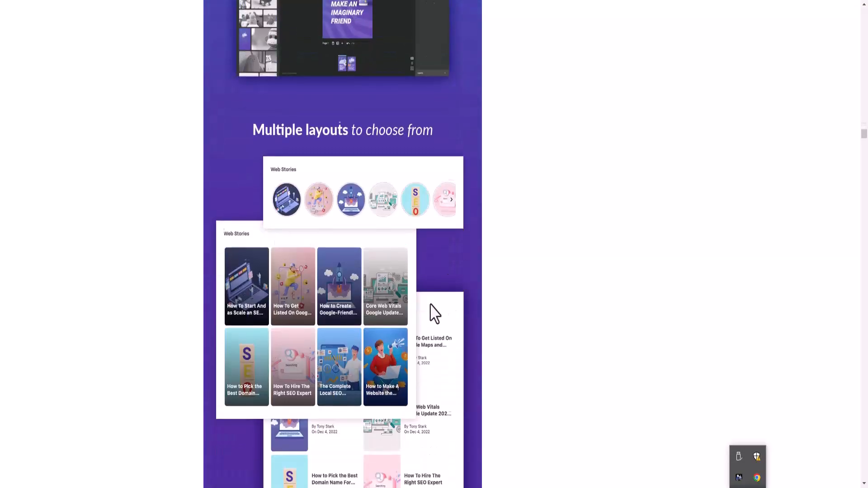
{"action": "scroll", "coordinate": [429, 302], "scroll_direction": "up", "scroll_amount": 5}
{"action": "scroll", "coordinate": [428, 302], "scroll_direction": "up", "scroll_amount": 20}
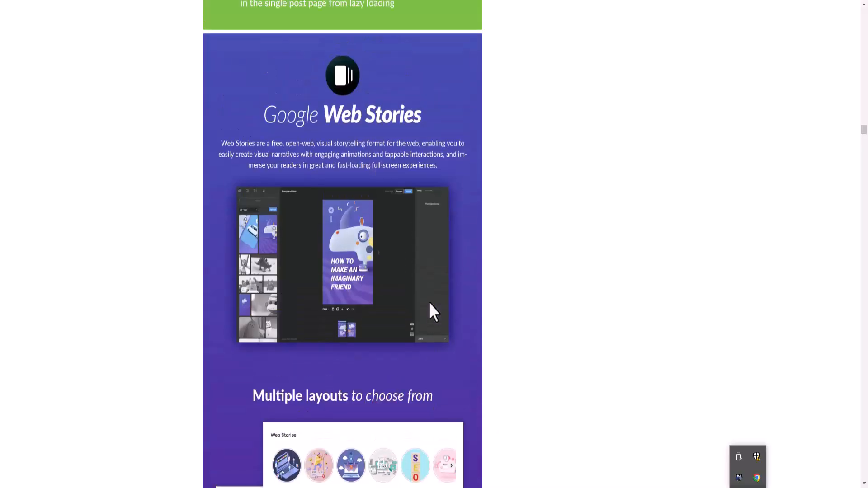
{"action": "scroll", "coordinate": [428, 312], "scroll_direction": "up", "scroll_amount": 20}
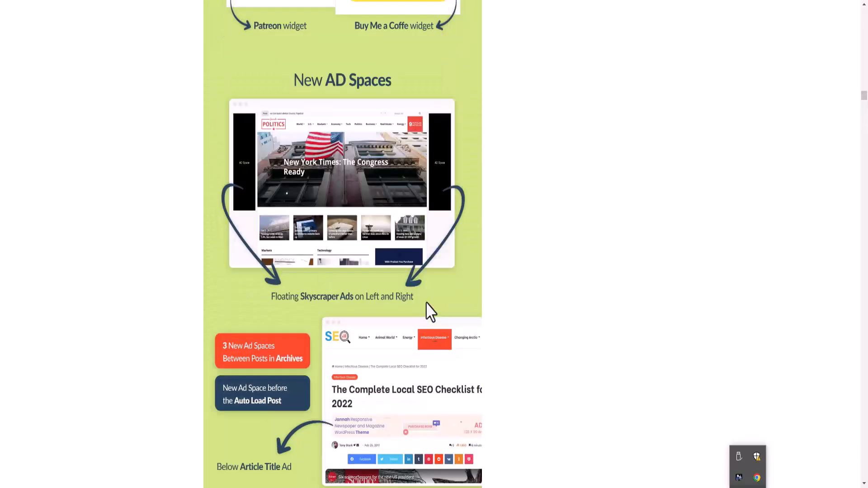
{"action": "scroll", "coordinate": [430, 312], "scroll_direction": "up", "scroll_amount": 20}
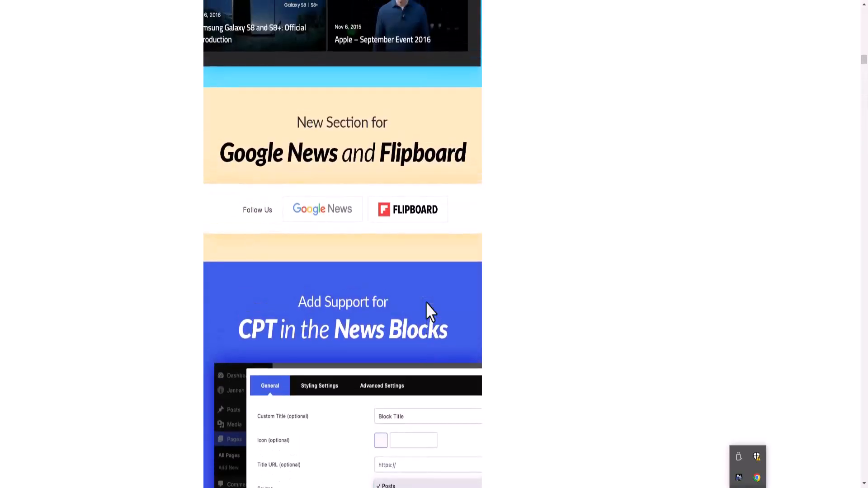
{"action": "scroll", "coordinate": [429, 311], "scroll_direction": "up", "scroll_amount": 15}
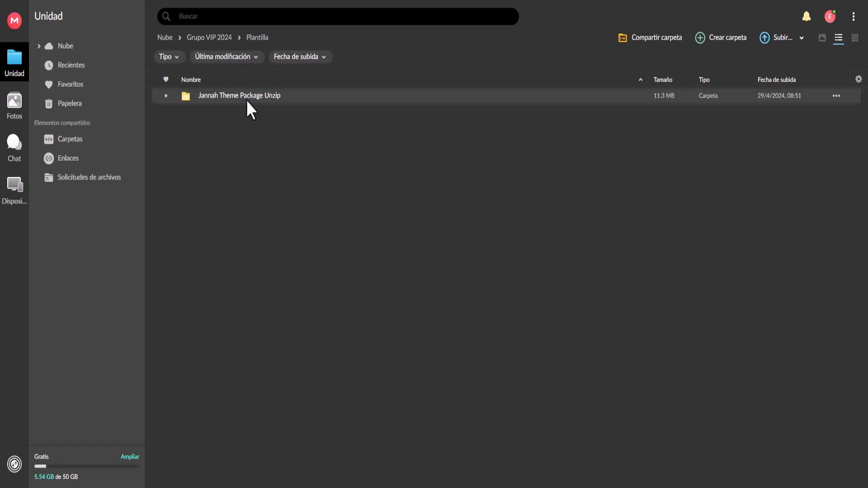
In MEGA, download the Jannah Theme Package Unzip folder as a ZIP, and switch to the Downloads folder in File Explorer.
{"action": "right_click", "coordinate": [254, 97]}
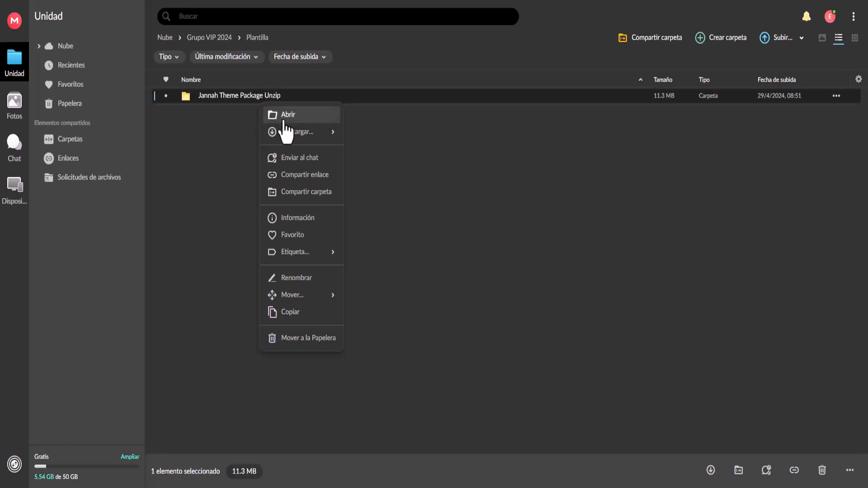
{"action": "mouse_move", "coordinate": [295, 138]}
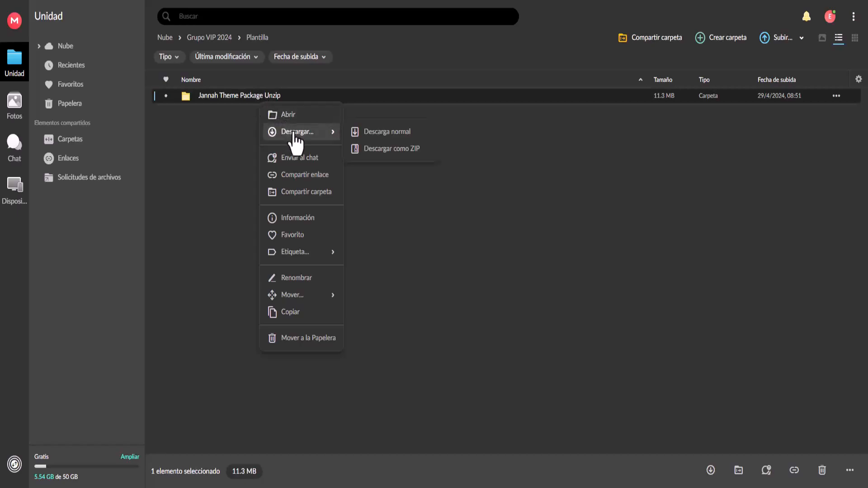
{"action": "left_click", "coordinate": [393, 149]}
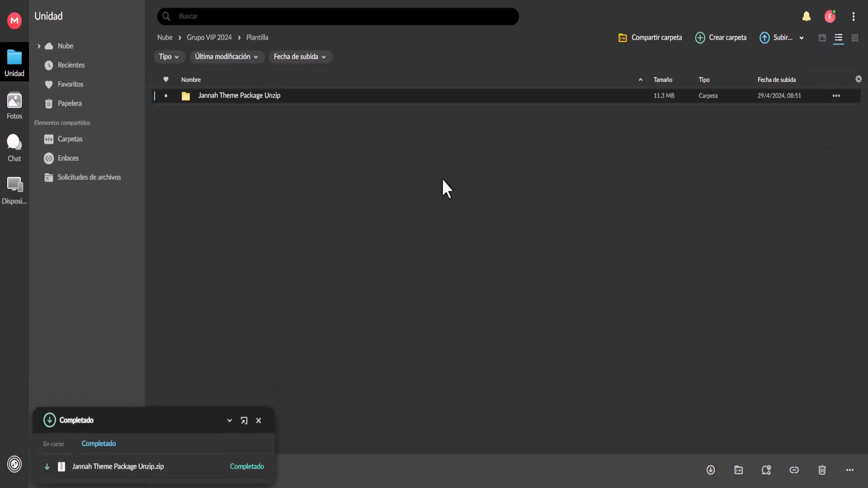
{"action": "left_click", "coordinate": [259, 420]}
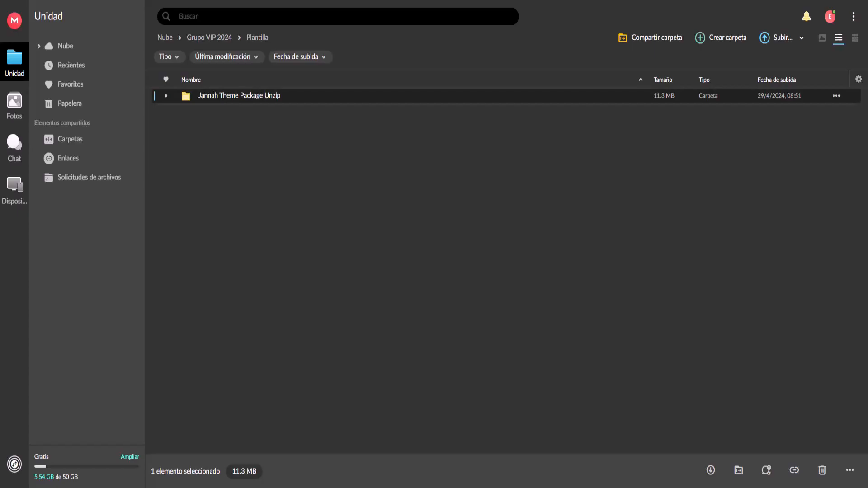
{"action": "left_click", "coordinate": [136, 487]}
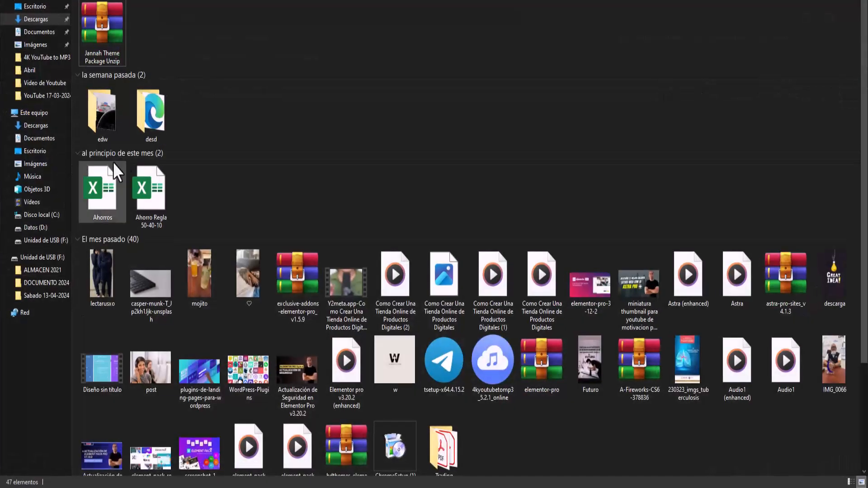
Extract the Jannah Theme Package Unzip folder from the downloaded ZIP into the Descargas folder and close the archive.
{"action": "double_click", "coordinate": [97, 34]}
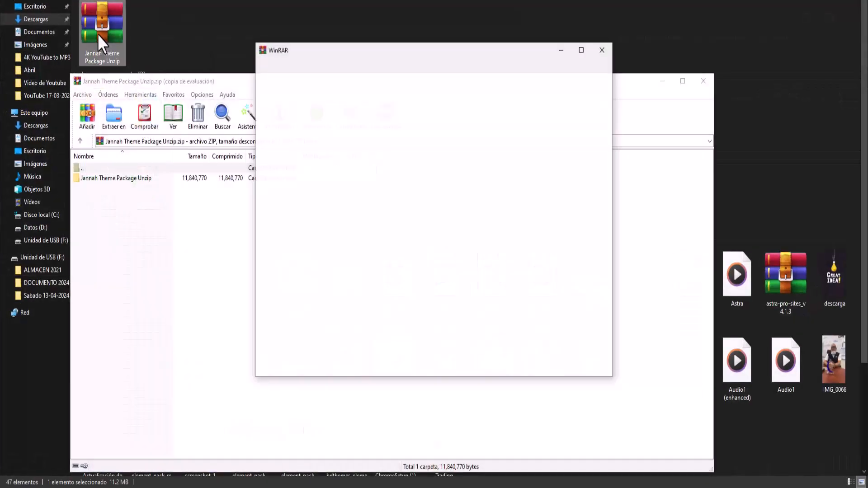
{"action": "left_click", "coordinate": [602, 49]}
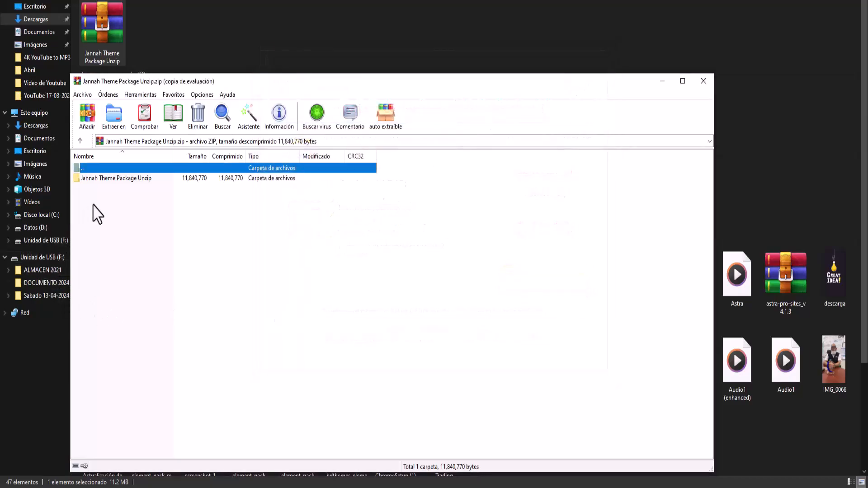
{"action": "left_click", "coordinate": [118, 180]}
{"action": "left_click", "coordinate": [115, 119]}
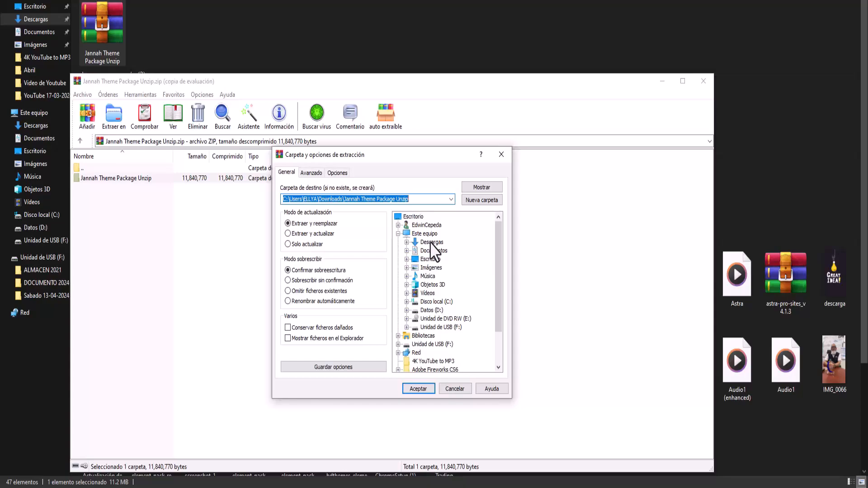
{"action": "left_click", "coordinate": [406, 243]}
{"action": "left_click", "coordinate": [430, 242]}
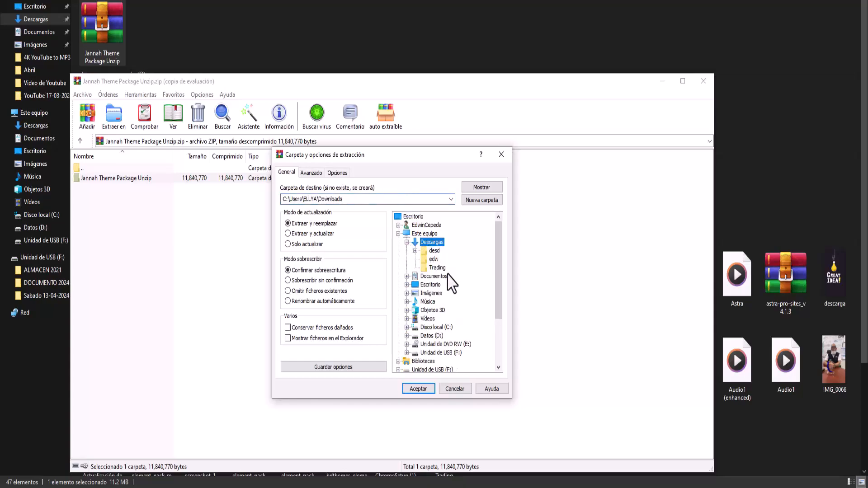
{"action": "left_click", "coordinate": [424, 390]}
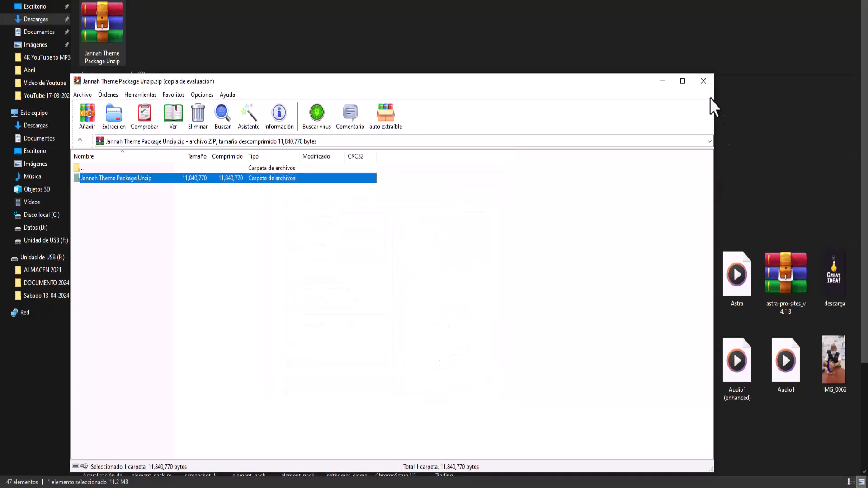
{"action": "left_click", "coordinate": [705, 86]}
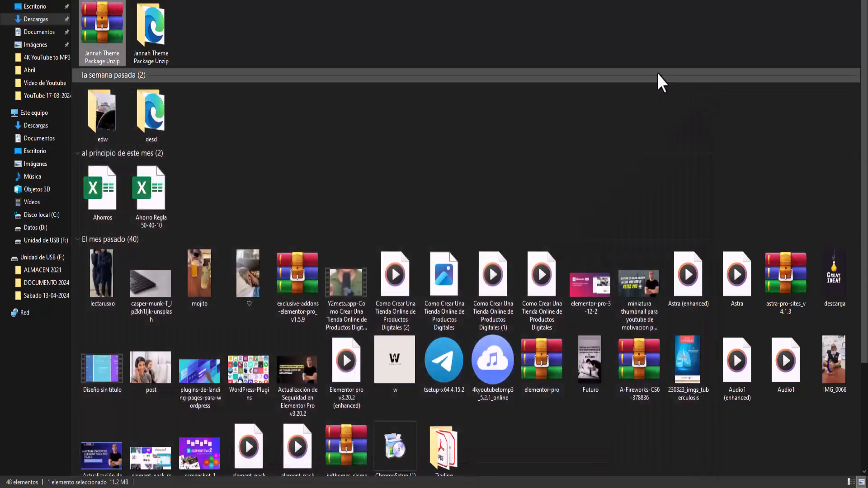
Open the theme's support documentation page from the documentation folder inside the extracted Jannah package.
{"action": "double_click", "coordinate": [151, 32]}
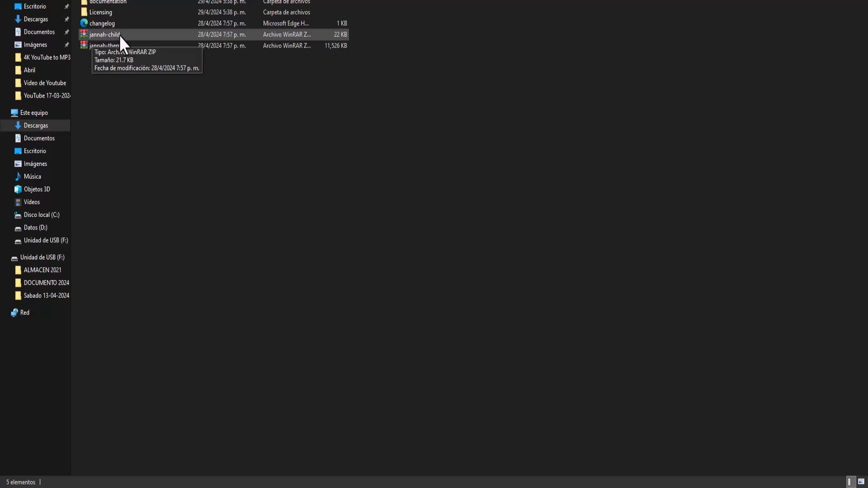
{"action": "double_click", "coordinate": [102, 4]}
{"action": "double_click", "coordinate": [96, 2]}
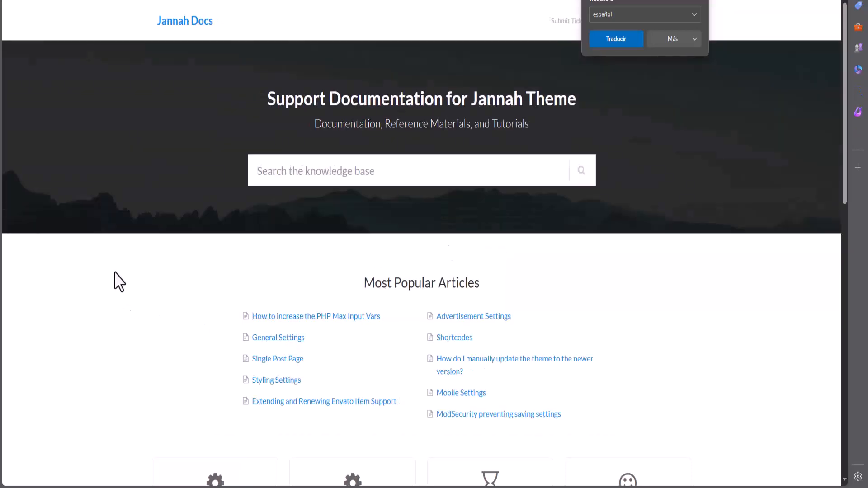
Copy the Jannah documentation page's address from Edge and open that page in Chrome.
{"action": "right_click", "coordinate": [122, 294]}
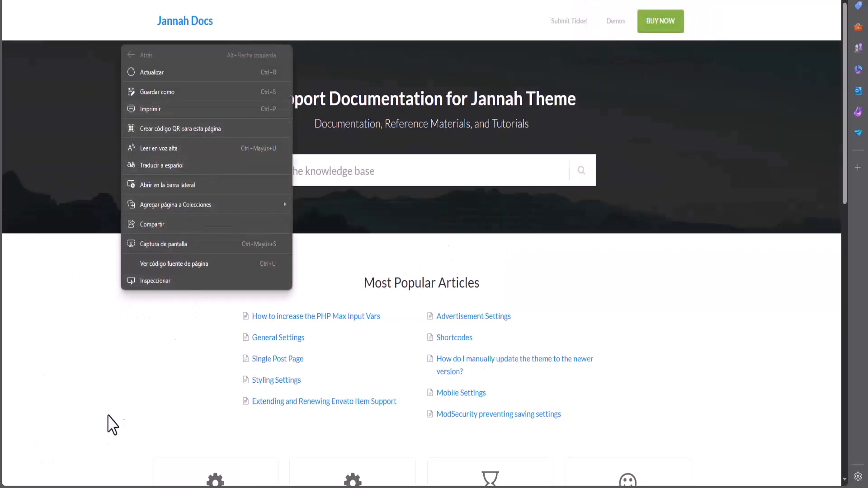
{"action": "left_click", "coordinate": [203, 0]}
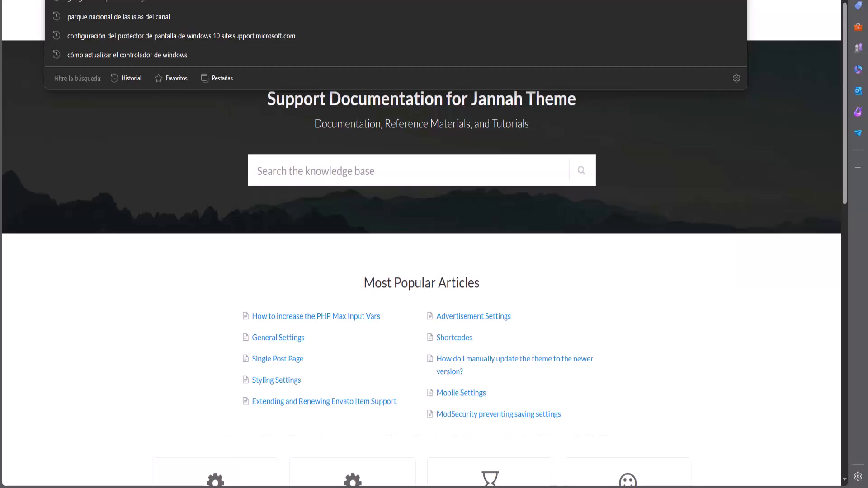
{"action": "right_click", "coordinate": [86, 0]}
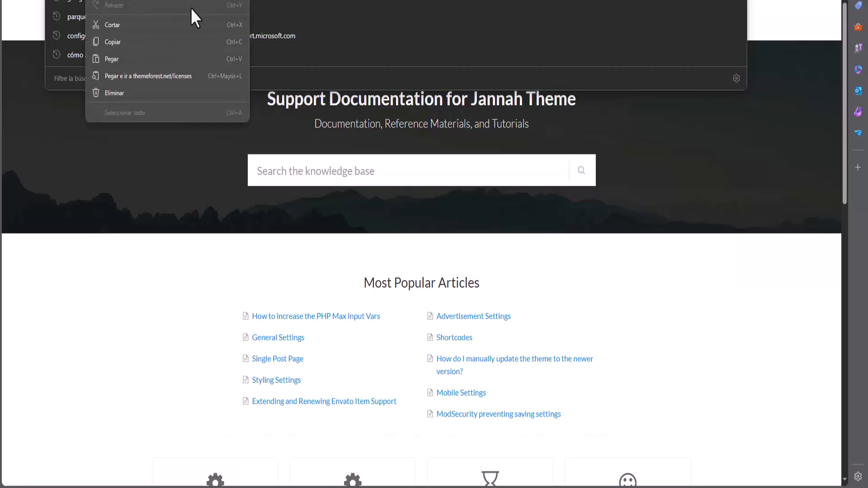
{"action": "left_click", "coordinate": [135, 24]}
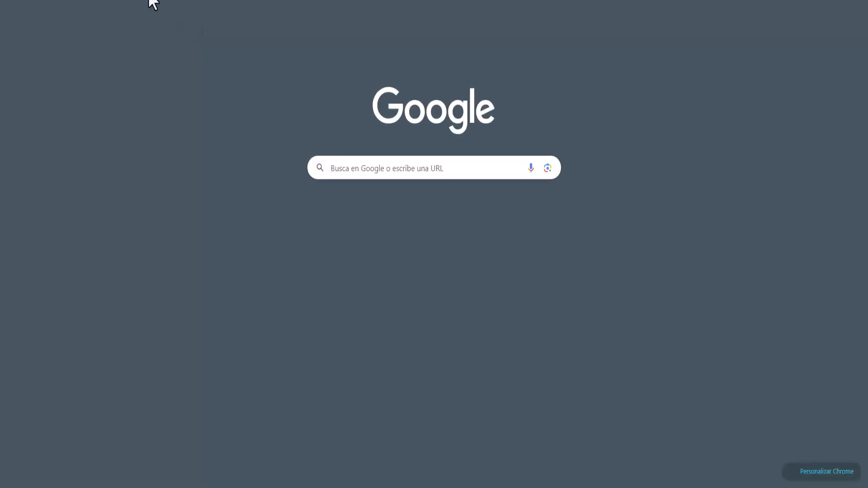
{"action": "right_click", "coordinate": [159, 0]}
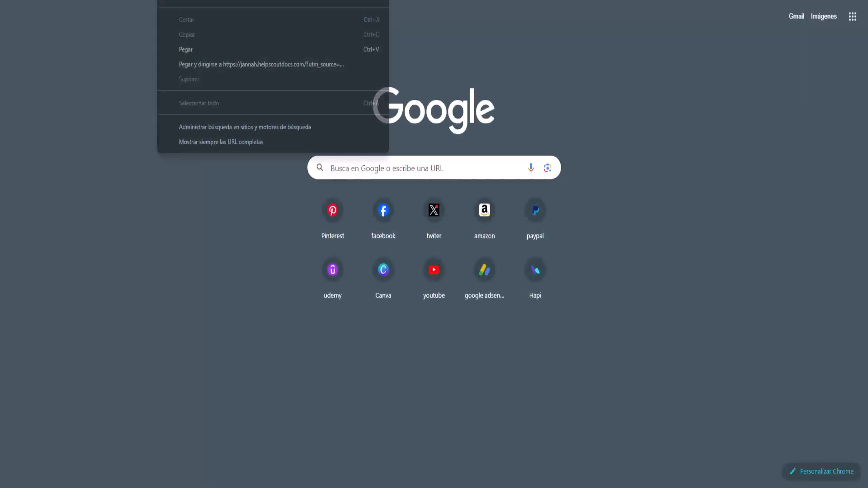
{"action": "left_click", "coordinate": [170, 49]}
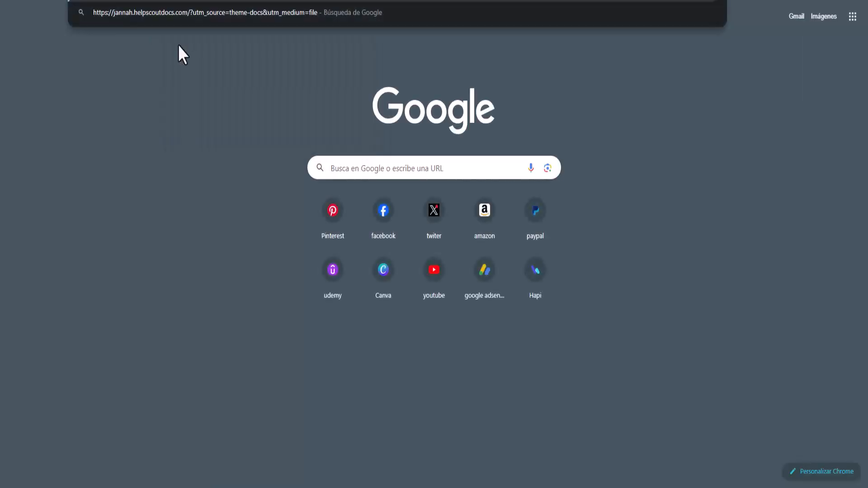
{"action": "key", "text": "Return"}
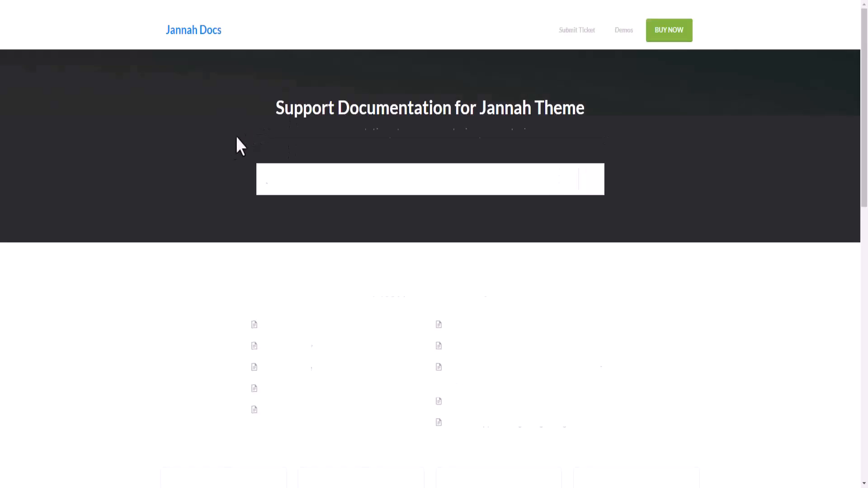
Translate the Jannah documentation page into Spanish and look through its popular articles and topic categories.
{"action": "right_click", "coordinate": [300, 325]}
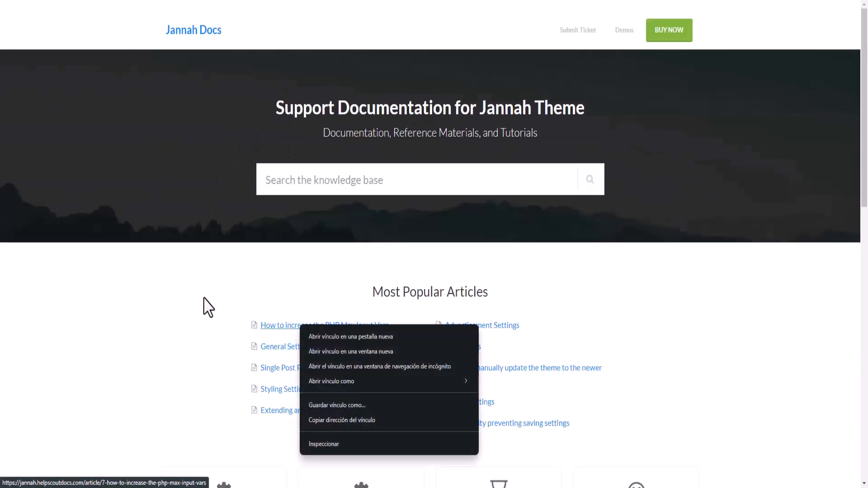
{"action": "right_click", "coordinate": [176, 312]}
{"action": "left_click", "coordinate": [236, 237]}
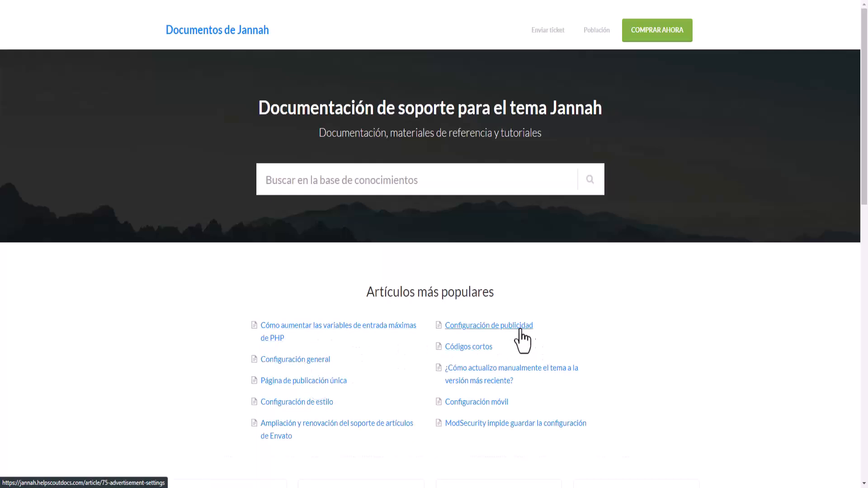
{"action": "scroll", "coordinate": [197, 350], "scroll_direction": "down", "scroll_amount": 3}
{"action": "scroll", "coordinate": [198, 362], "scroll_direction": "down", "scroll_amount": 6}
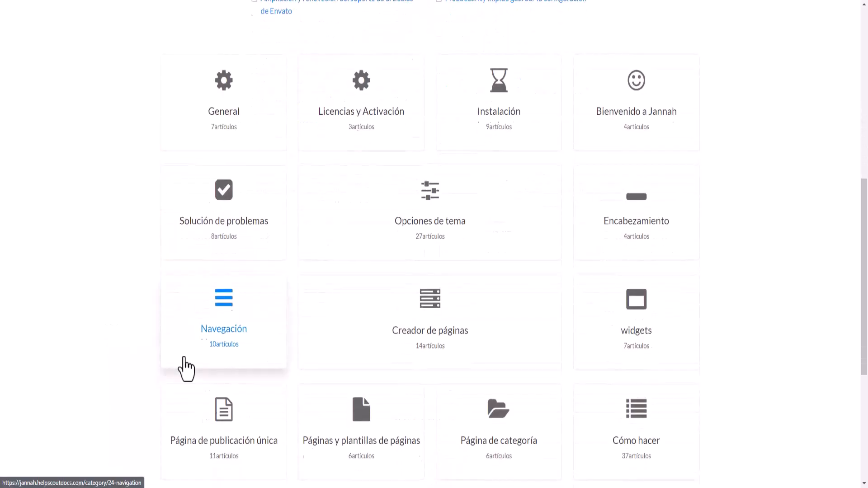
{"action": "scroll", "coordinate": [184, 365], "scroll_direction": "up", "scroll_amount": 9}
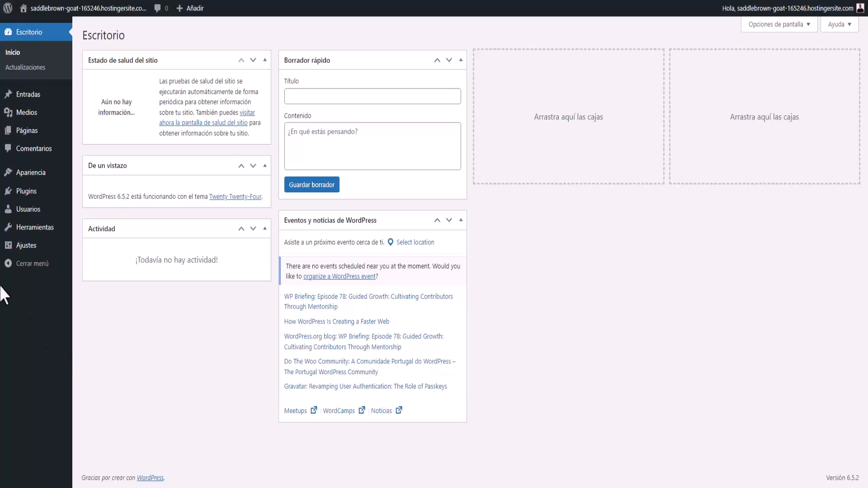
In the WordPress dashboard, go to the installed themes and open the upload form for adding a new theme.
{"action": "mouse_move", "coordinate": [40, 177]}
{"action": "left_click", "coordinate": [28, 199]}
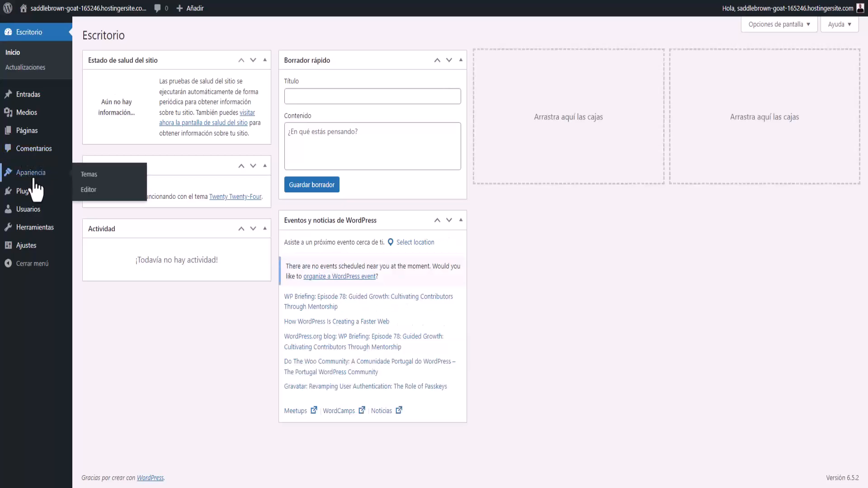
{"action": "left_click", "coordinate": [33, 179]}
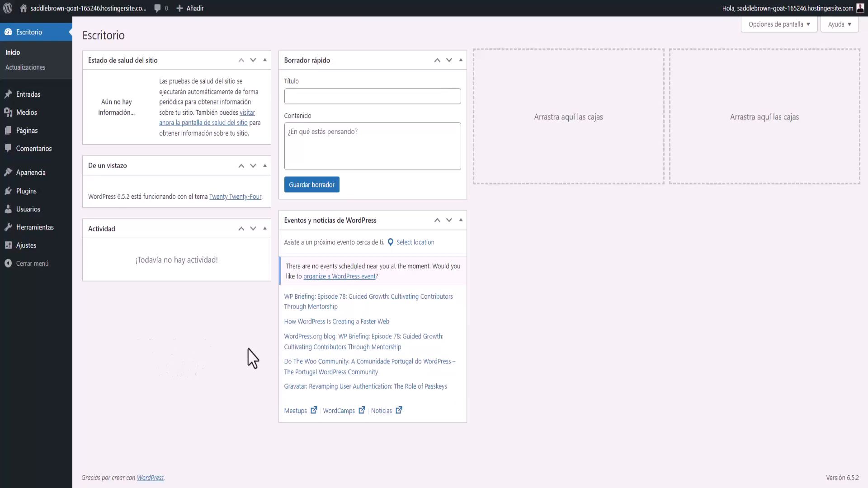
{"action": "left_click", "coordinate": [17, 179]}
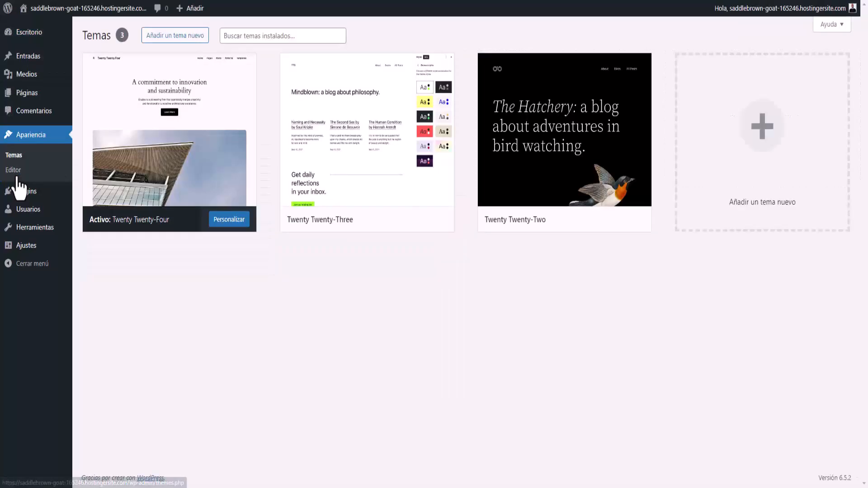
{"action": "left_click", "coordinate": [176, 40]}
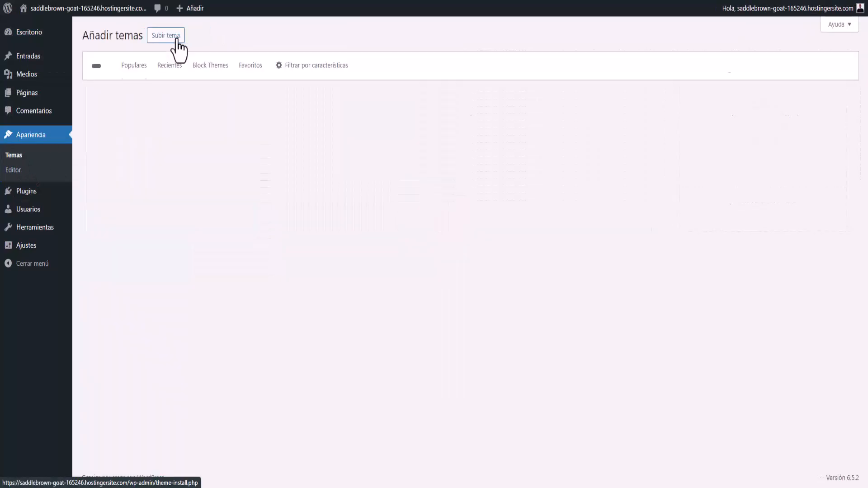
{"action": "left_click", "coordinate": [176, 39]}
Upload the jannah-theme ZIP file from the extracted package, install it and activate the theme.
{"action": "left_click", "coordinate": [407, 131]}
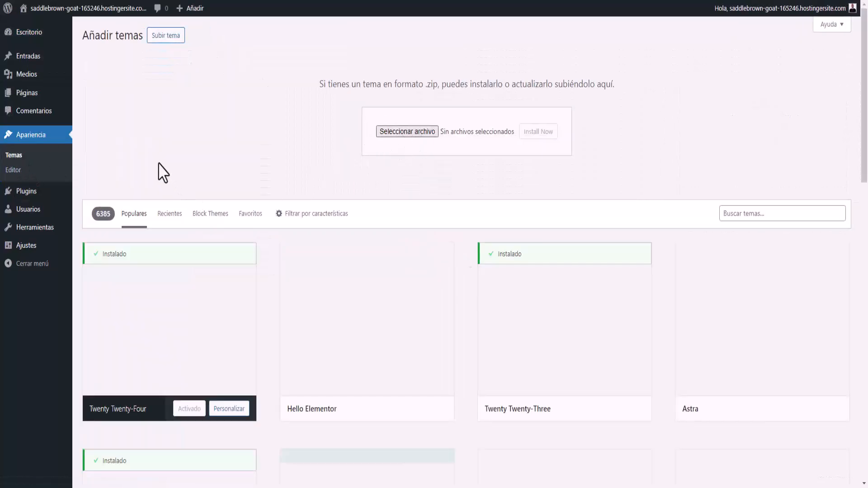
{"action": "double_click", "coordinate": [134, 34]}
{"action": "left_click", "coordinate": [108, 43]}
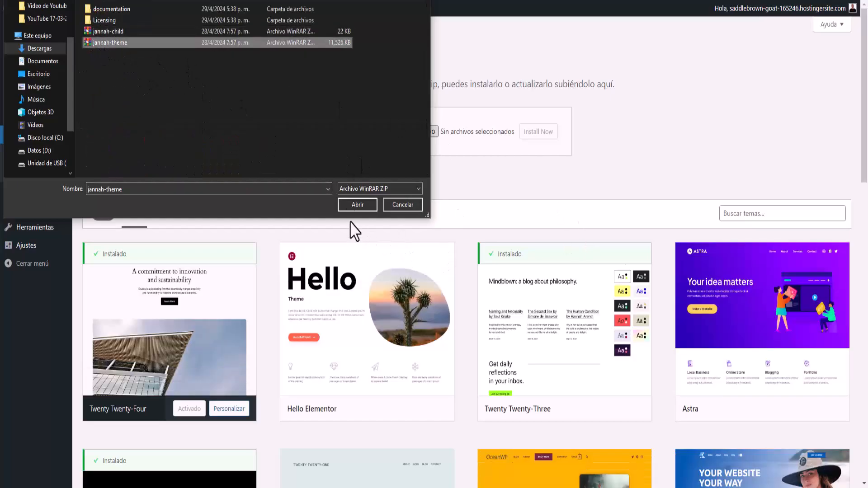
{"action": "left_click", "coordinate": [359, 206]}
{"action": "left_click", "coordinate": [540, 135]}
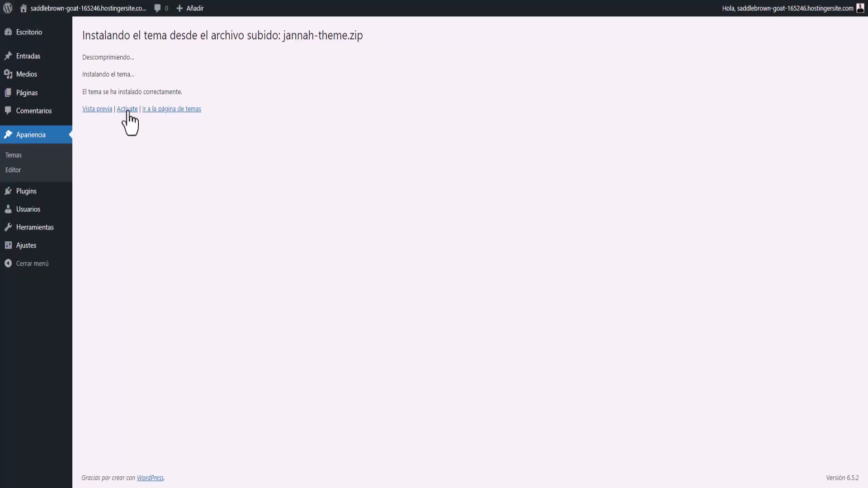
{"action": "left_click", "coordinate": [127, 113]}
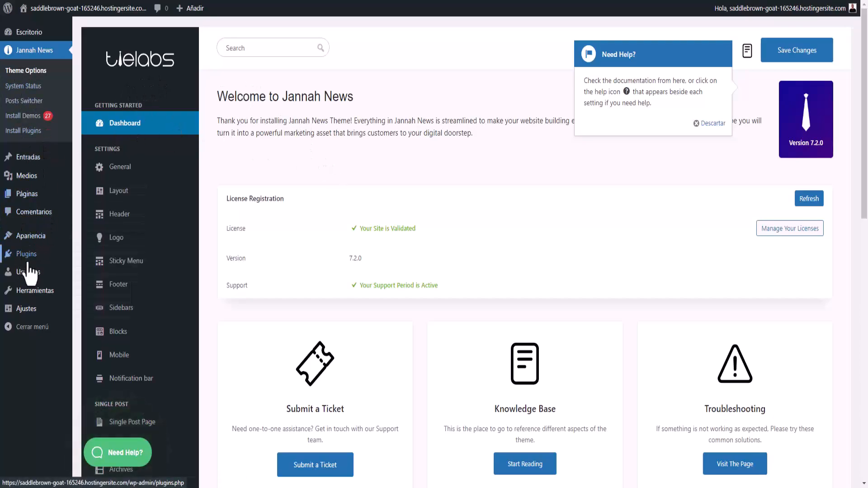
Return to the installed themes and delete the Twenty Twenty-Four theme.
{"action": "left_click", "coordinate": [36, 239]}
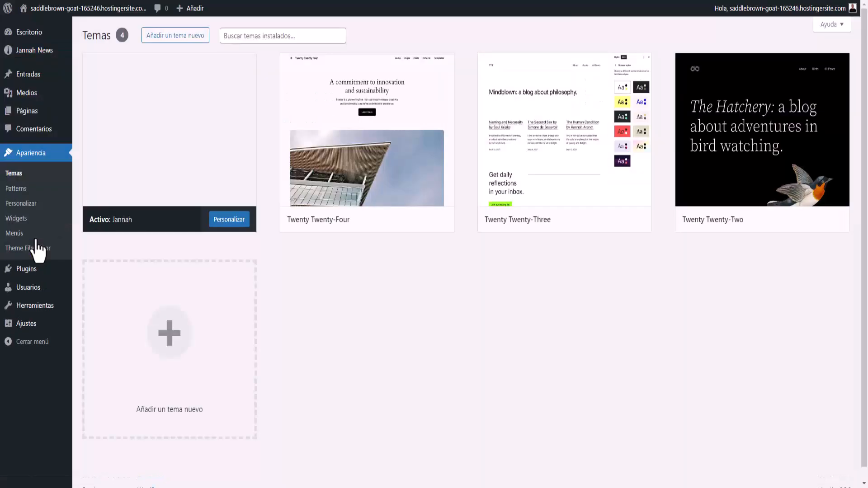
{"action": "left_click", "coordinate": [401, 144]}
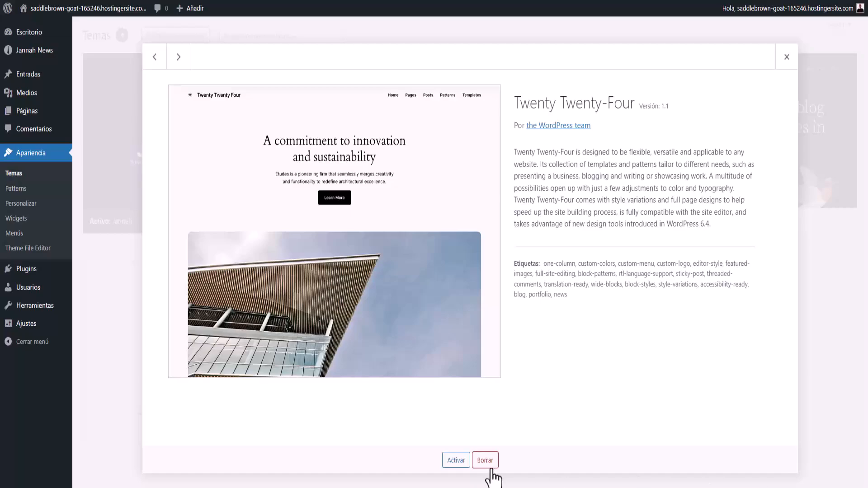
{"action": "left_click", "coordinate": [486, 462]}
{"action": "left_click", "coordinate": [466, 64]}
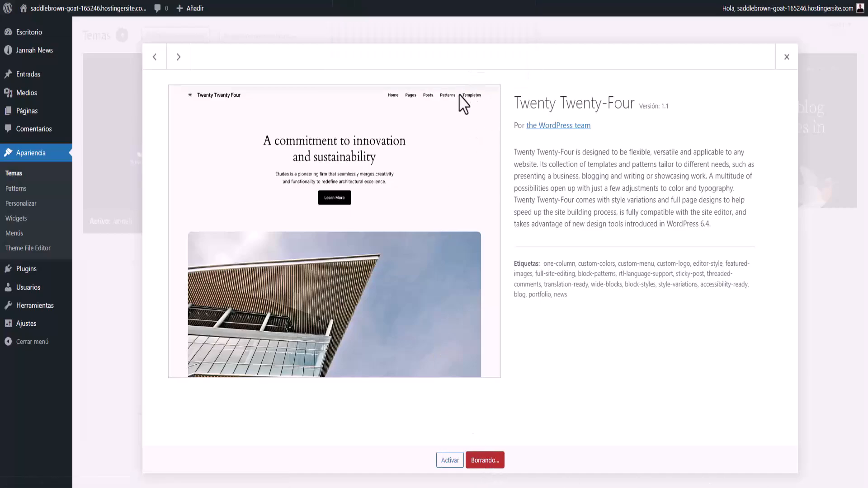
Delete the unused Twenty Twenty-Three theme from the site and confirm the deletion.
{"action": "left_click", "coordinate": [380, 133]}
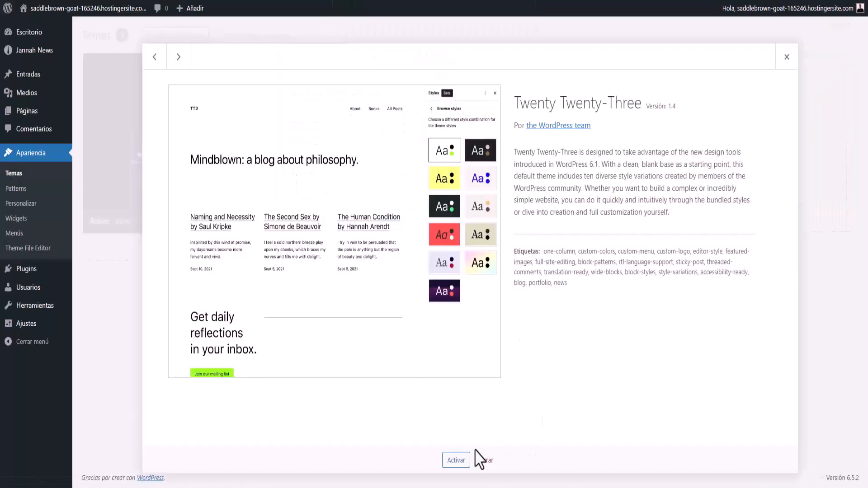
{"action": "left_click", "coordinate": [486, 461]}
{"action": "left_click", "coordinate": [467, 66]}
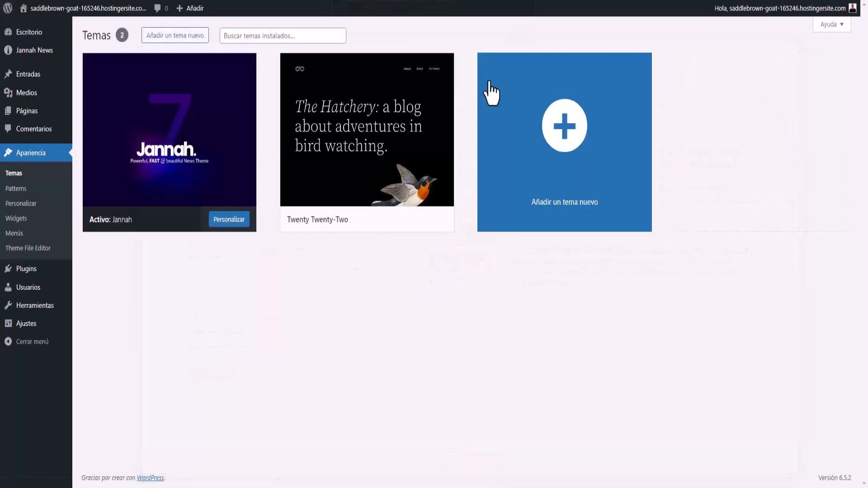
Delete the unused Twenty Twenty-Two theme from the site and confirm the deletion.
{"action": "left_click", "coordinate": [382, 142]}
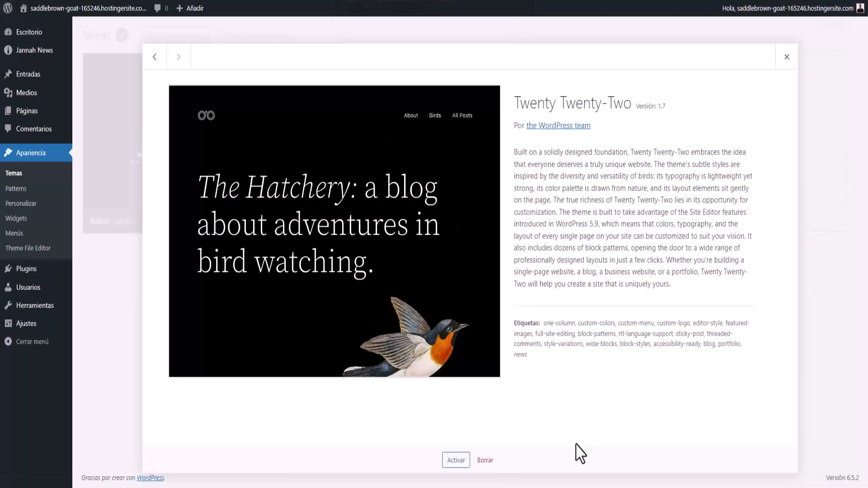
{"action": "left_click", "coordinate": [485, 460]}
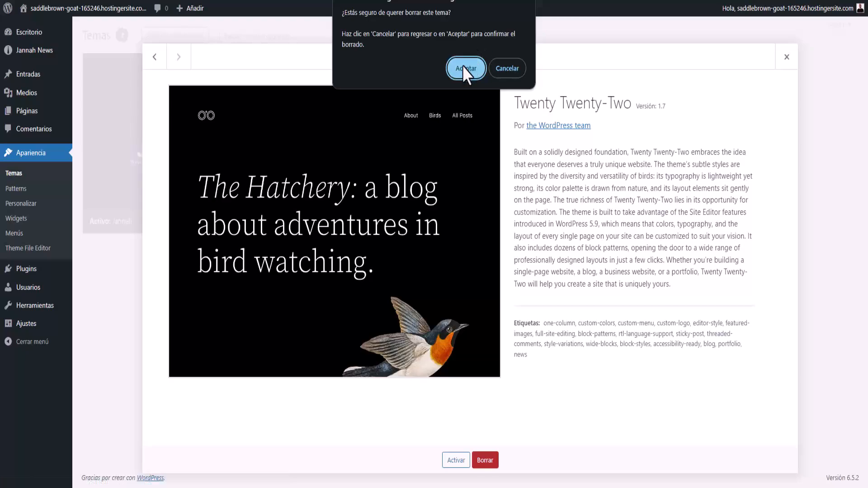
{"action": "left_click", "coordinate": [466, 68]}
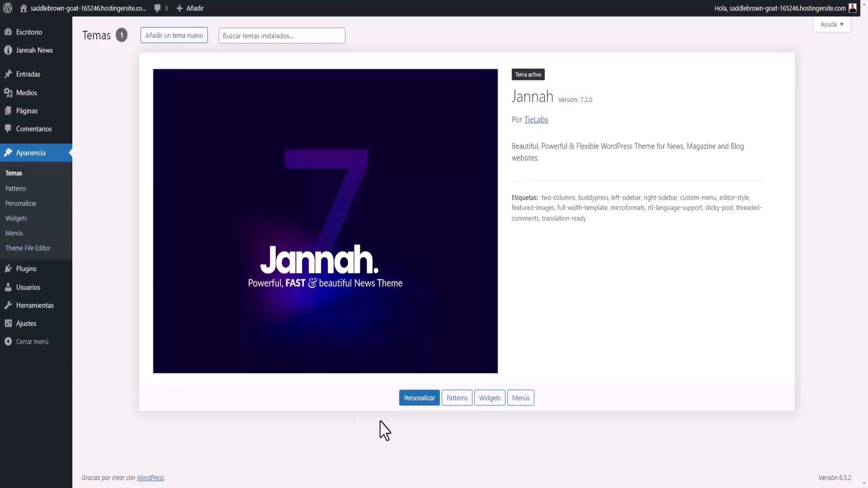
Upload the jannah-child ZIP file as a new theme, install it and activate the child theme.
{"action": "left_click", "coordinate": [162, 40]}
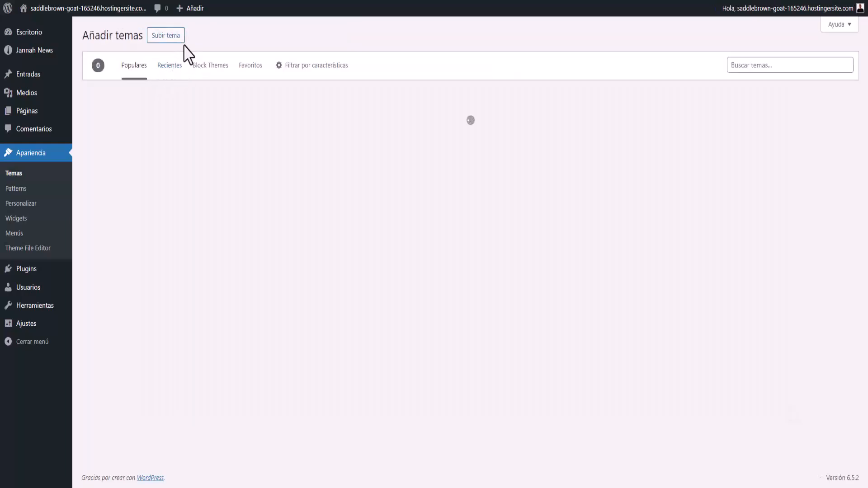
{"action": "left_click", "coordinate": [176, 39]}
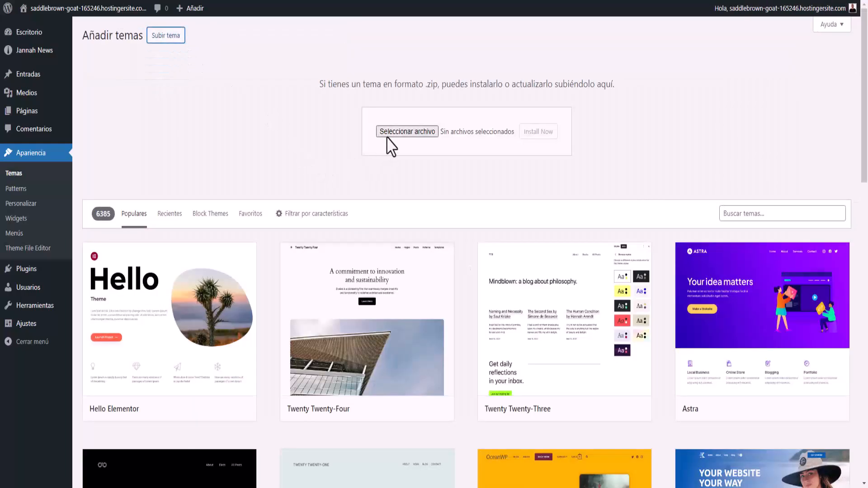
{"action": "left_click", "coordinate": [402, 132]}
{"action": "left_click", "coordinate": [118, 32]}
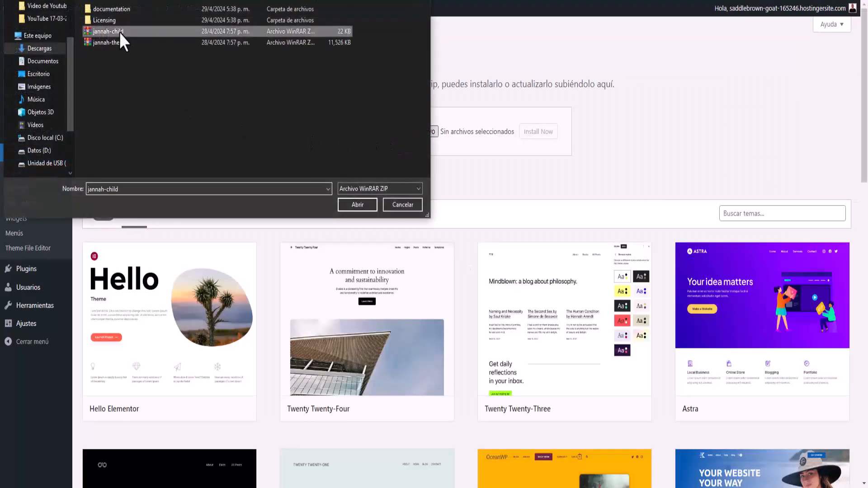
{"action": "left_click", "coordinate": [364, 205]}
{"action": "left_click", "coordinate": [537, 139]}
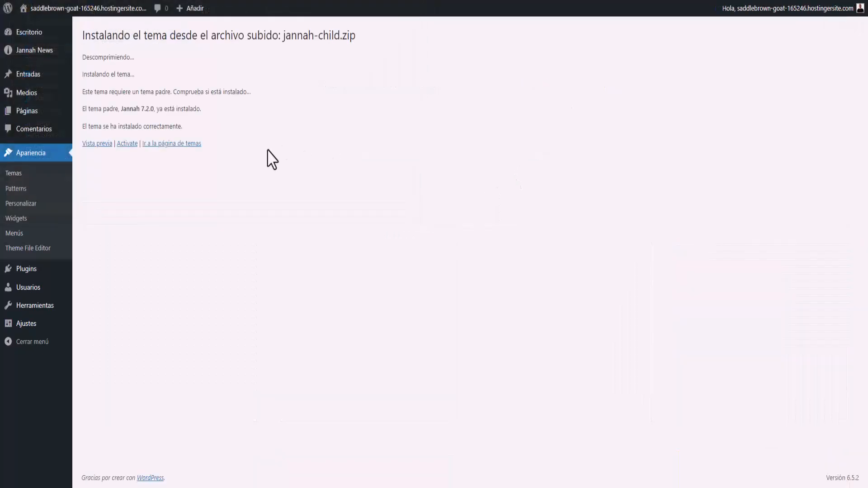
{"action": "left_click", "coordinate": [121, 145]}
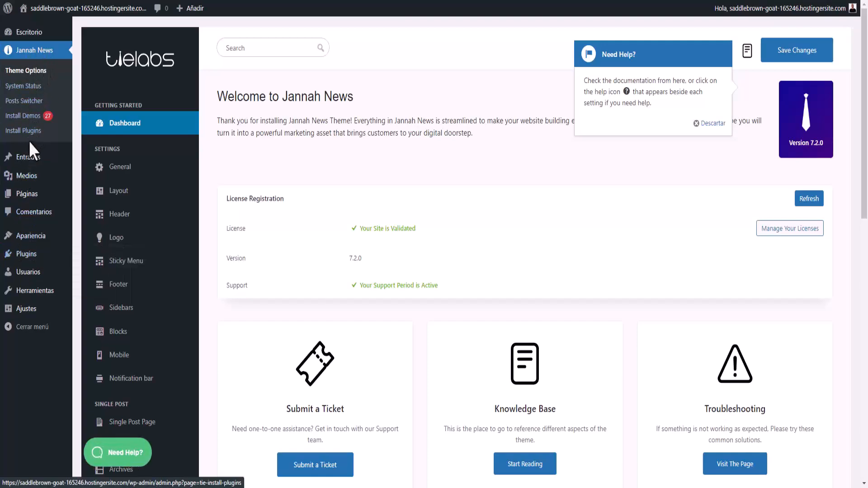
Open the installed themes page and check the Jannah Child and Jannah parent themes.
{"action": "mouse_move", "coordinate": [16, 140]}
{"action": "mouse_move", "coordinate": [59, 293]}
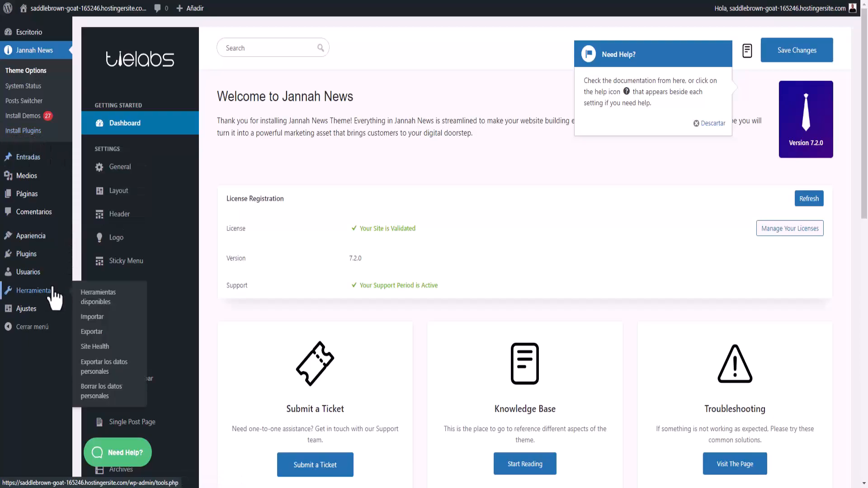
{"action": "left_click", "coordinate": [37, 244]}
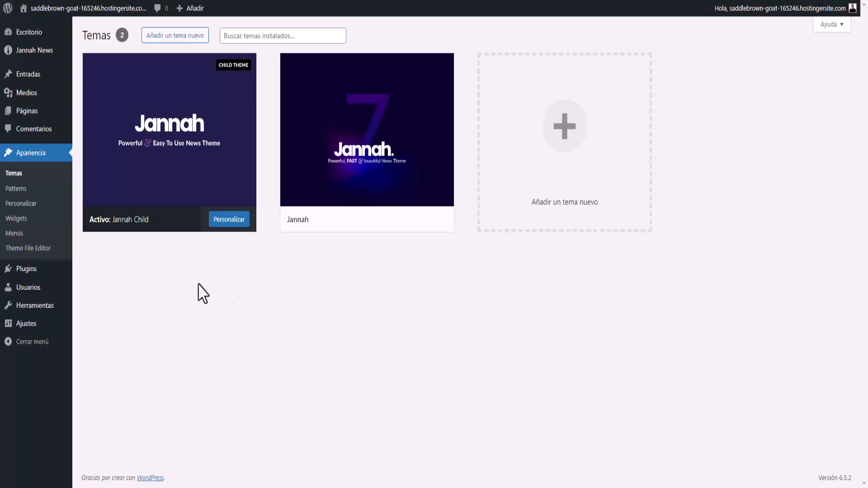
{"action": "mouse_move", "coordinate": [156, 212]}
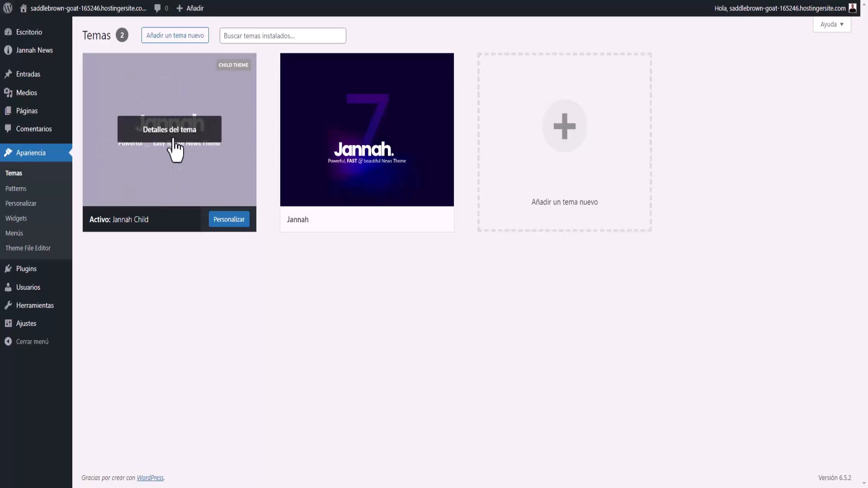
{"action": "mouse_move", "coordinate": [364, 111]}
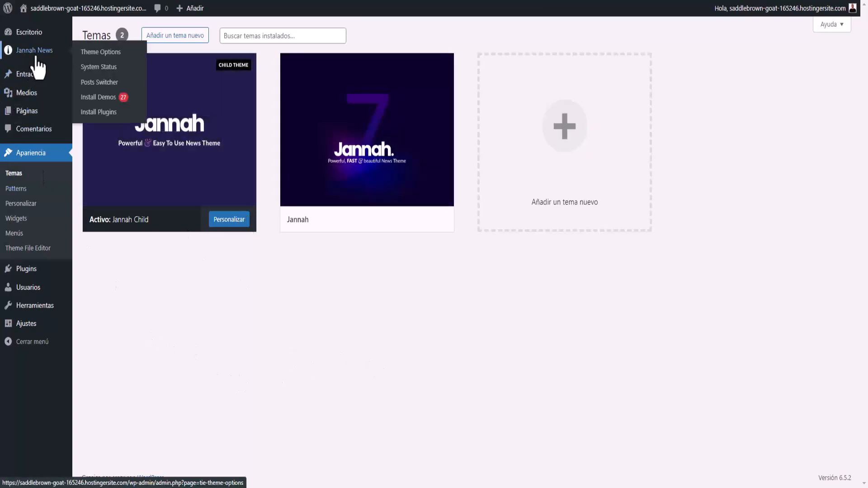
Install all the bundled Jannah plugins in one bulk action from the theme's plugin installer.
{"action": "left_click", "coordinate": [31, 55]}
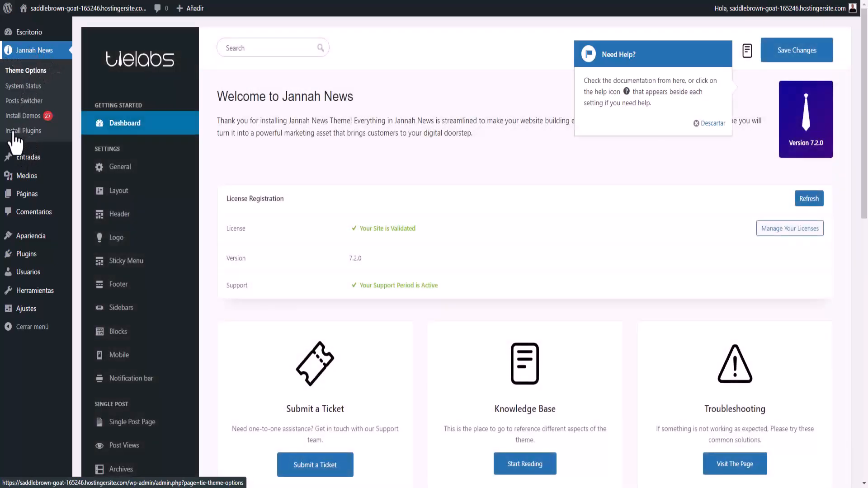
{"action": "left_click", "coordinate": [15, 132]}
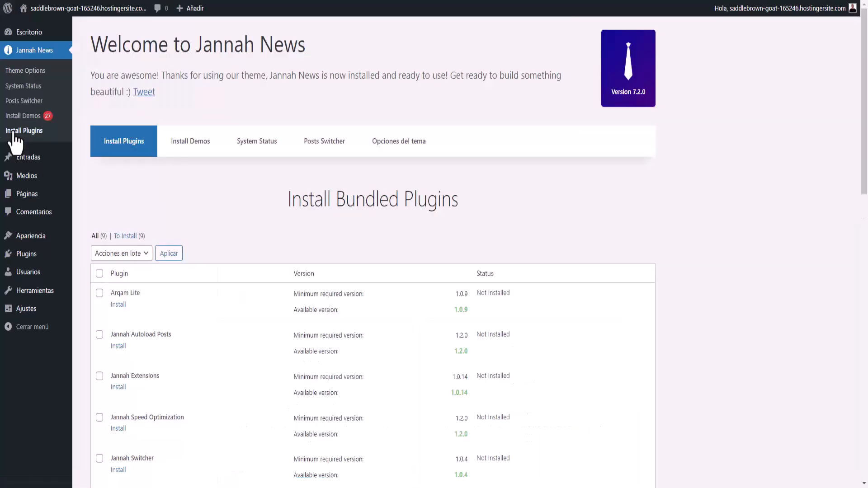
{"action": "scroll", "coordinate": [287, 299], "scroll_direction": "down", "scroll_amount": 10}
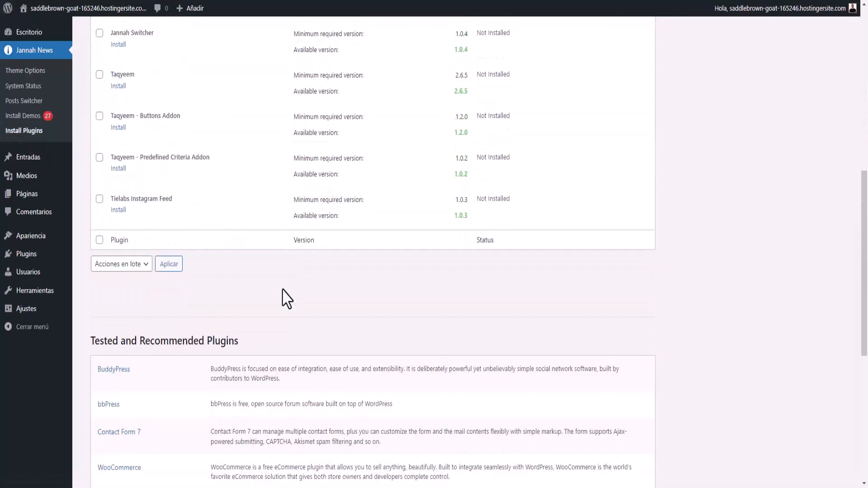
{"action": "scroll", "coordinate": [243, 176], "scroll_direction": "up", "scroll_amount": 7}
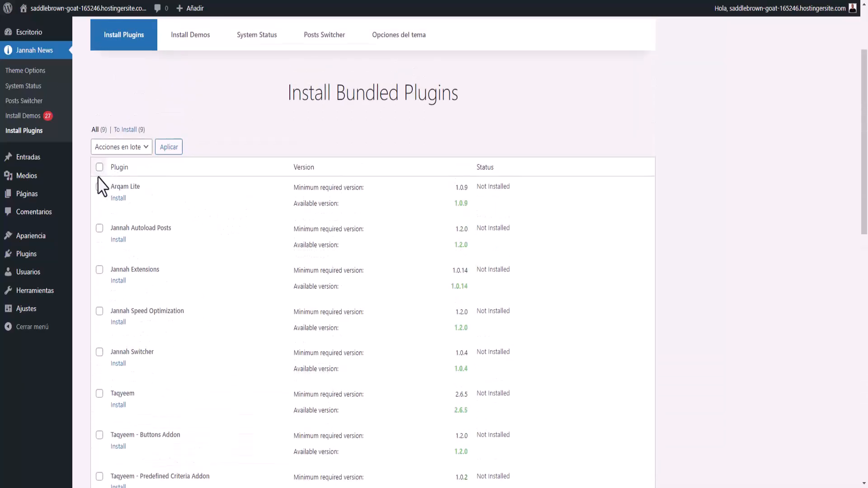
{"action": "left_click", "coordinate": [99, 168]}
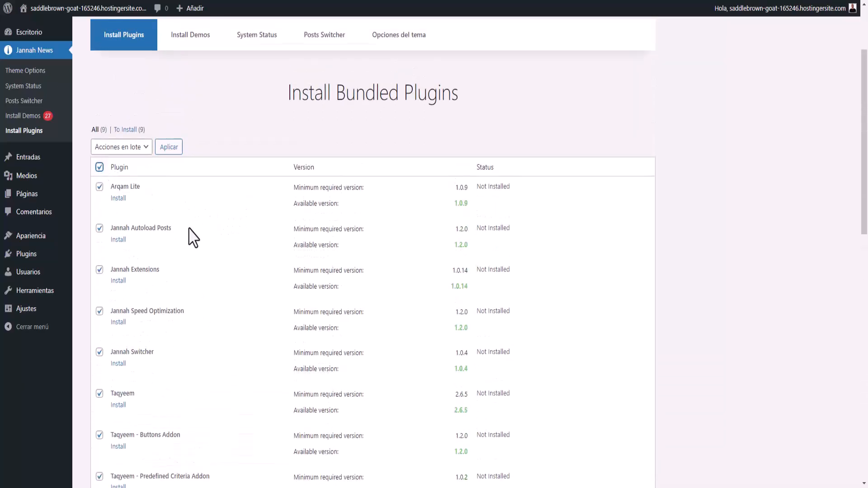
{"action": "left_click", "coordinate": [143, 149]}
{"action": "left_click", "coordinate": [138, 174]}
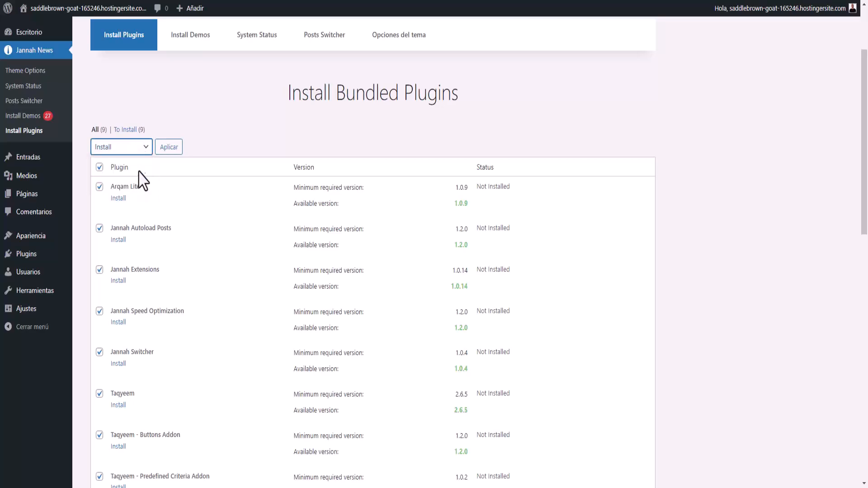
{"action": "left_click", "coordinate": [174, 149]}
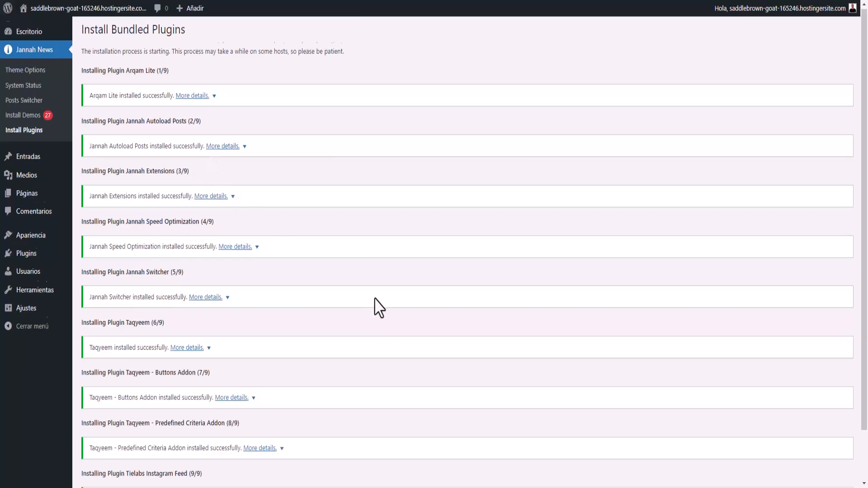
{"action": "scroll", "coordinate": [378, 307], "scroll_direction": "down", "scroll_amount": 3}
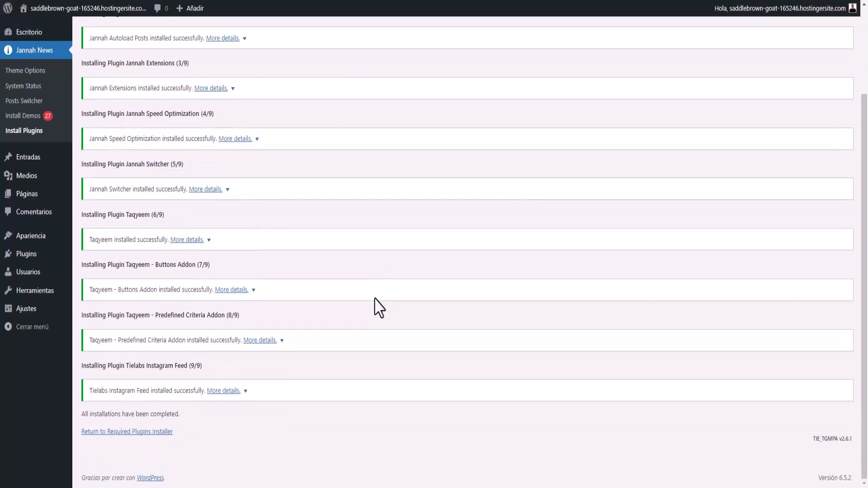
{"action": "scroll", "coordinate": [379, 307], "scroll_direction": "up", "scroll_amount": 3}
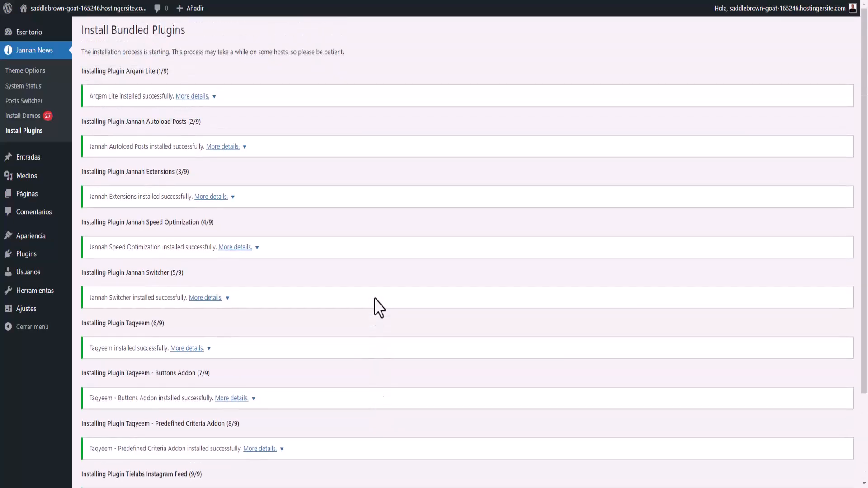
Return to the bundled plugins list and activate all the plugins in one bulk action.
{"action": "left_click", "coordinate": [24, 137]}
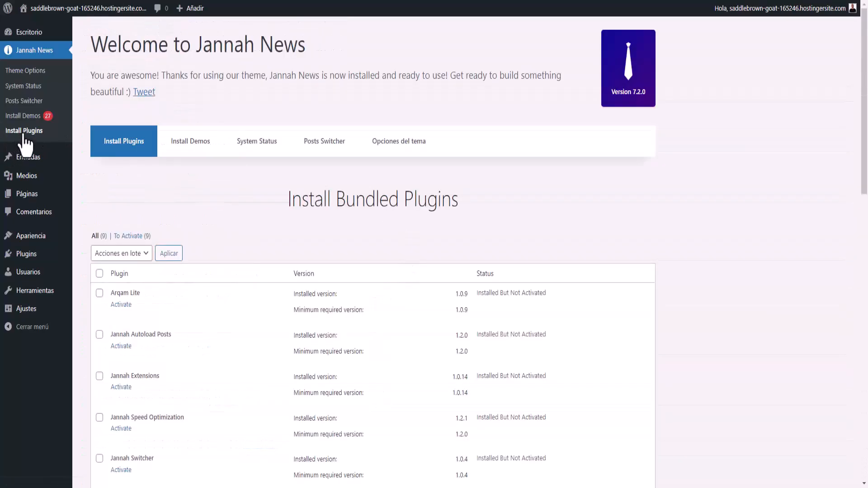
{"action": "left_click", "coordinate": [99, 277]}
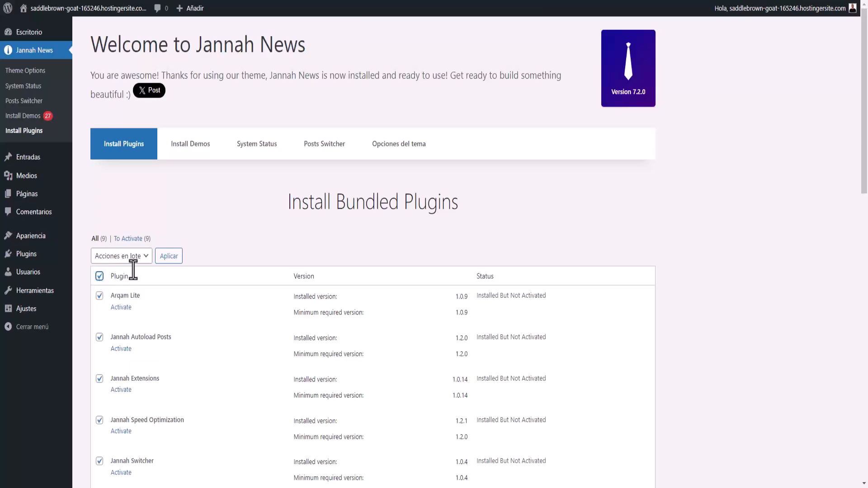
{"action": "left_click", "coordinate": [143, 257]}
{"action": "left_click", "coordinate": [126, 302]}
{"action": "left_click", "coordinate": [170, 257]}
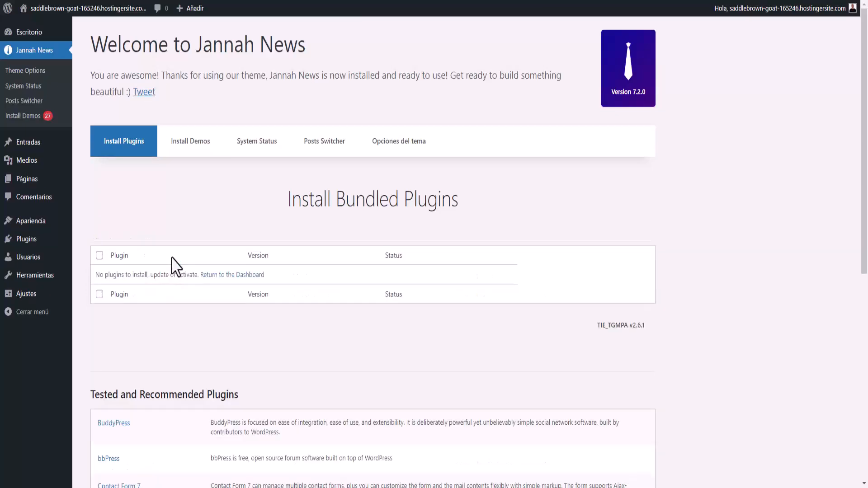
Open the site's installed plugins list and review the active Jannah and Taqyeem plugins.
{"action": "left_click", "coordinate": [33, 246]}
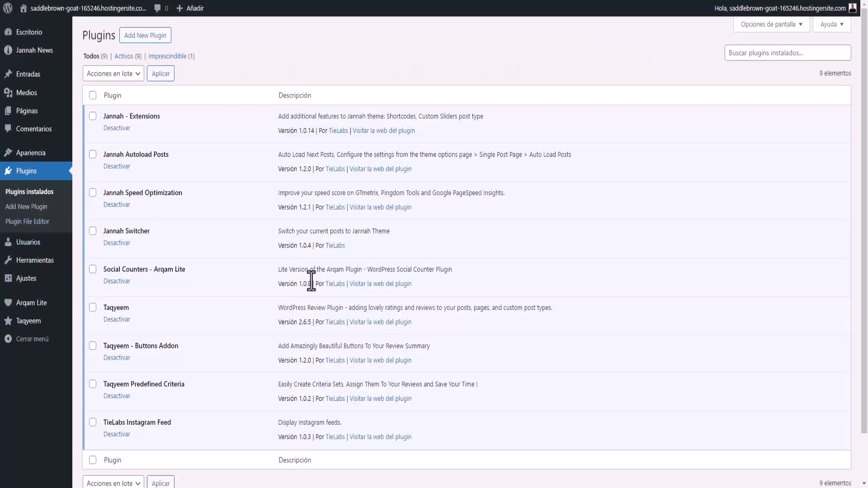
{"action": "scroll", "coordinate": [171, 232], "scroll_direction": "down", "scroll_amount": 2}
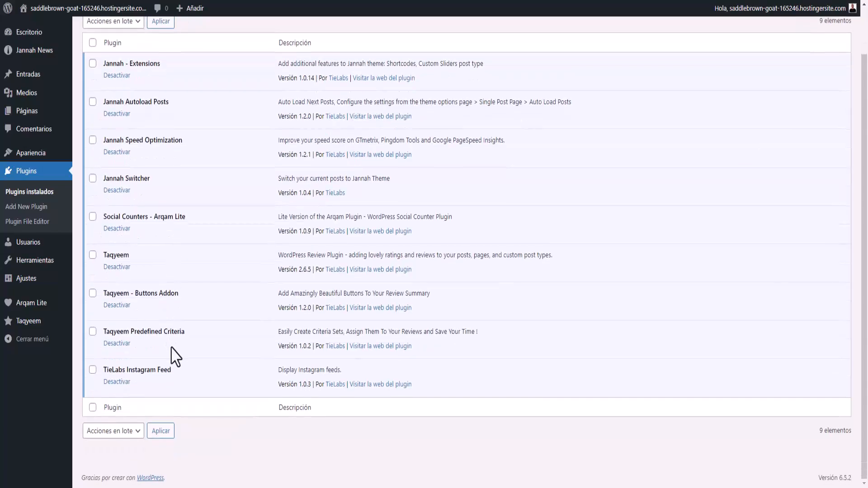
{"action": "scroll", "coordinate": [176, 351], "scroll_direction": "up", "scroll_amount": 2}
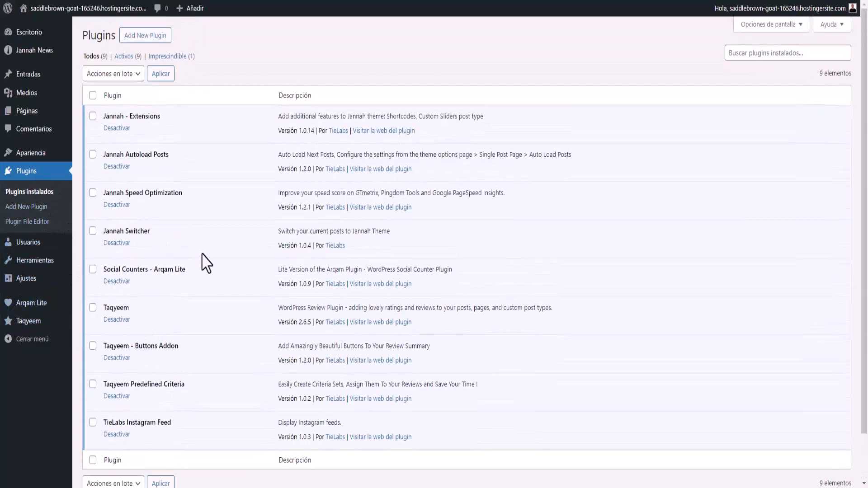
Open the Jannah theme's Install Demos page and browse through the available demo designs.
{"action": "mouse_move", "coordinate": [20, 54]}
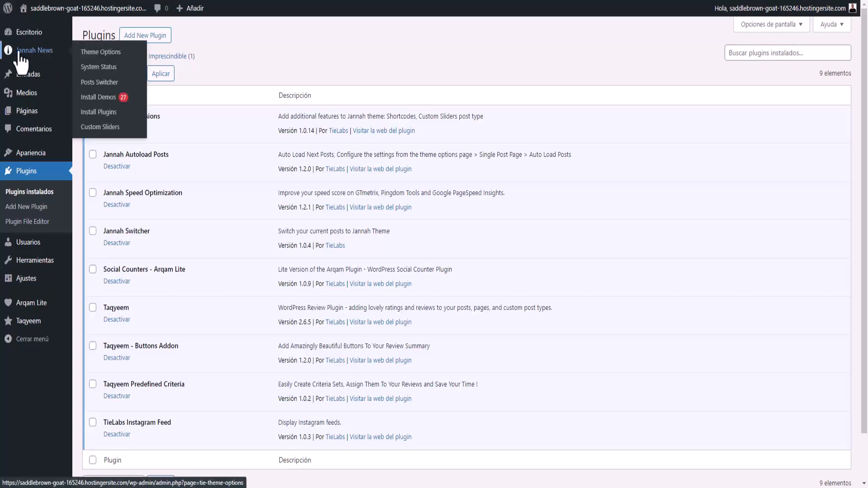
{"action": "left_click", "coordinate": [101, 120]}
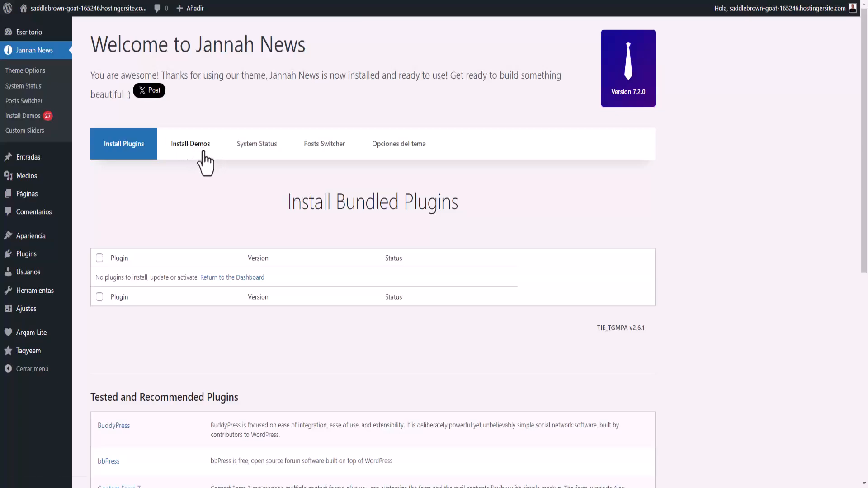
{"action": "left_click", "coordinate": [181, 146]}
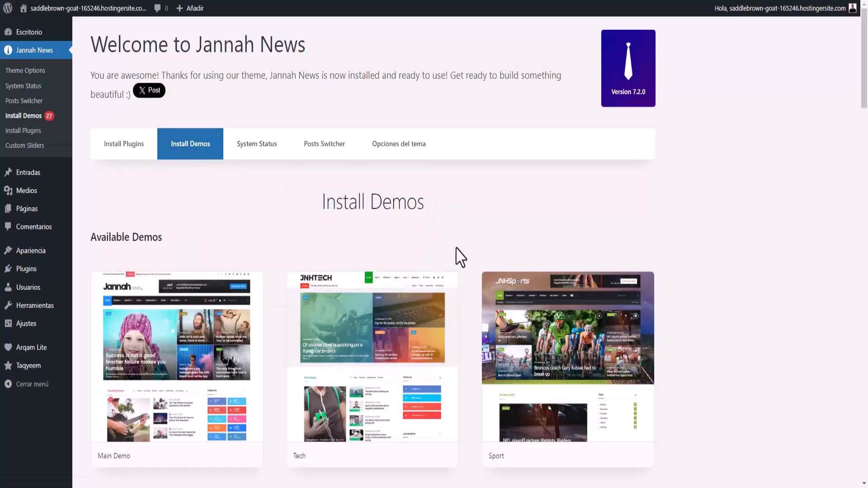
{"action": "scroll", "coordinate": [474, 250], "scroll_direction": "down", "scroll_amount": 3}
{"action": "scroll", "coordinate": [469, 247], "scroll_direction": "down", "scroll_amount": 7}
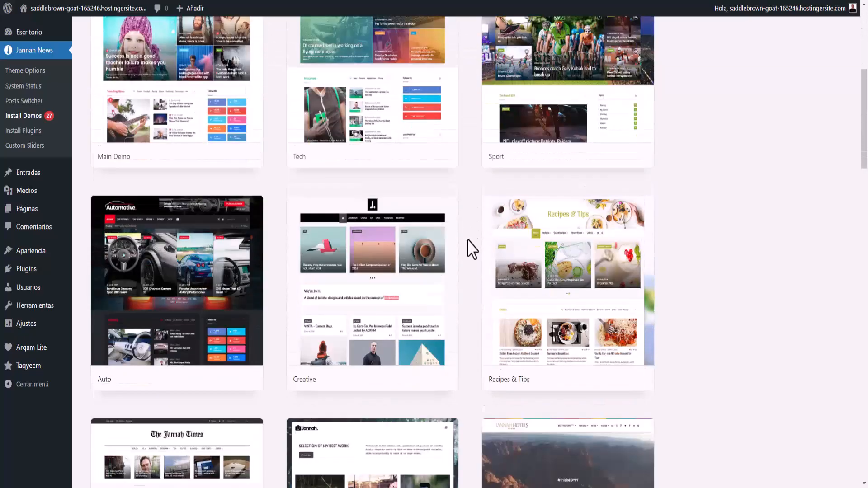
{"action": "scroll", "coordinate": [471, 249], "scroll_direction": "down", "scroll_amount": 5}
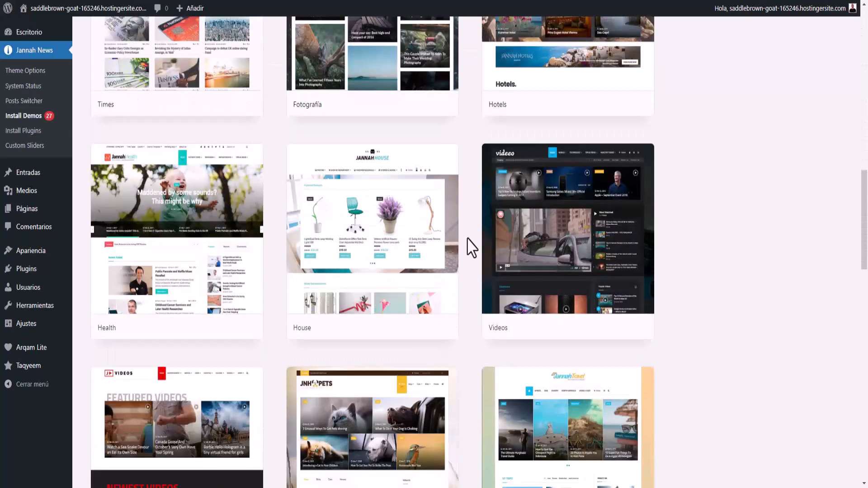
{"action": "scroll", "coordinate": [471, 244], "scroll_direction": "down", "scroll_amount": 10}
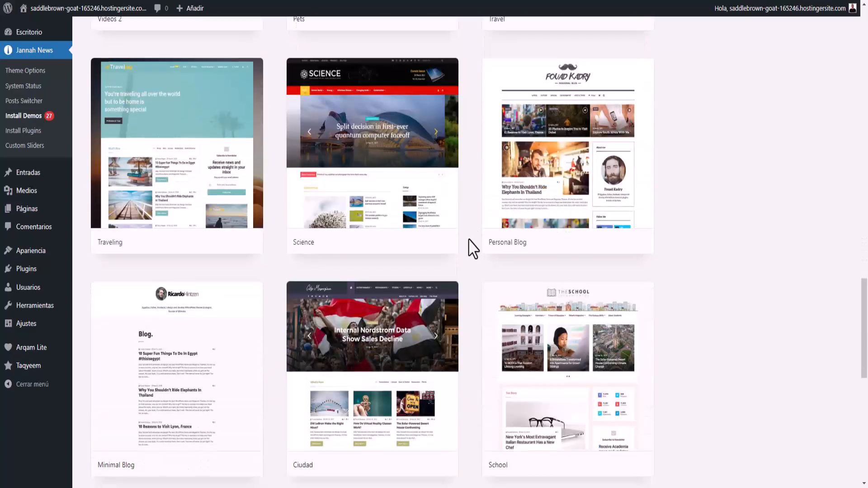
{"action": "scroll", "coordinate": [476, 254], "scroll_direction": "down", "scroll_amount": 9}
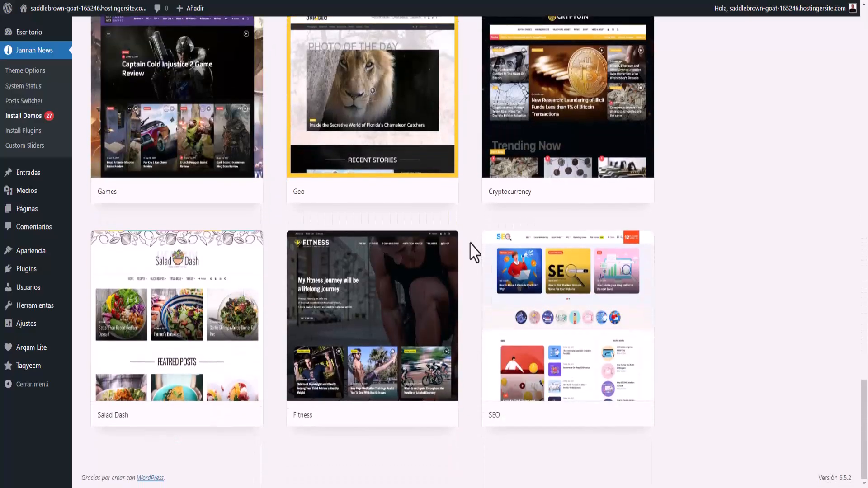
{"action": "scroll", "coordinate": [473, 252], "scroll_direction": "up", "scroll_amount": 20}
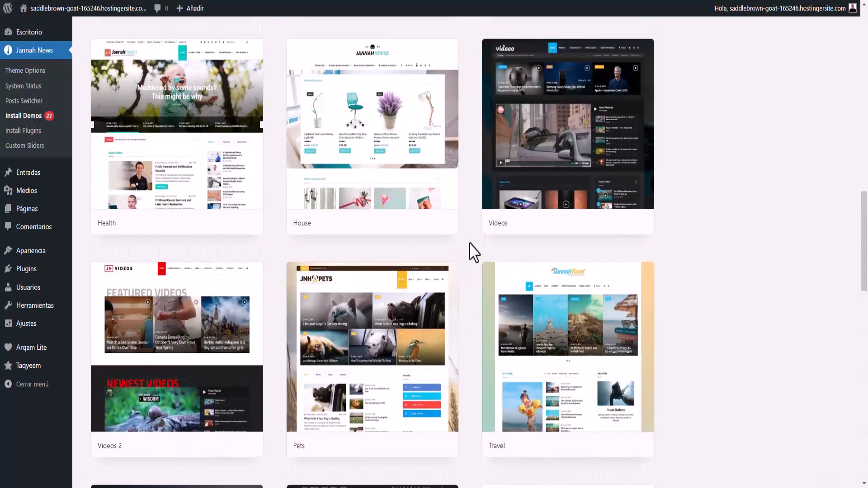
{"action": "scroll", "coordinate": [474, 252], "scroll_direction": "up", "scroll_amount": 8}
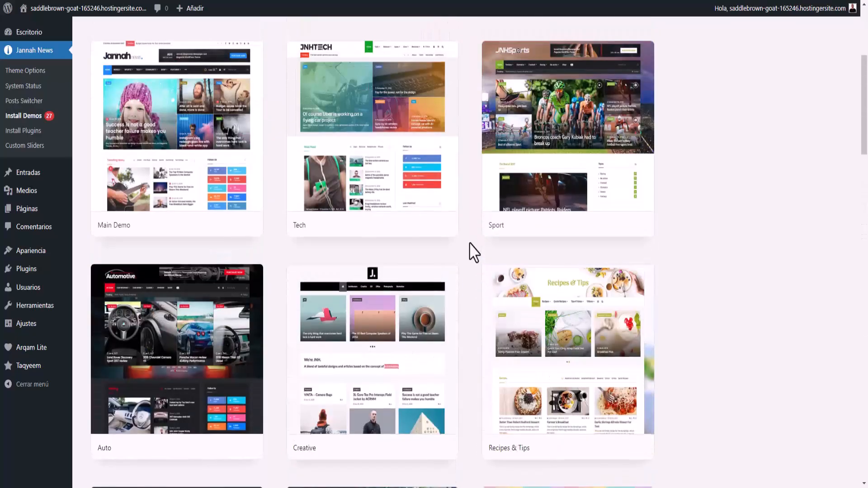
{"action": "scroll", "coordinate": [473, 252], "scroll_direction": "up", "scroll_amount": 5}
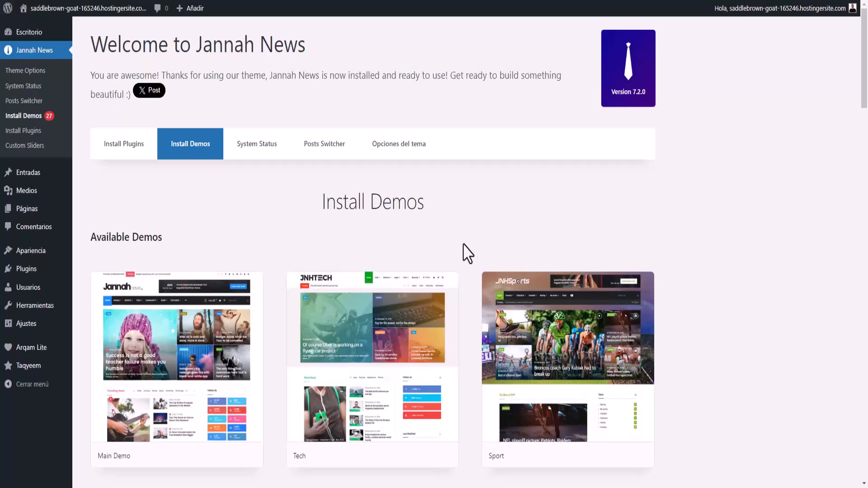
{"action": "scroll", "coordinate": [468, 254], "scroll_direction": "down", "scroll_amount": 5}
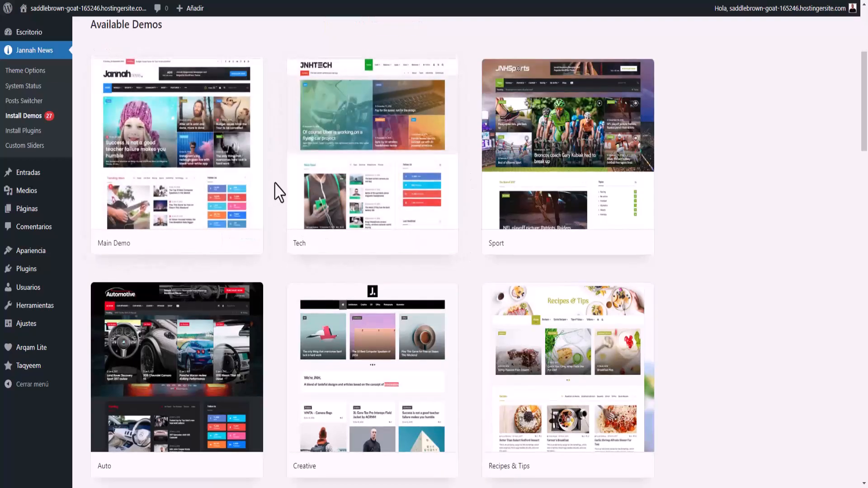
Look through the whole list of available Jannah demos and come back to the Main Demo design.
{"action": "scroll", "coordinate": [278, 192], "scroll_direction": "up", "scroll_amount": 1}
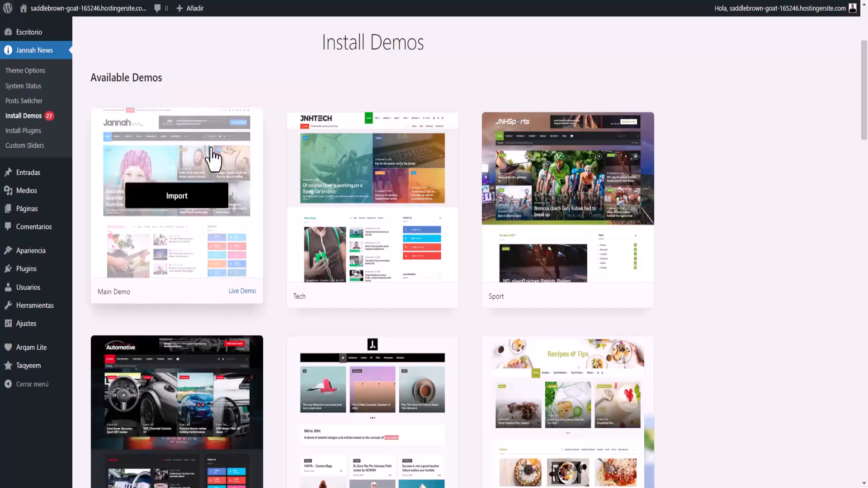
{"action": "scroll", "coordinate": [470, 209], "scroll_direction": "down", "scroll_amount": 5}
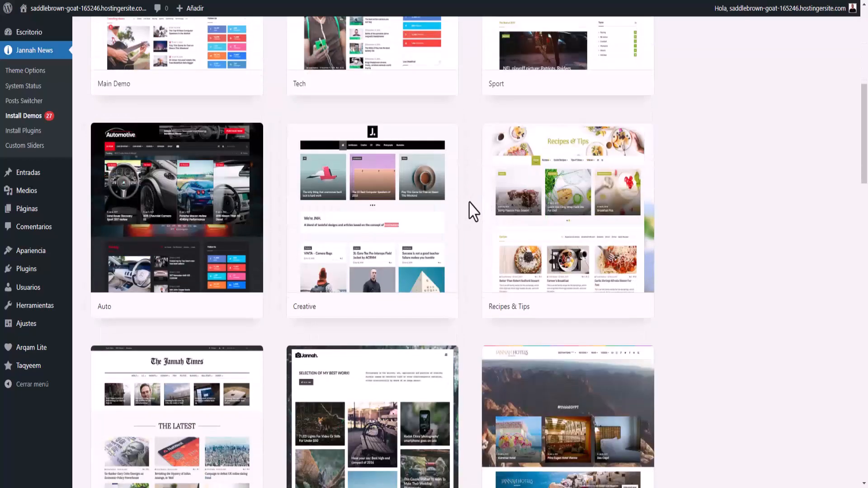
{"action": "scroll", "coordinate": [472, 210], "scroll_direction": "up", "scroll_amount": 5}
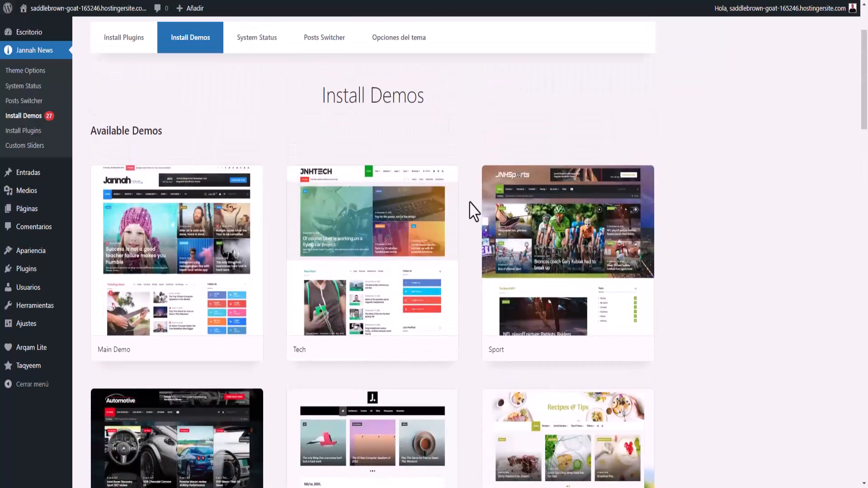
{"action": "scroll", "coordinate": [473, 210], "scroll_direction": "up", "scroll_amount": 3}
{"action": "scroll", "coordinate": [473, 210], "scroll_direction": "down", "scroll_amount": 8}
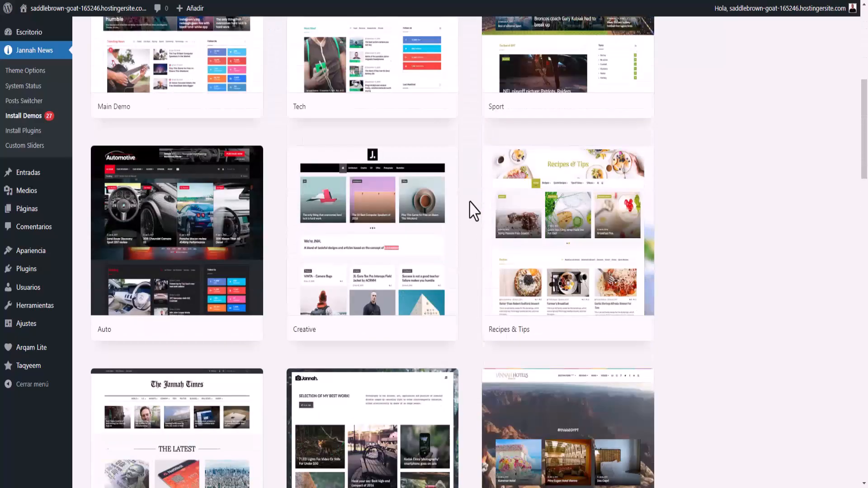
{"action": "scroll", "coordinate": [473, 211], "scroll_direction": "down", "scroll_amount": 9}
{"action": "scroll", "coordinate": [473, 211], "scroll_direction": "down", "scroll_amount": 7}
{"action": "scroll", "coordinate": [473, 211], "scroll_direction": "down", "scroll_amount": 8}
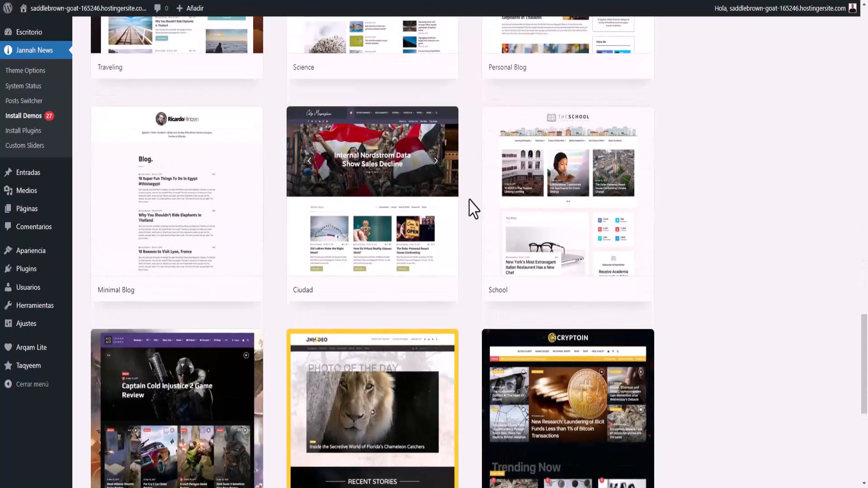
{"action": "scroll", "coordinate": [473, 210], "scroll_direction": "up", "scroll_amount": 20}
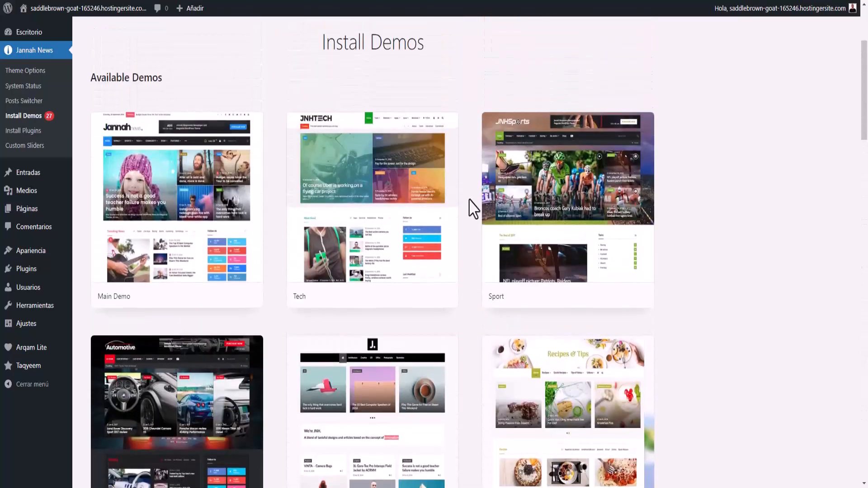
{"action": "scroll", "coordinate": [473, 210], "scroll_direction": "up", "scroll_amount": 4}
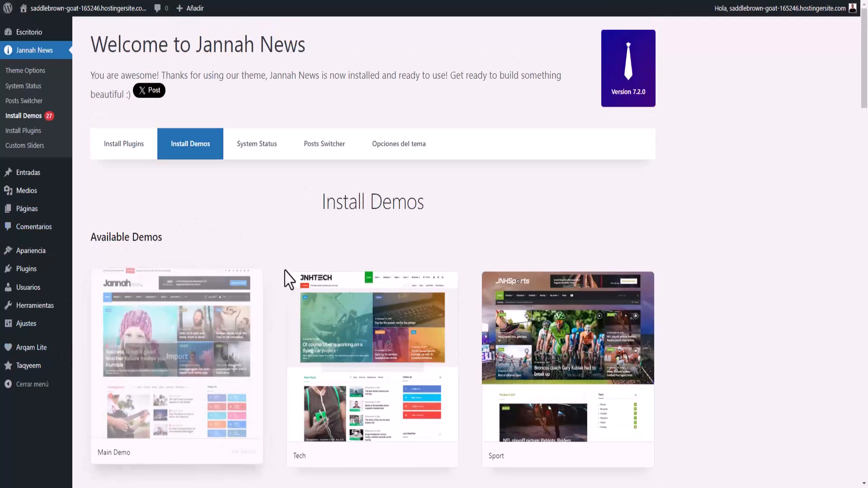
{"action": "scroll", "coordinate": [289, 271], "scroll_direction": "down", "scroll_amount": 2}
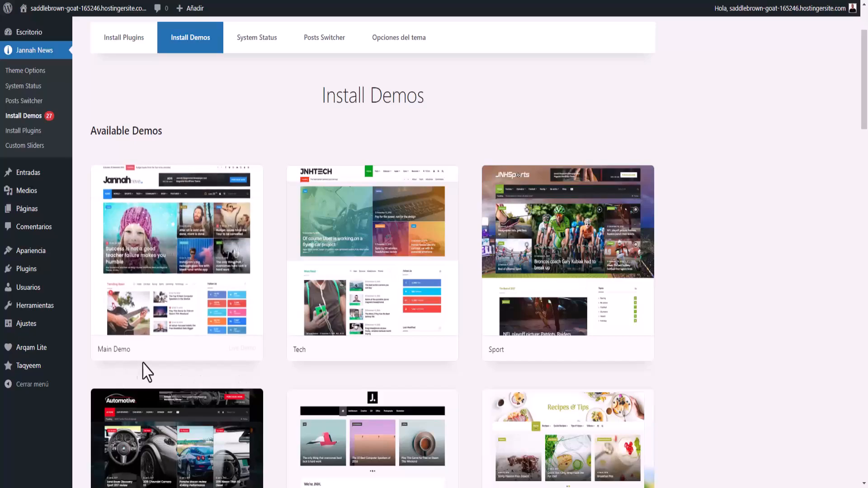
Import the Main Demo design into the site.
{"action": "mouse_move", "coordinate": [165, 290]}
{"action": "left_click", "coordinate": [175, 256]}
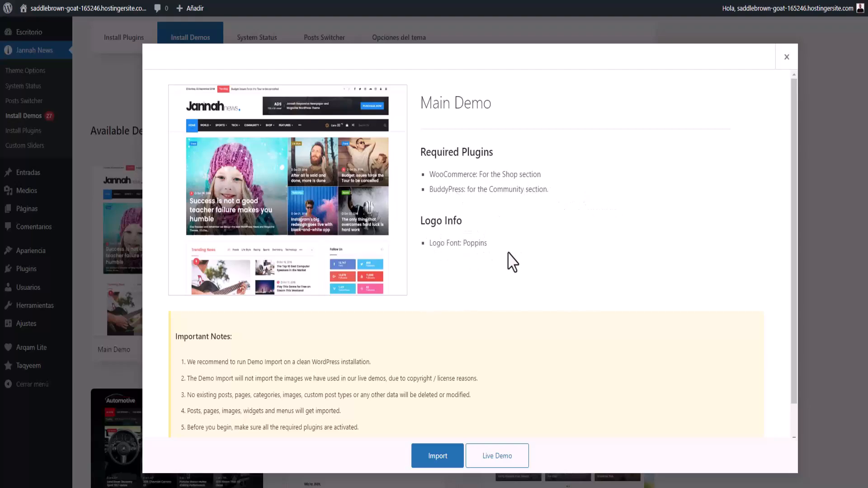
{"action": "left_click", "coordinate": [439, 459]}
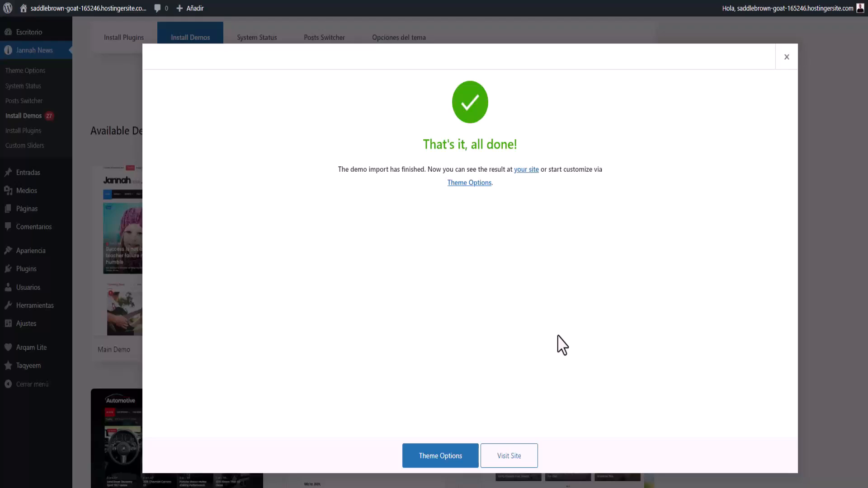
Visit the site after the demo import and review the homepage's menu, news blocks and sidebar widgets.
{"action": "left_click", "coordinate": [518, 461]}
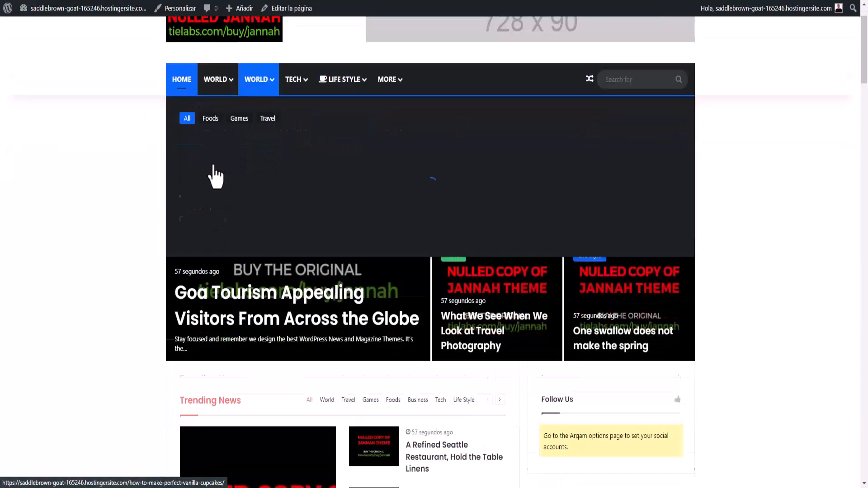
{"action": "scroll", "coordinate": [138, 267], "scroll_direction": "down", "scroll_amount": 6}
{"action": "scroll", "coordinate": [138, 267], "scroll_direction": "down", "scroll_amount": 10}
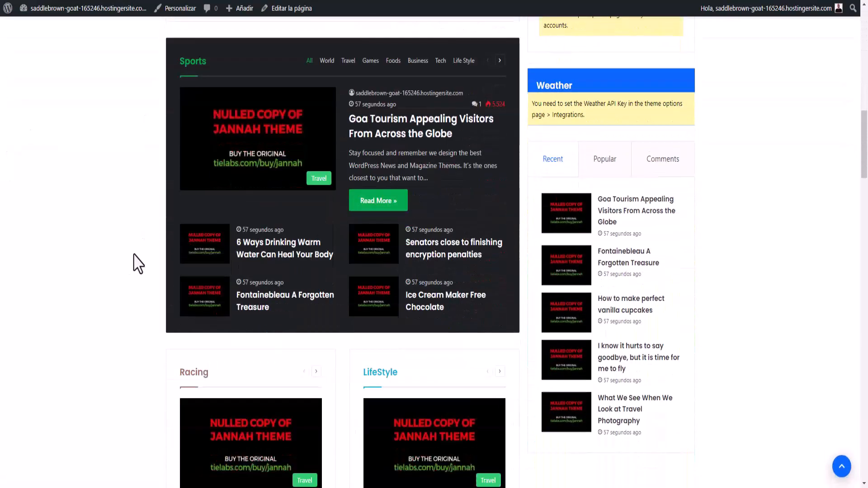
{"action": "scroll", "coordinate": [191, 265], "scroll_direction": "down", "scroll_amount": 10}
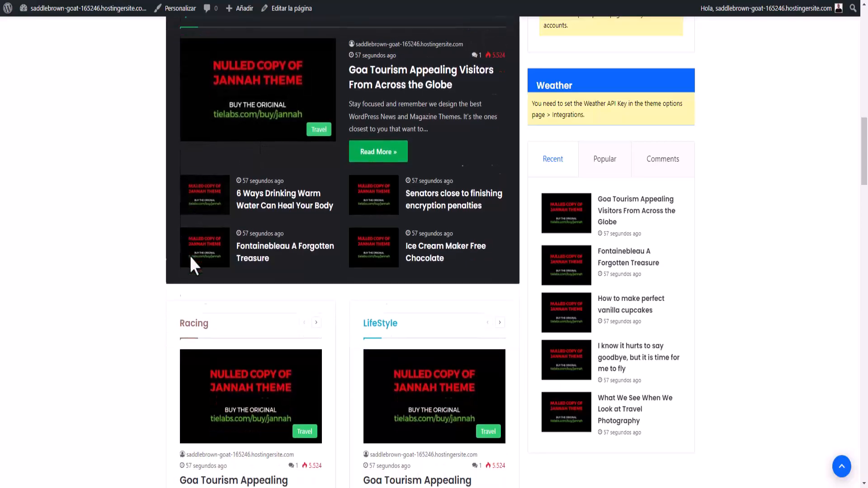
{"action": "scroll", "coordinate": [199, 273], "scroll_direction": "down", "scroll_amount": 5}
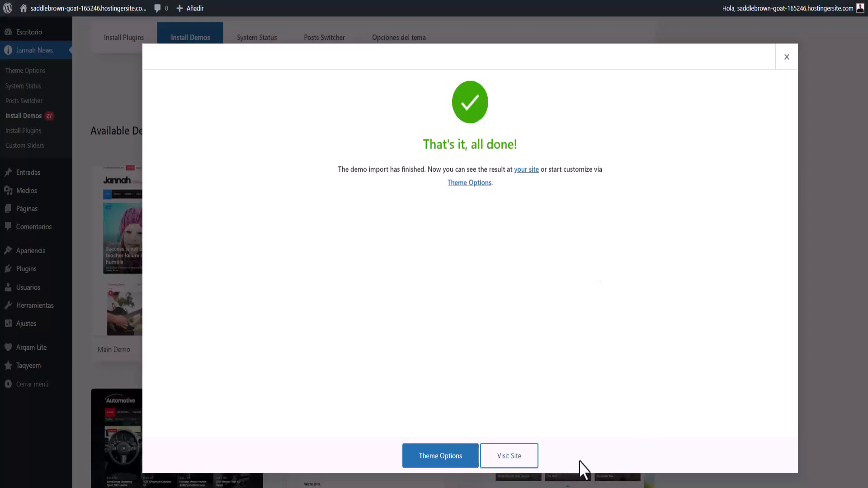
Open the Jannah theme options from the finished import, clearing the help tip, and switch the options page to dark mode.
{"action": "left_click", "coordinate": [447, 458]}
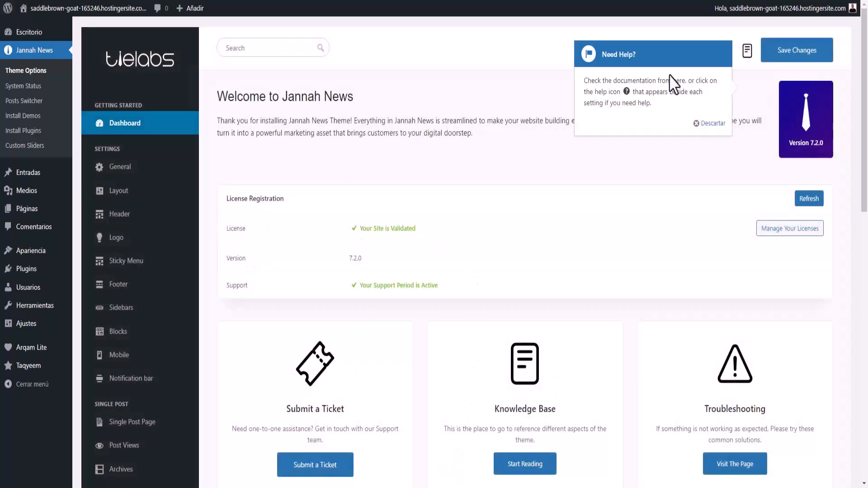
{"action": "left_click", "coordinate": [696, 123]}
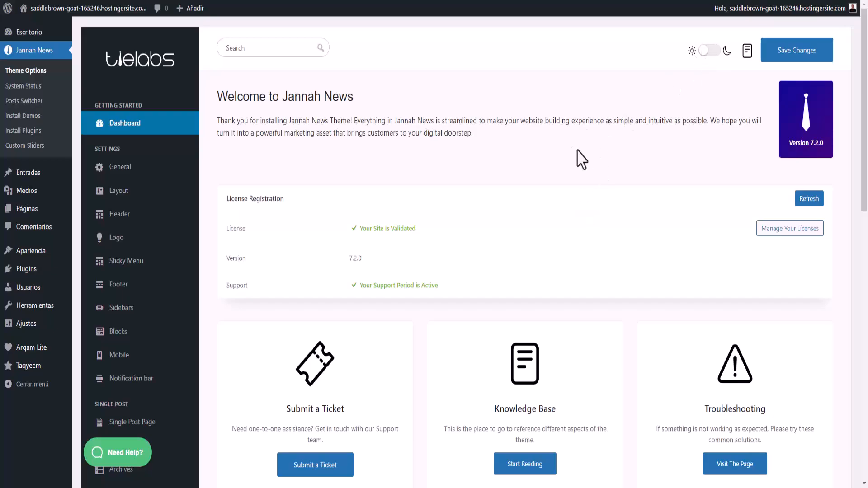
{"action": "left_click", "coordinate": [705, 52]}
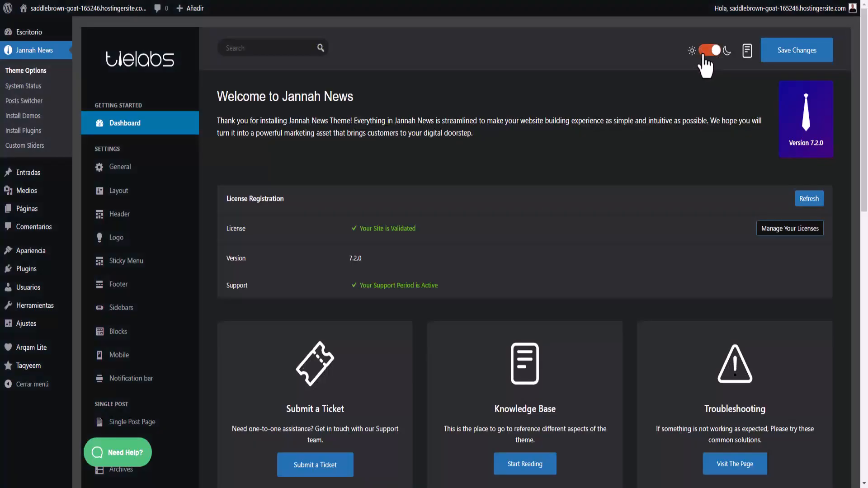
{"action": "left_click", "coordinate": [704, 51]}
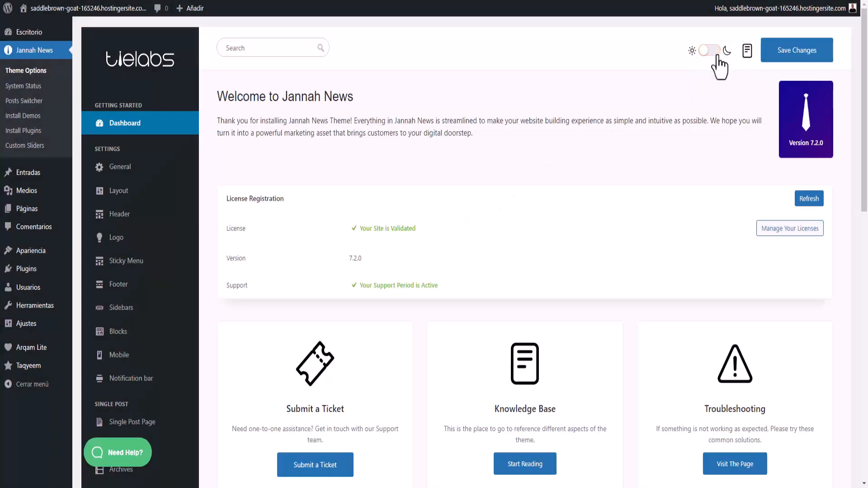
{"action": "left_click", "coordinate": [713, 53]}
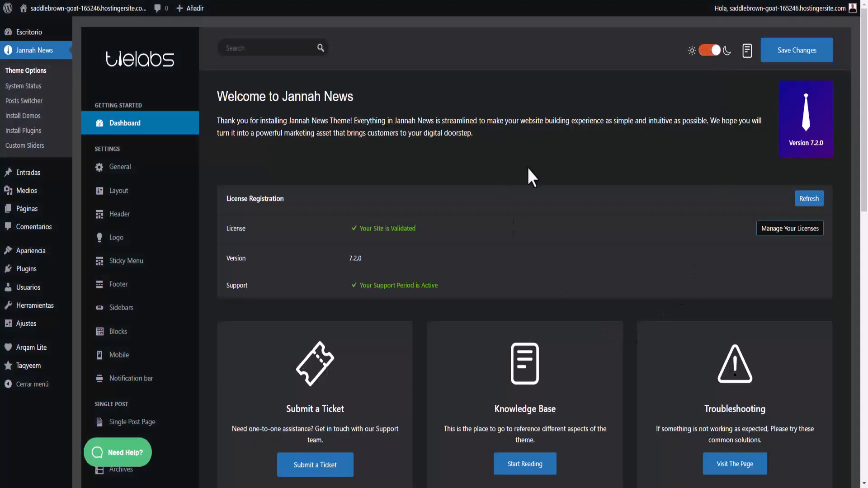
Review the theme options dashboard and translate the page into Spanish with the browser.
{"action": "scroll", "coordinate": [407, 258], "scroll_direction": "down", "scroll_amount": 7}
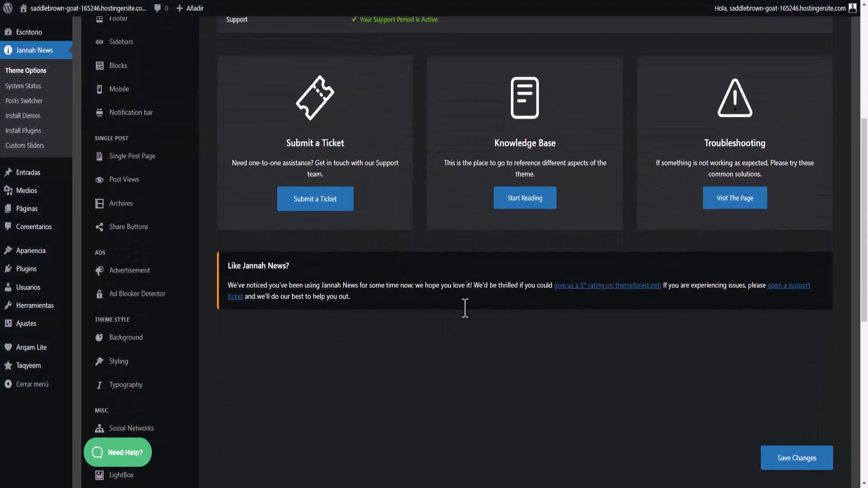
{"action": "scroll", "coordinate": [221, 253], "scroll_direction": "up", "scroll_amount": 8}
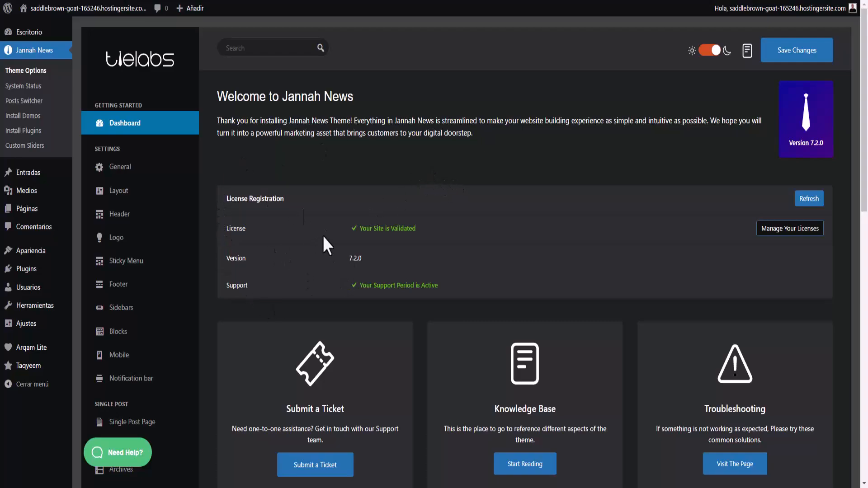
{"action": "scroll", "coordinate": [414, 288], "scroll_direction": "down", "scroll_amount": 5}
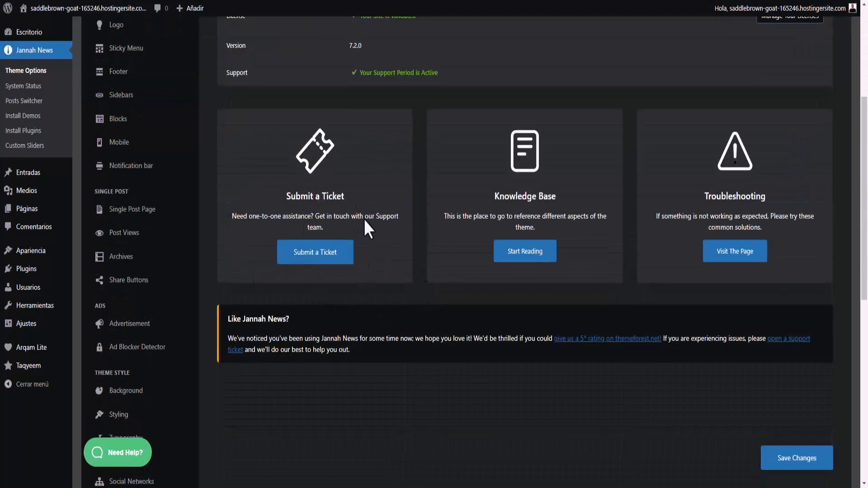
{"action": "right_click", "coordinate": [425, 286]}
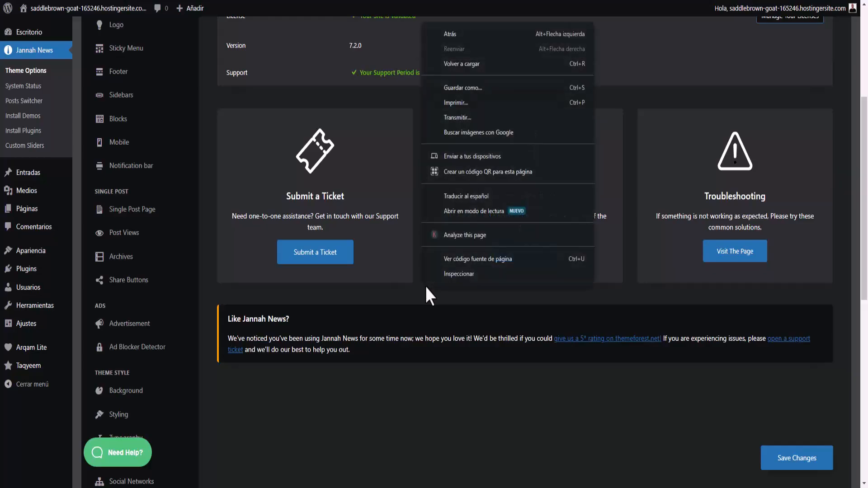
{"action": "left_click", "coordinate": [471, 197]}
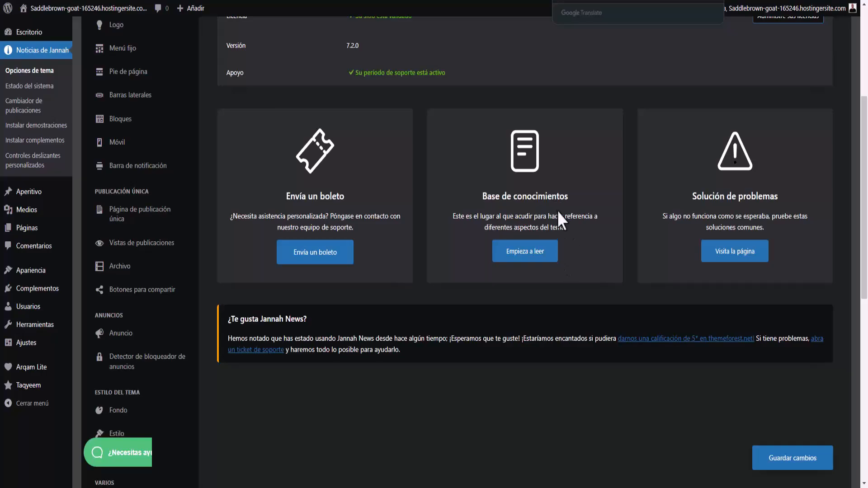
Open the general settings and examine the date, breadcrumb, text trimming, post format icon and custom code options.
{"action": "scroll", "coordinate": [136, 176], "scroll_direction": "up", "scroll_amount": 5}
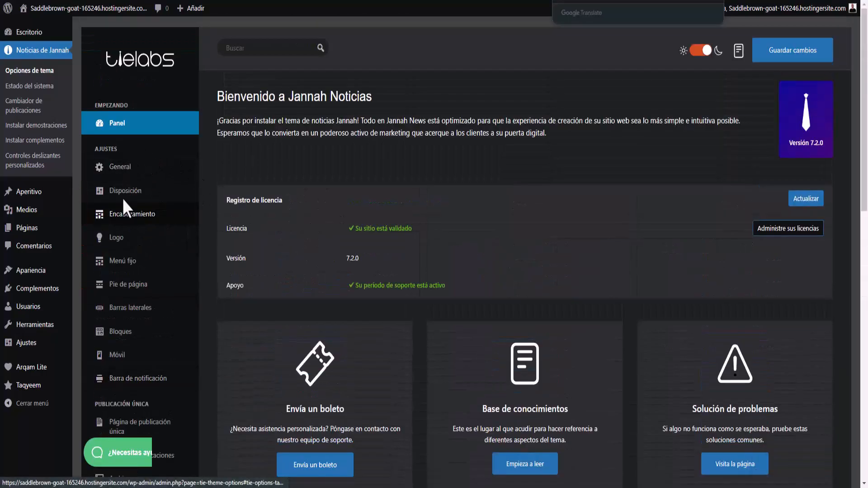
{"action": "left_click", "coordinate": [117, 167]}
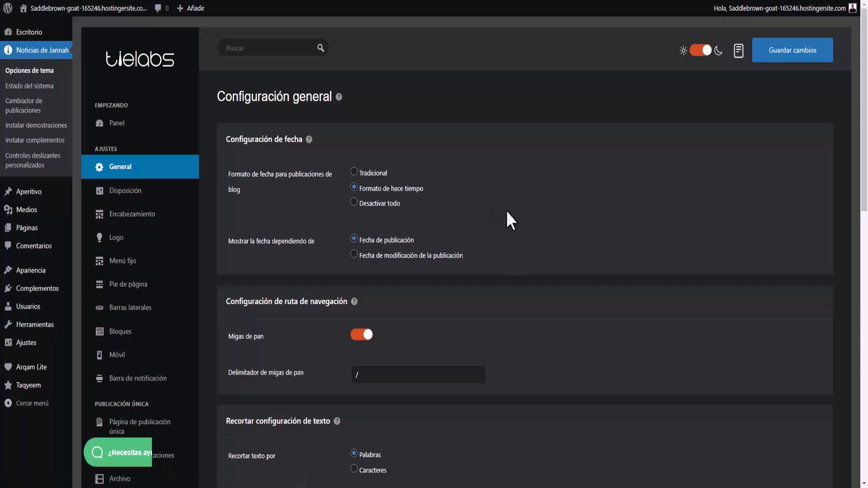
{"action": "scroll", "coordinate": [507, 213], "scroll_direction": "down", "scroll_amount": 5}
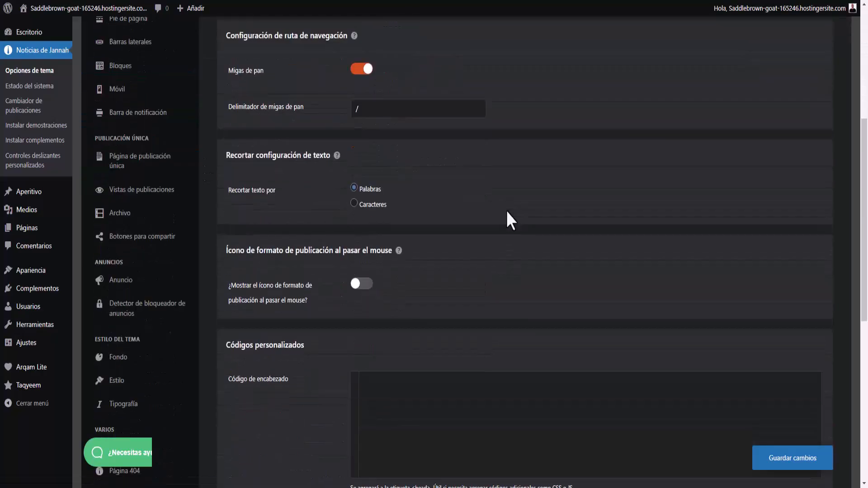
{"action": "scroll", "coordinate": [506, 211], "scroll_direction": "down", "scroll_amount": 3}
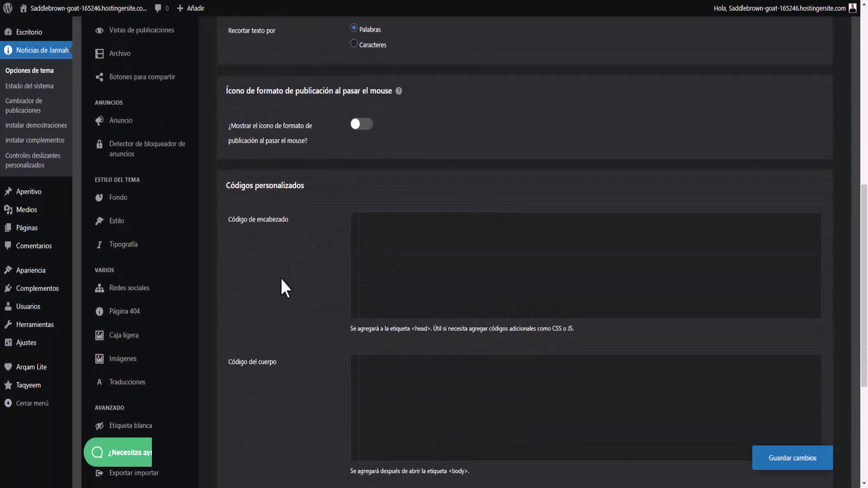
{"action": "scroll", "coordinate": [384, 348], "scroll_direction": "down", "scroll_amount": 2}
{"action": "scroll", "coordinate": [384, 365], "scroll_direction": "up", "scroll_amount": 10}
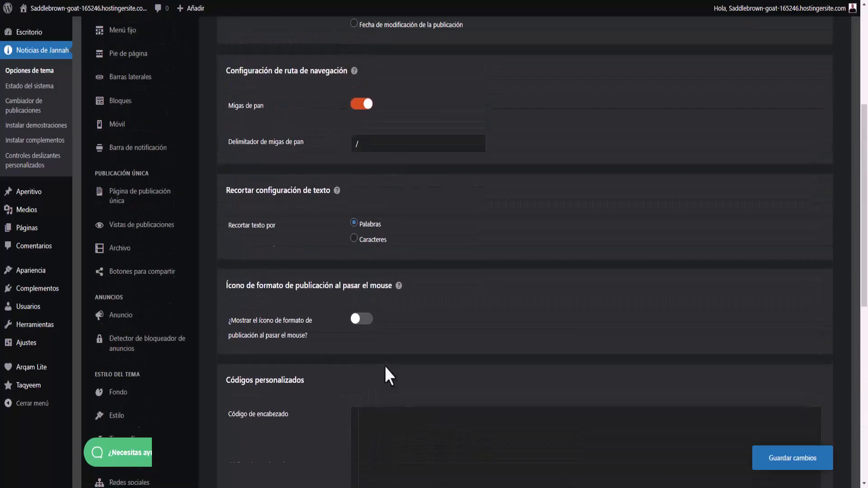
Review the site width and theme layout settings, and set the loader icon to the three orange dots.
{"action": "left_click", "coordinate": [121, 192]}
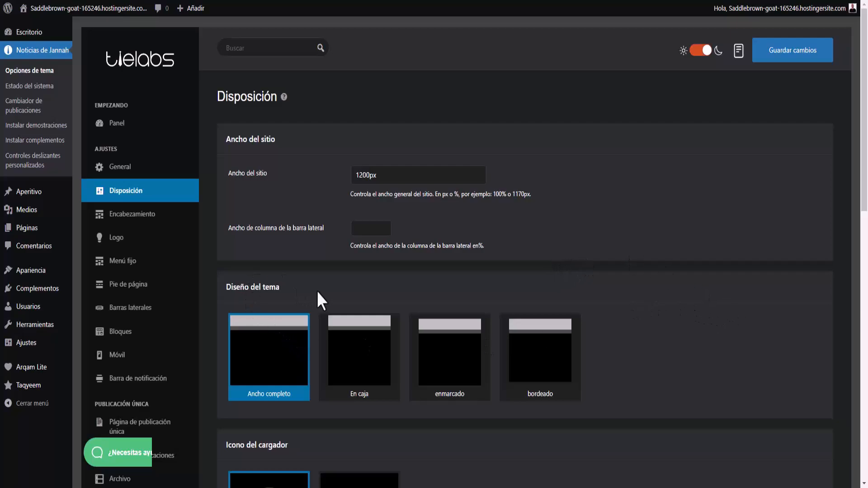
{"action": "scroll", "coordinate": [319, 292], "scroll_direction": "down", "scroll_amount": 2}
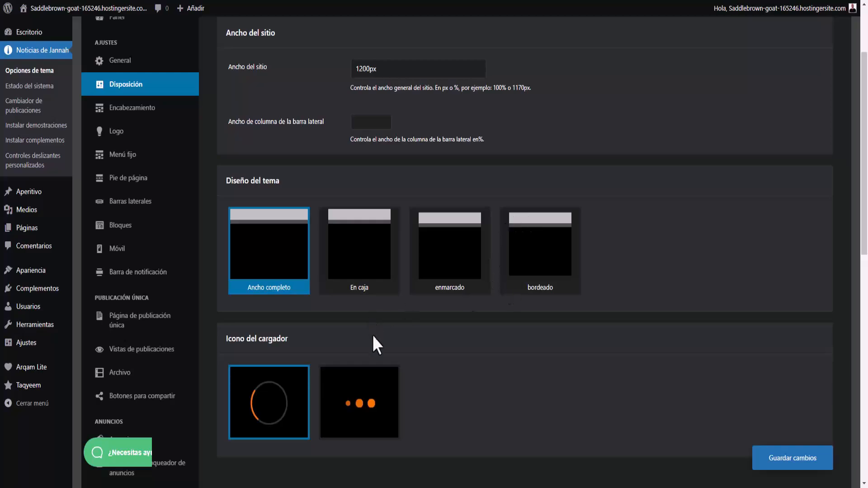
{"action": "scroll", "coordinate": [373, 336], "scroll_direction": "down", "scroll_amount": 2}
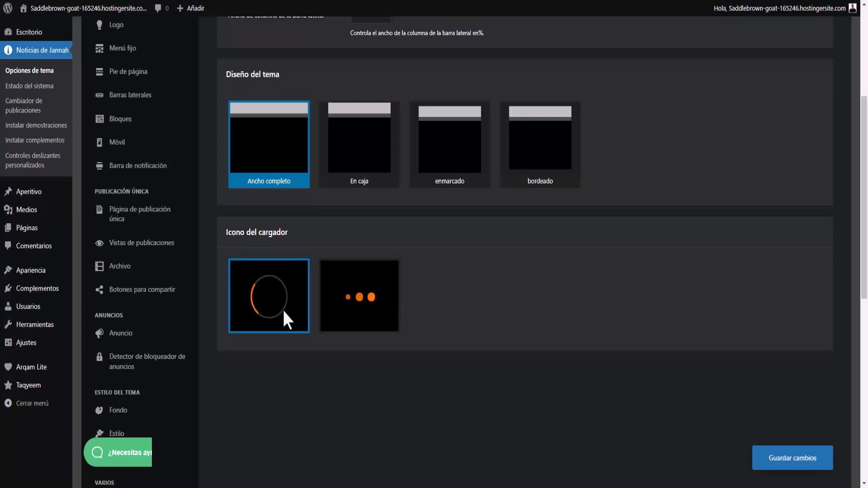
{"action": "left_click", "coordinate": [361, 301]}
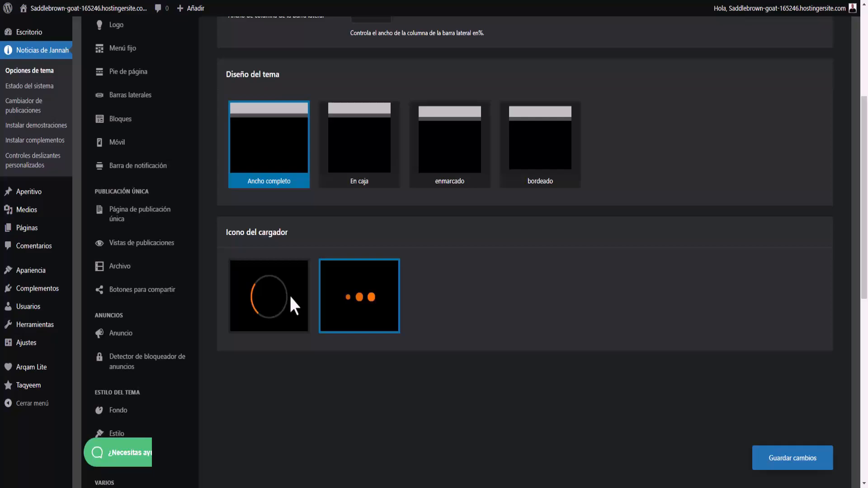
Open the header settings, preview header layouts #2, #3 and #4, and set the header layout back to Diseño #1.
{"action": "scroll", "coordinate": [302, 305], "scroll_direction": "up", "scroll_amount": 3}
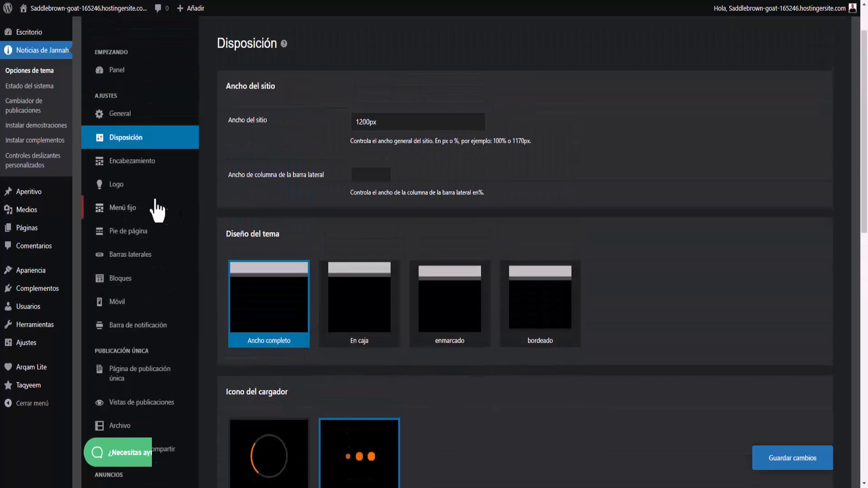
{"action": "left_click", "coordinate": [135, 167]}
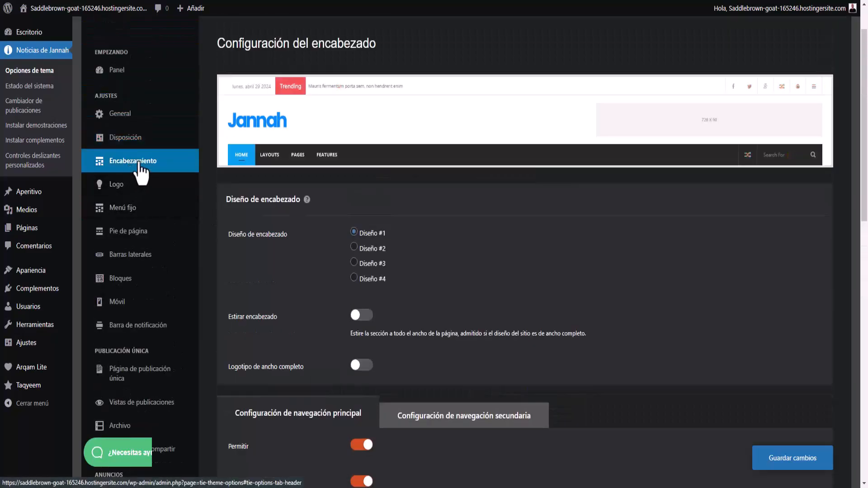
{"action": "left_click", "coordinate": [354, 247]}
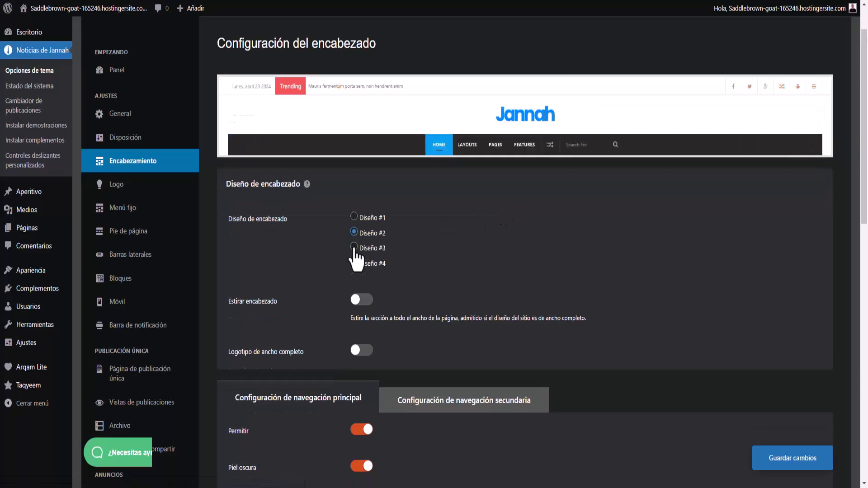
{"action": "left_click", "coordinate": [354, 247]}
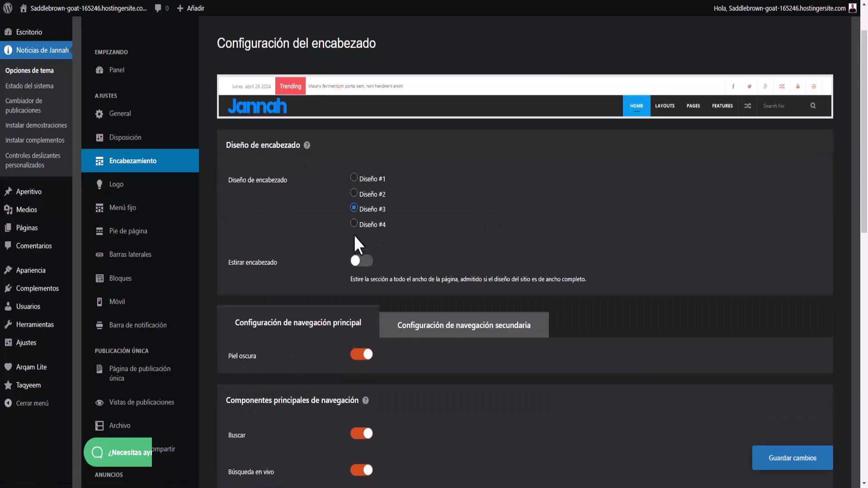
{"action": "scroll", "coordinate": [368, 245], "scroll_direction": "up", "scroll_amount": 1}
{"action": "left_click", "coordinate": [357, 277]}
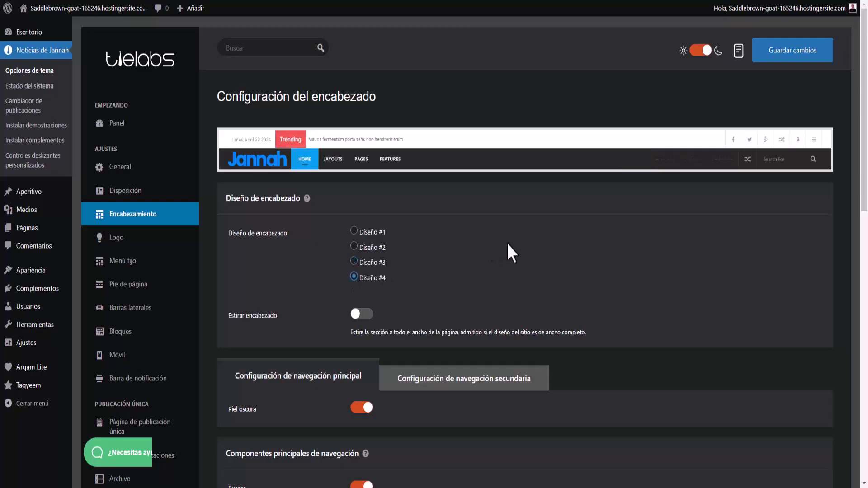
{"action": "left_click", "coordinate": [355, 232]}
Examine the main navigation settings and the secondary navigation settings, including its date, area and component options.
{"action": "scroll", "coordinate": [563, 256], "scroll_direction": "down", "scroll_amount": 2}
{"action": "scroll", "coordinate": [525, 267], "scroll_direction": "down", "scroll_amount": 1}
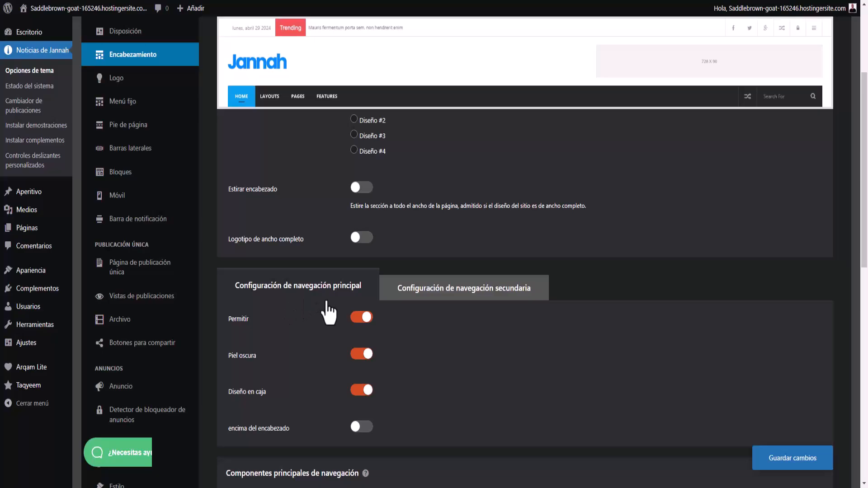
{"action": "left_click", "coordinate": [453, 289]}
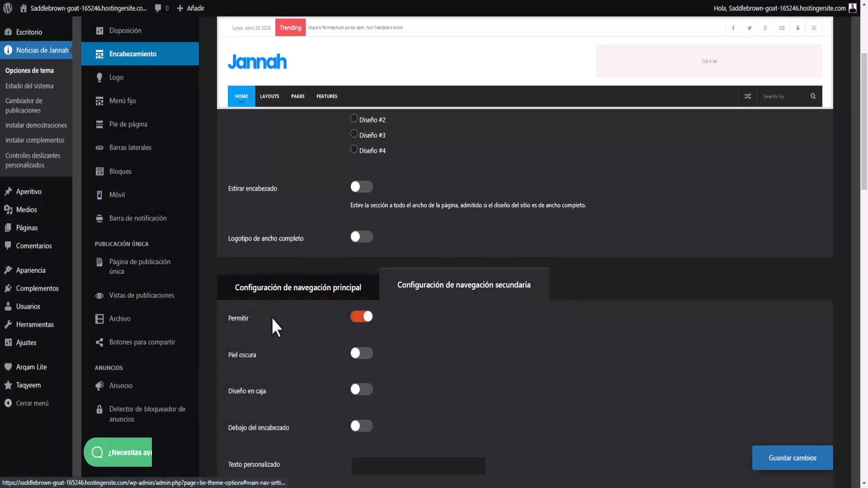
{"action": "scroll", "coordinate": [311, 253], "scroll_direction": "down", "scroll_amount": 5}
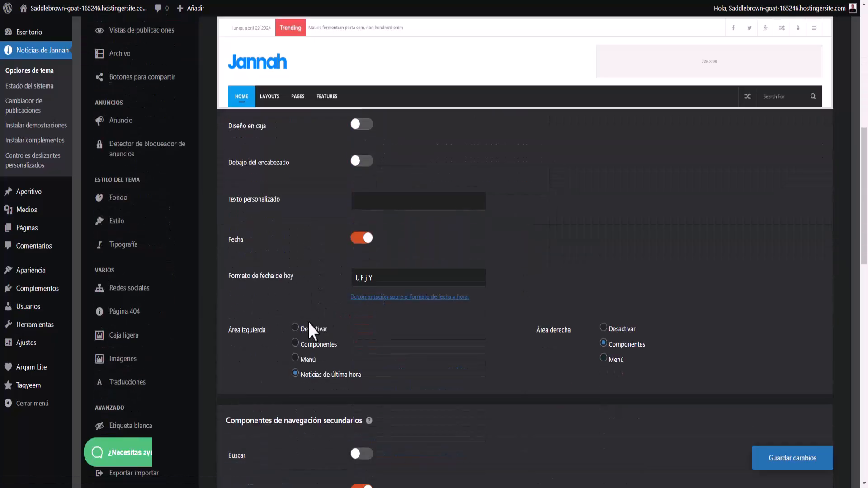
{"action": "scroll", "coordinate": [420, 355], "scroll_direction": "down", "scroll_amount": 9}
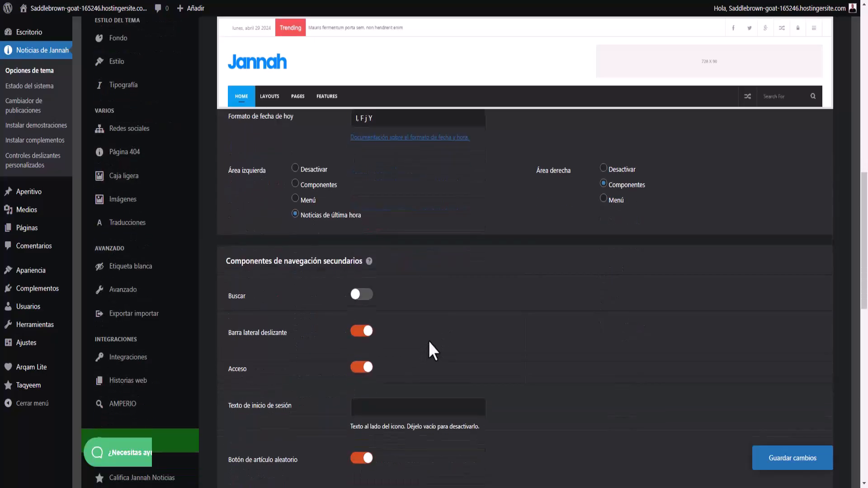
{"action": "scroll", "coordinate": [437, 349], "scroll_direction": "up", "scroll_amount": 14}
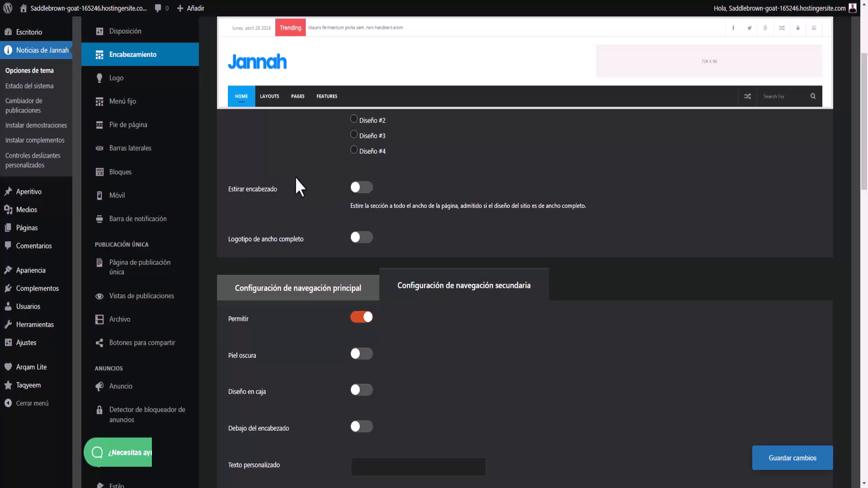
Open the logo settings and examine the logo image, size, margin, mobile logo and favicon options.
{"action": "left_click", "coordinate": [118, 82]}
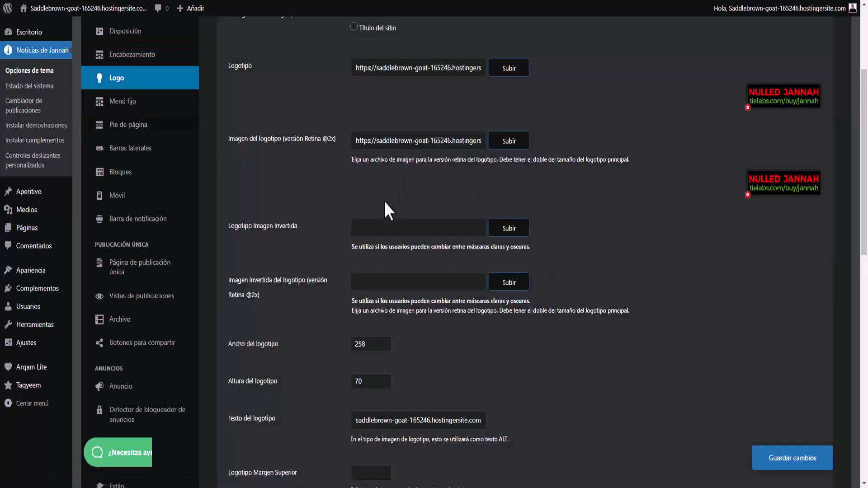
{"action": "scroll", "coordinate": [390, 118], "scroll_direction": "up", "scroll_amount": 4}
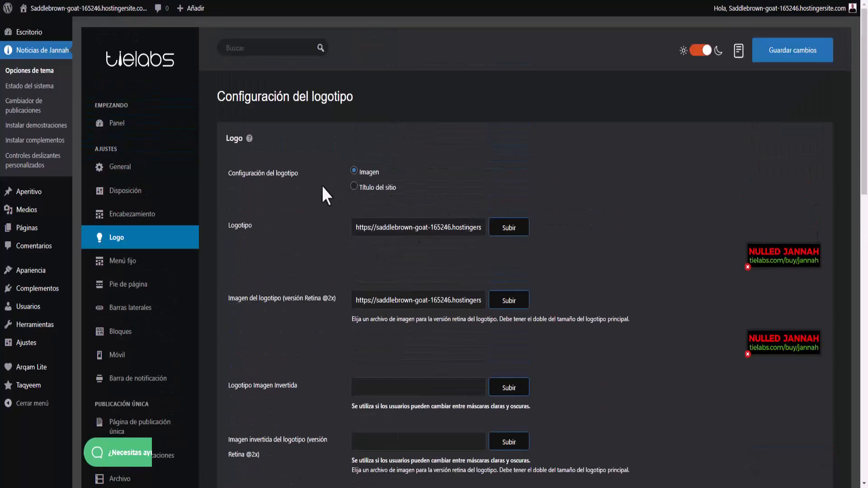
{"action": "scroll", "coordinate": [325, 199], "scroll_direction": "down", "scroll_amount": 10}
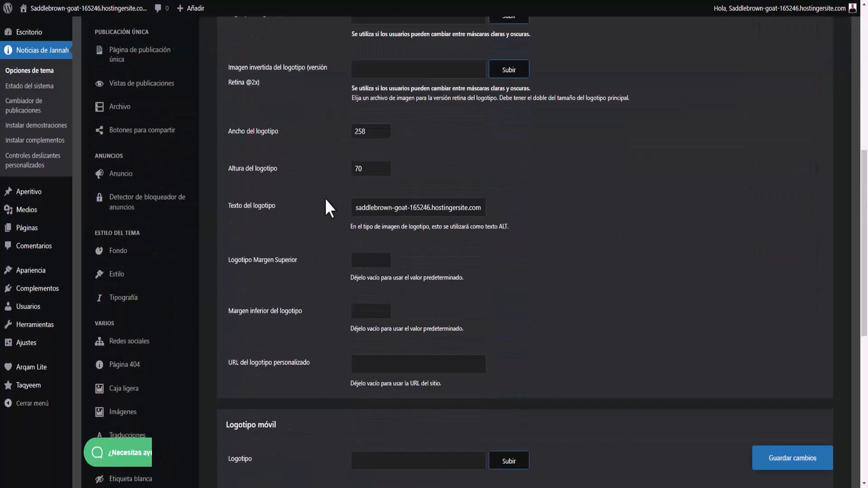
{"action": "scroll", "coordinate": [328, 208], "scroll_direction": "down", "scroll_amount": 2}
{"action": "scroll", "coordinate": [325, 197], "scroll_direction": "up", "scroll_amount": 12}
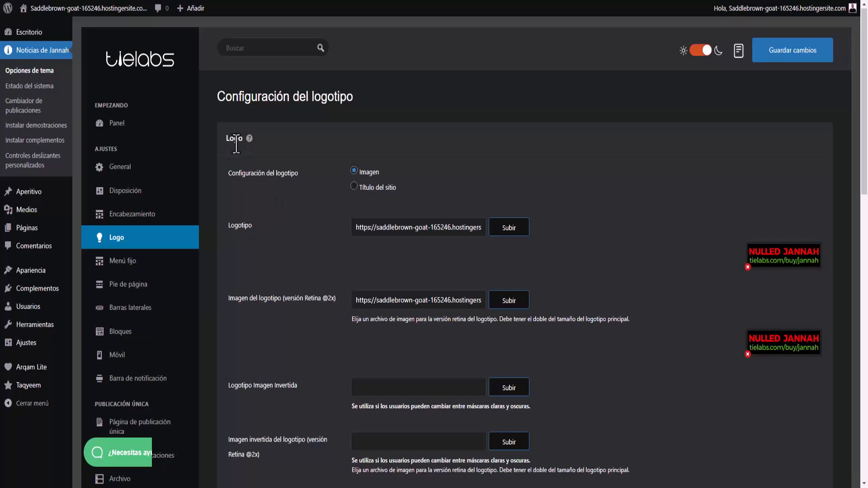
{"action": "scroll", "coordinate": [290, 215], "scroll_direction": "down", "scroll_amount": 7}
{"action": "scroll", "coordinate": [290, 215], "scroll_direction": "down", "scroll_amount": 8}
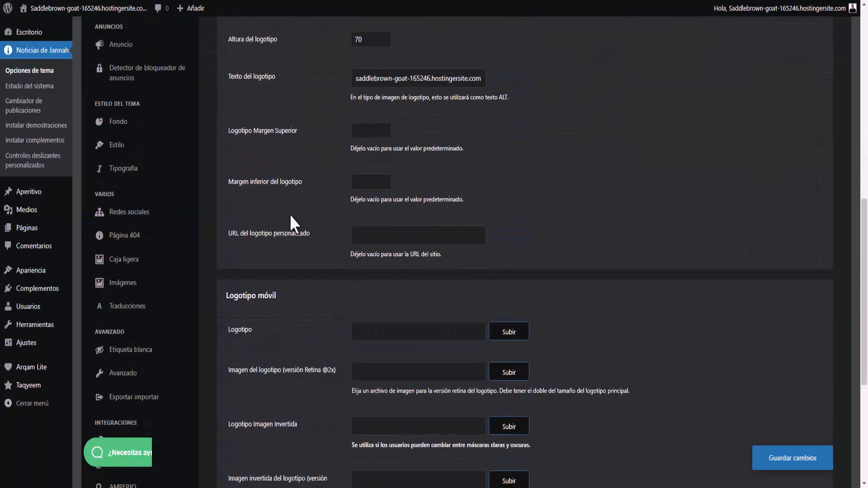
{"action": "scroll", "coordinate": [276, 218], "scroll_direction": "down", "scroll_amount": 4}
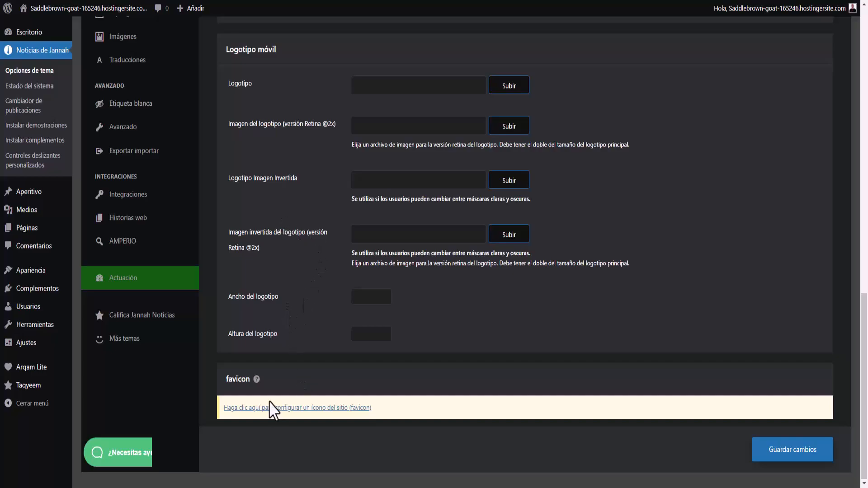
{"action": "scroll", "coordinate": [284, 305], "scroll_direction": "up", "scroll_amount": 14}
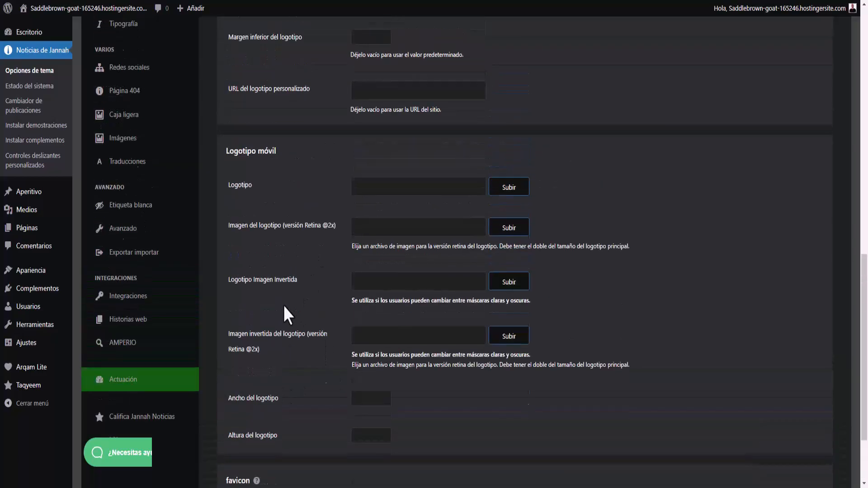
{"action": "scroll", "coordinate": [298, 305], "scroll_direction": "up", "scroll_amount": 2}
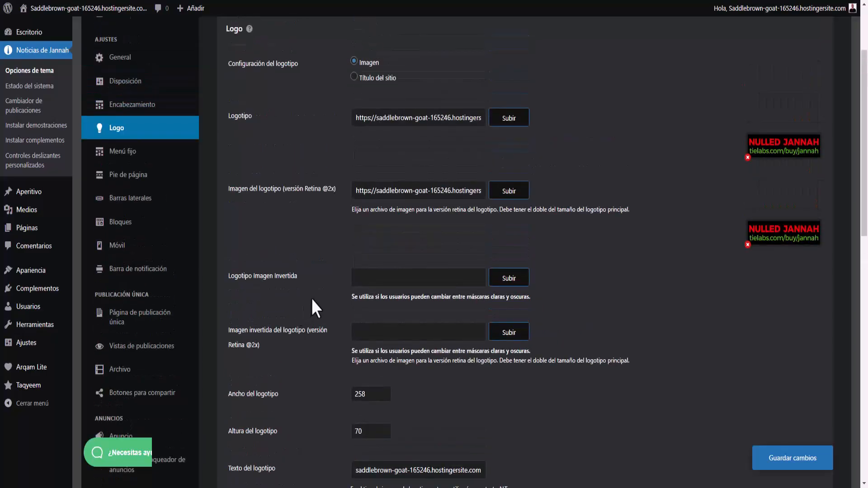
Examine the sticky menu settings, and review the footer's widget layouts, copyright area and footer text options.
{"action": "left_click", "coordinate": [124, 153]}
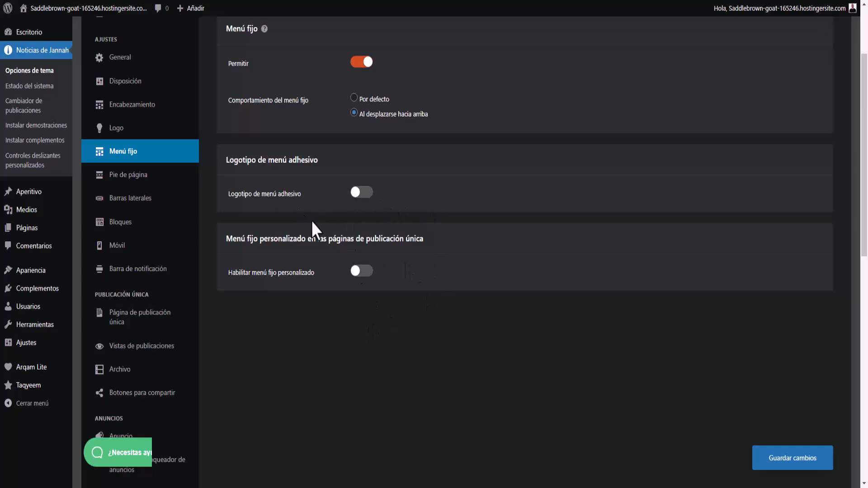
{"action": "left_click", "coordinate": [100, 177]}
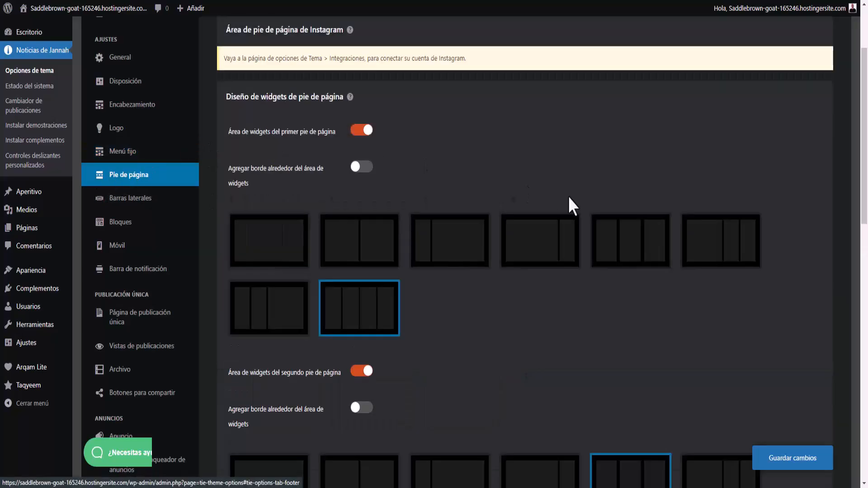
{"action": "scroll", "coordinate": [443, 289], "scroll_direction": "down", "scroll_amount": 2}
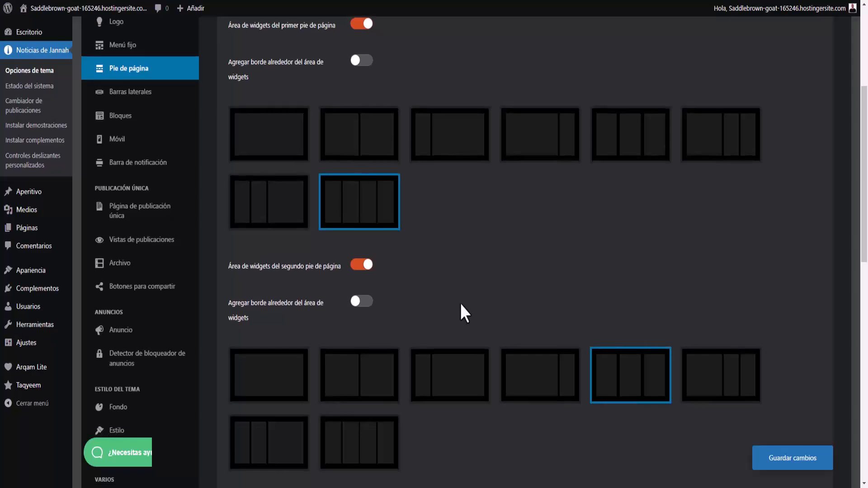
{"action": "scroll", "coordinate": [491, 281], "scroll_direction": "up", "scroll_amount": 1}
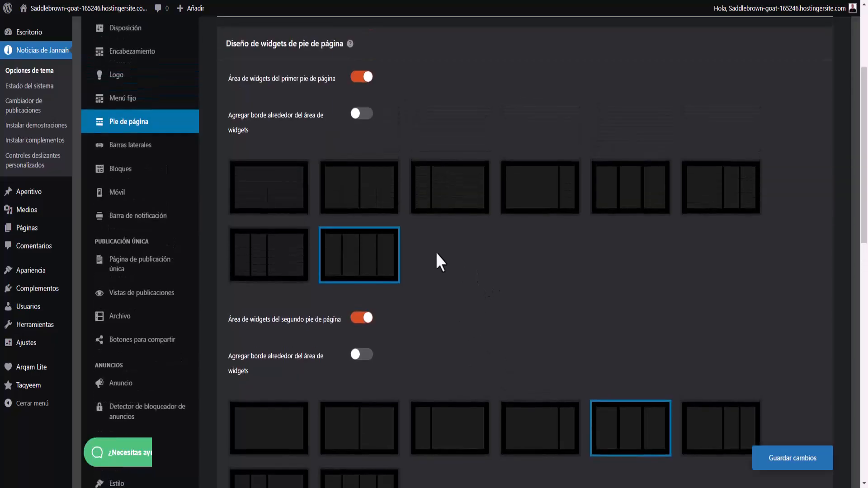
{"action": "scroll", "coordinate": [417, 245], "scroll_direction": "down", "scroll_amount": 3}
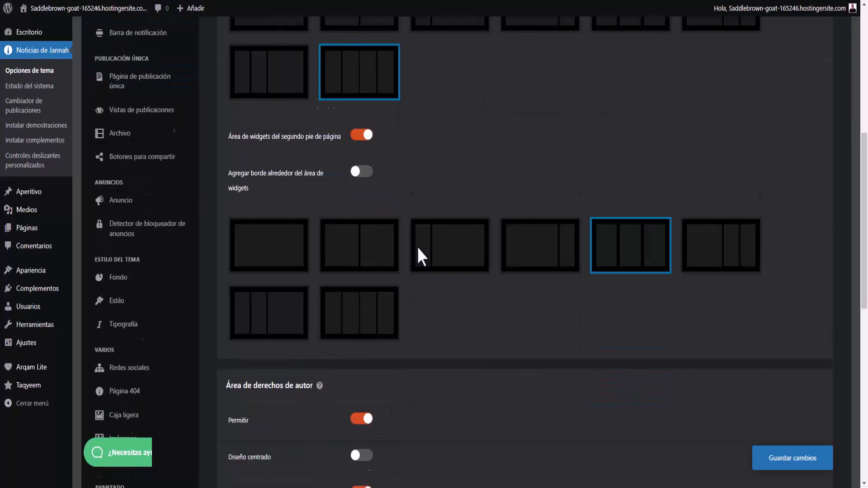
{"action": "scroll", "coordinate": [416, 245], "scroll_direction": "down", "scroll_amount": 6}
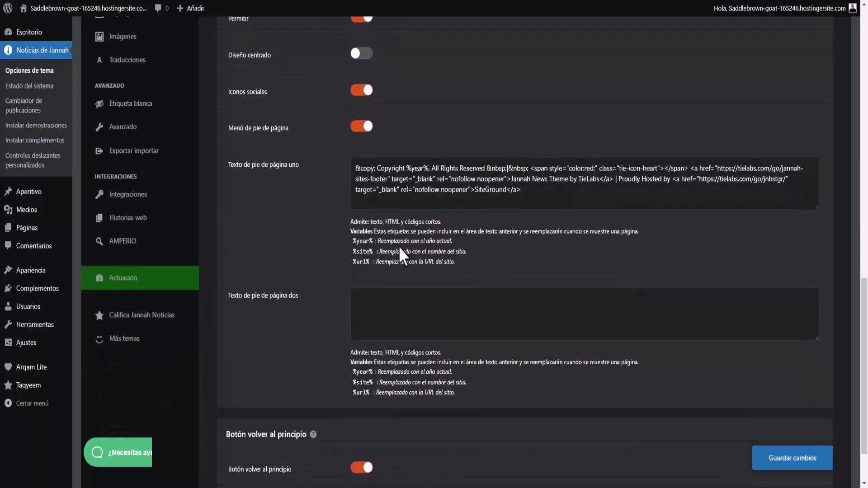
{"action": "scroll", "coordinate": [398, 231], "scroll_direction": "up", "scroll_amount": 5}
{"action": "scroll", "coordinate": [397, 229], "scroll_direction": "up", "scroll_amount": 6}
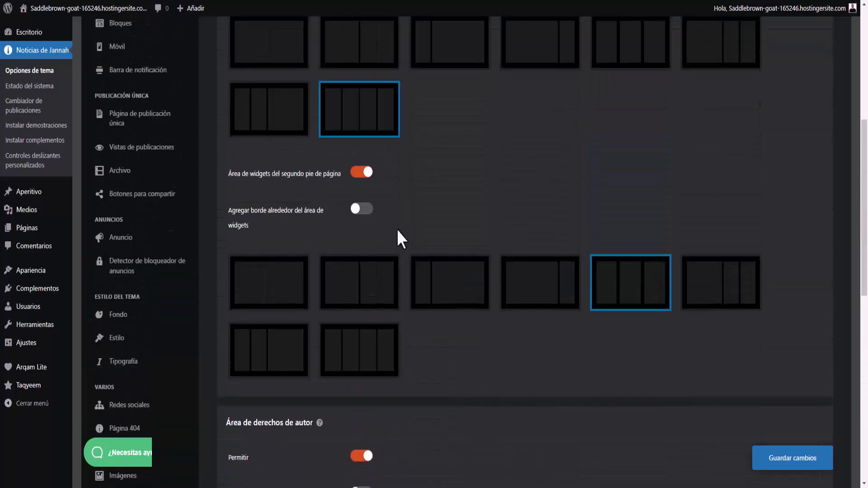
Open the sidebar settings and examine the default sidebar position, custom sidebar creation and per-page sidebar options.
{"action": "left_click", "coordinate": [114, 254]}
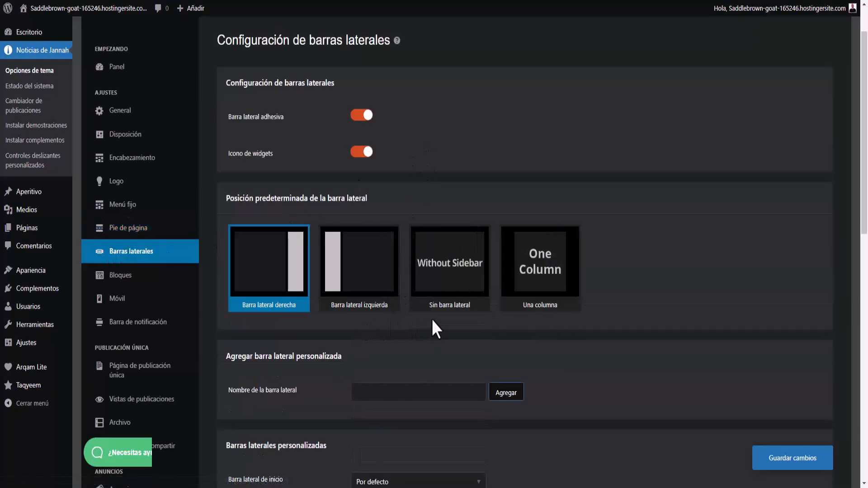
{"action": "scroll", "coordinate": [597, 229], "scroll_direction": "down", "scroll_amount": 7}
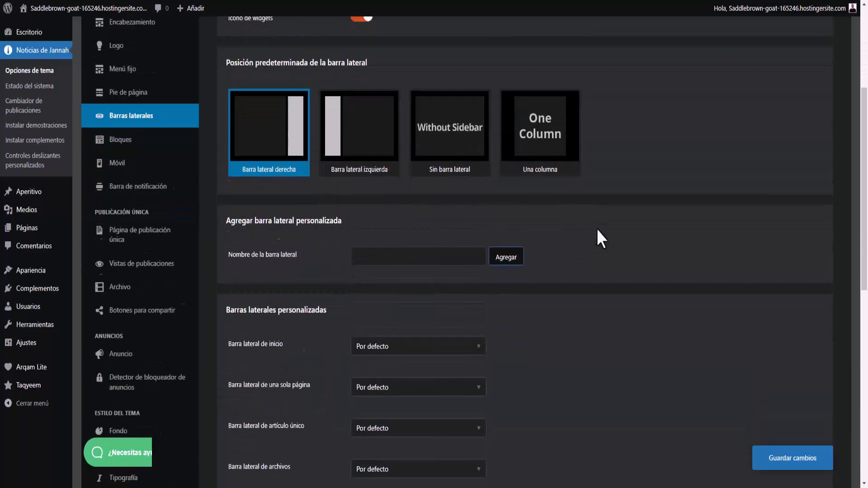
{"action": "scroll", "coordinate": [368, 251], "scroll_direction": "up", "scroll_amount": 8}
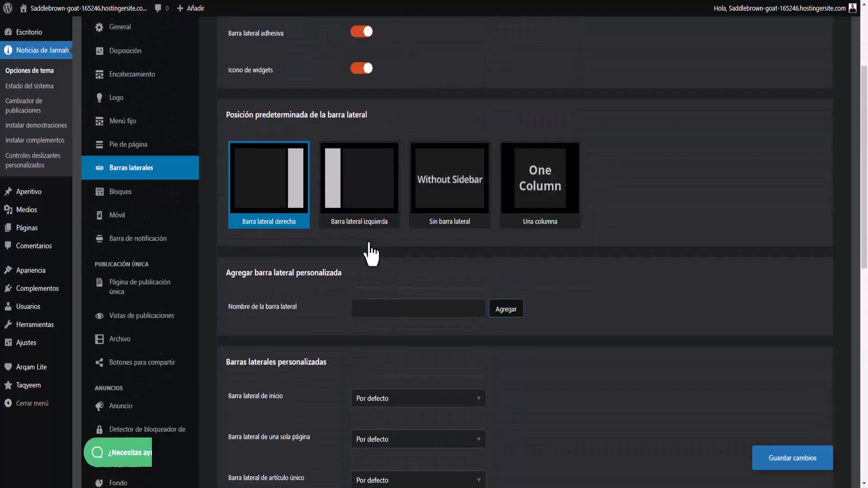
{"action": "scroll", "coordinate": [370, 244], "scroll_direction": "down", "scroll_amount": 4}
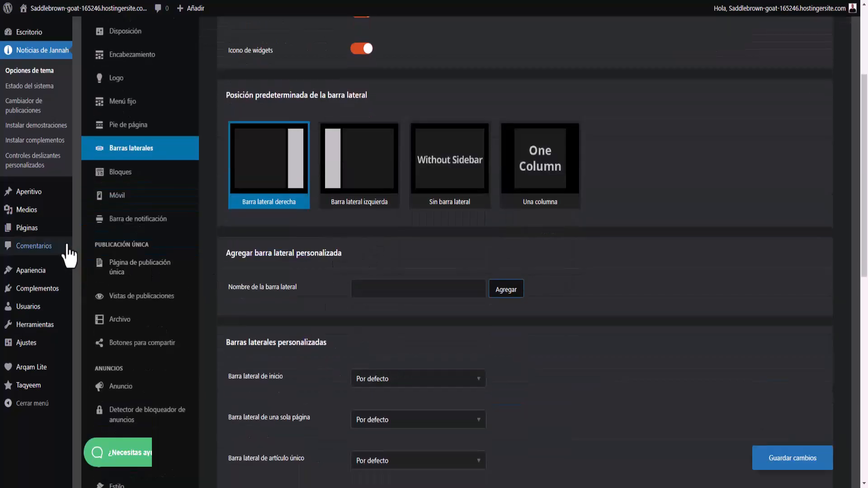
Open the block settings and examine the block styles, block head styles, meta options and slider settings.
{"action": "left_click", "coordinate": [116, 178]}
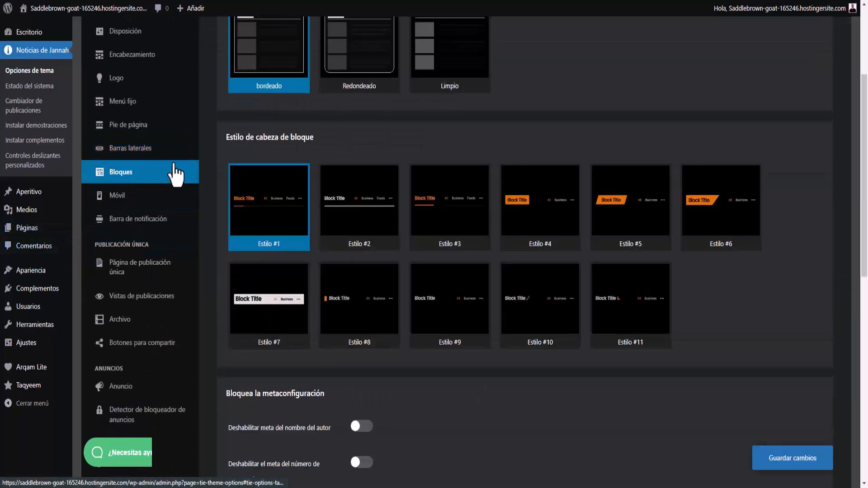
{"action": "scroll", "coordinate": [633, 262], "scroll_direction": "up", "scroll_amount": 4}
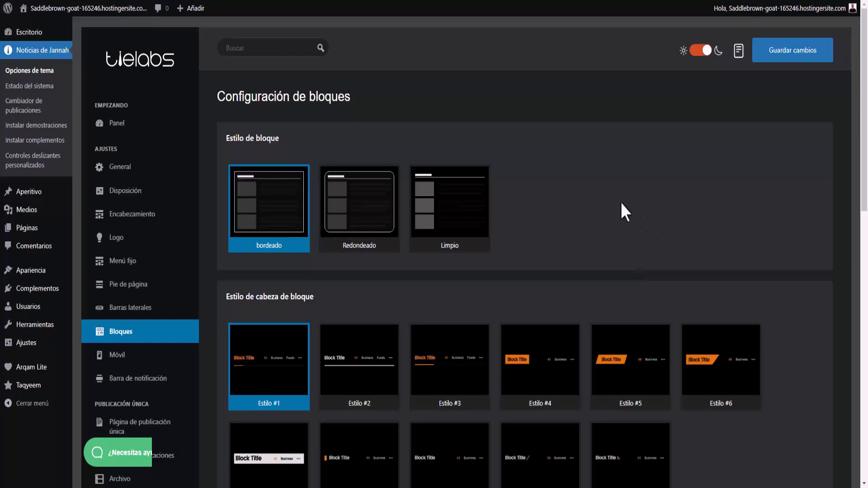
{"action": "scroll", "coordinate": [353, 245], "scroll_direction": "down", "scroll_amount": 3}
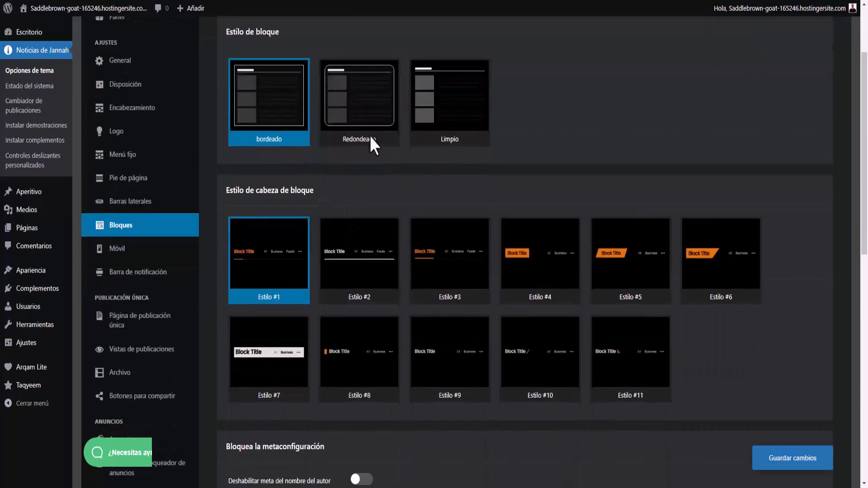
{"action": "scroll", "coordinate": [382, 198], "scroll_direction": "down", "scroll_amount": 5}
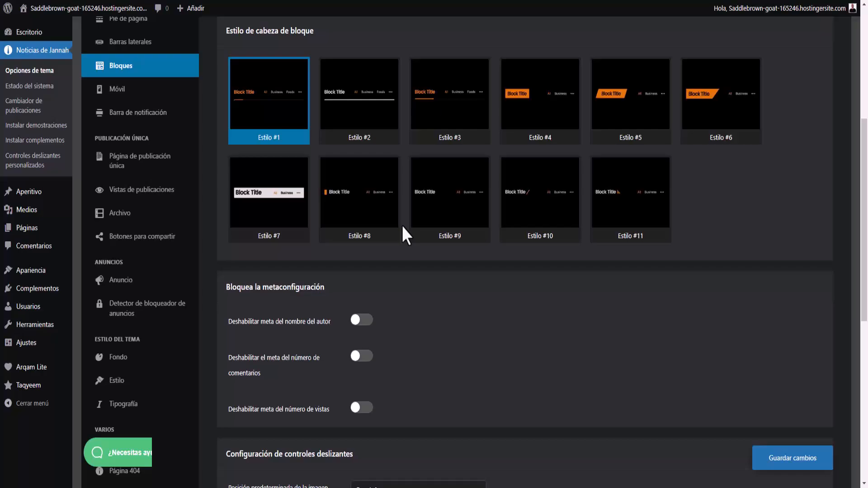
{"action": "scroll", "coordinate": [403, 226], "scroll_direction": "down", "scroll_amount": 2}
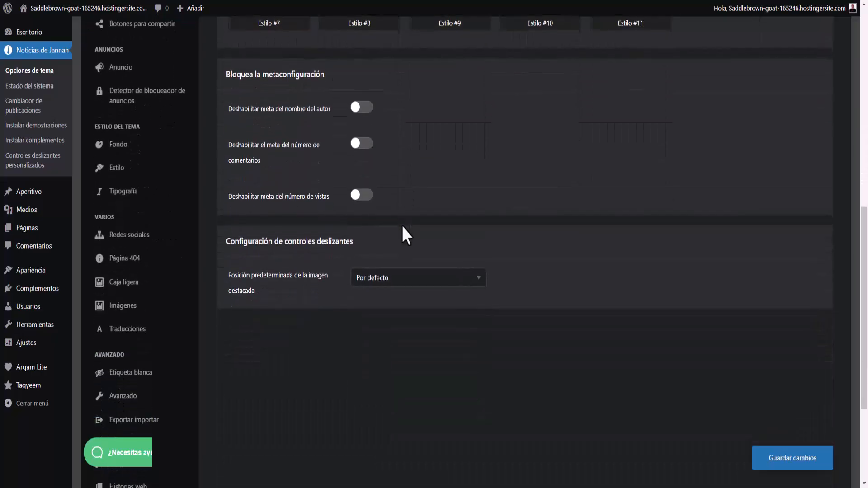
{"action": "scroll", "coordinate": [403, 226], "scroll_direction": "up", "scroll_amount": 7}
{"action": "scroll", "coordinate": [402, 226], "scroll_direction": "down", "scroll_amount": 1}
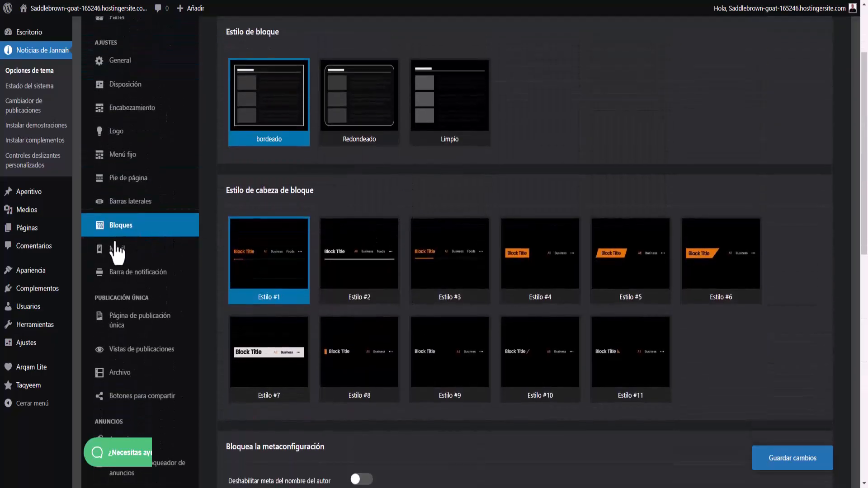
Open the mobile settings and examine the responsiveness, mobile header, header button, menu icon and mobile menu layout options.
{"action": "left_click", "coordinate": [108, 250]}
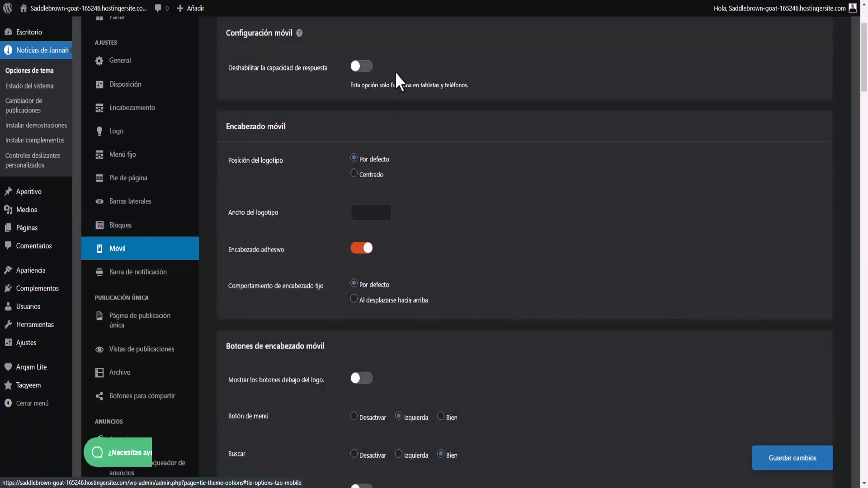
{"action": "scroll", "coordinate": [473, 217], "scroll_direction": "down", "scroll_amount": 3}
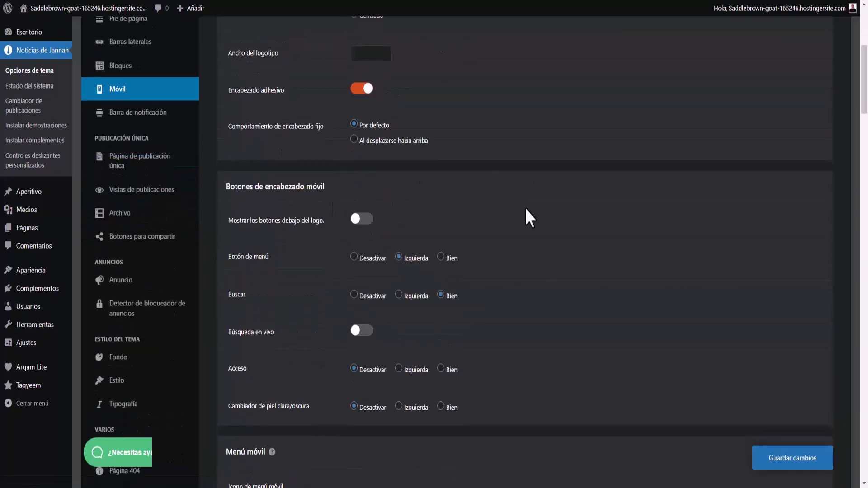
{"action": "scroll", "coordinate": [526, 209], "scroll_direction": "up", "scroll_amount": 5}
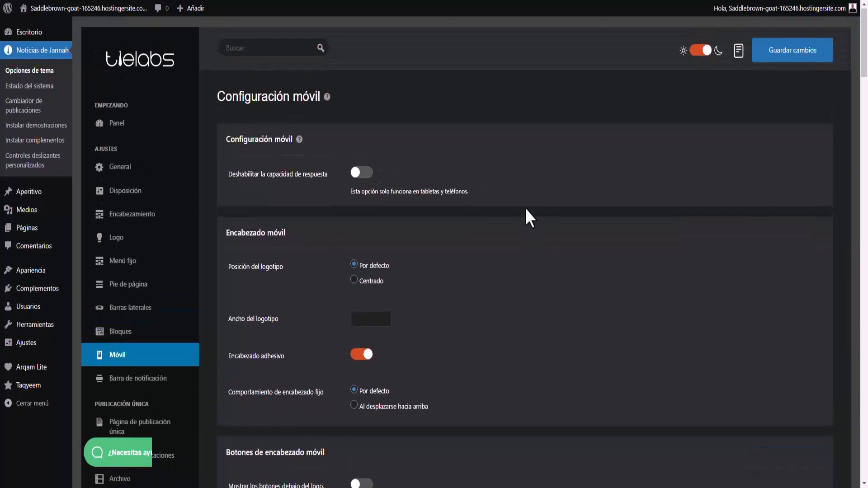
{"action": "scroll", "coordinate": [526, 208], "scroll_direction": "down", "scroll_amount": 2}
{"action": "scroll", "coordinate": [532, 210], "scroll_direction": "down", "scroll_amount": 2}
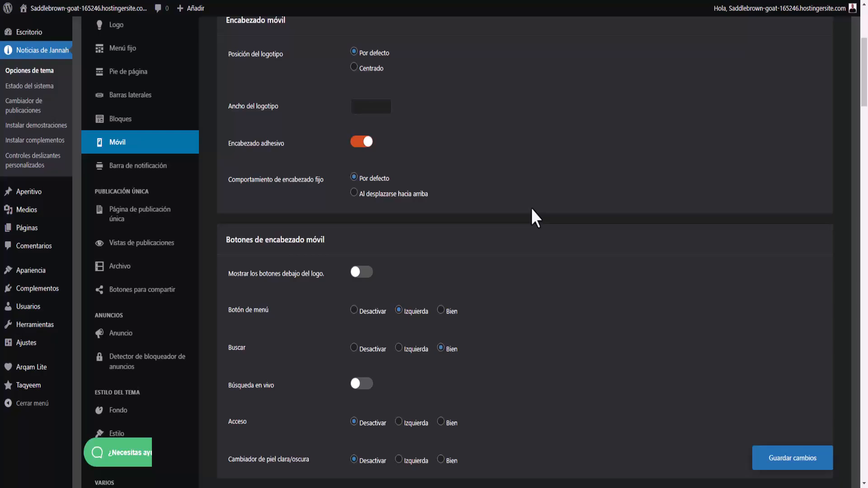
{"action": "scroll", "coordinate": [501, 269], "scroll_direction": "down", "scroll_amount": 7}
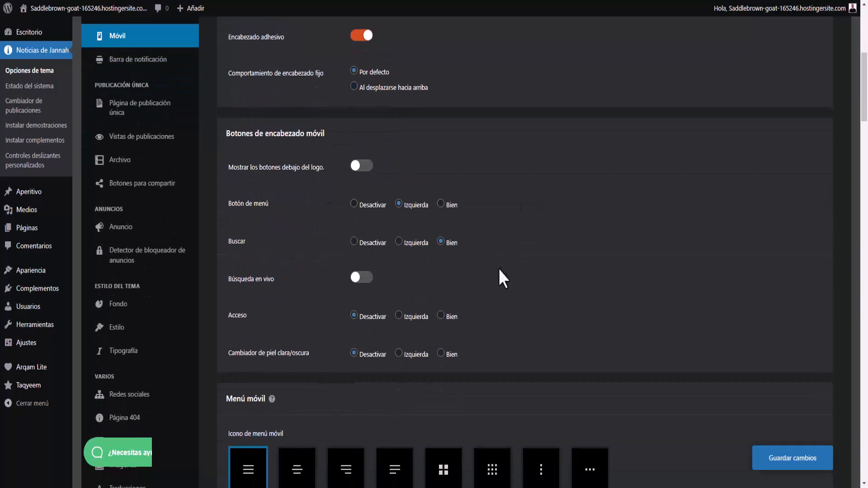
{"action": "scroll", "coordinate": [497, 268], "scroll_direction": "down", "scroll_amount": 5}
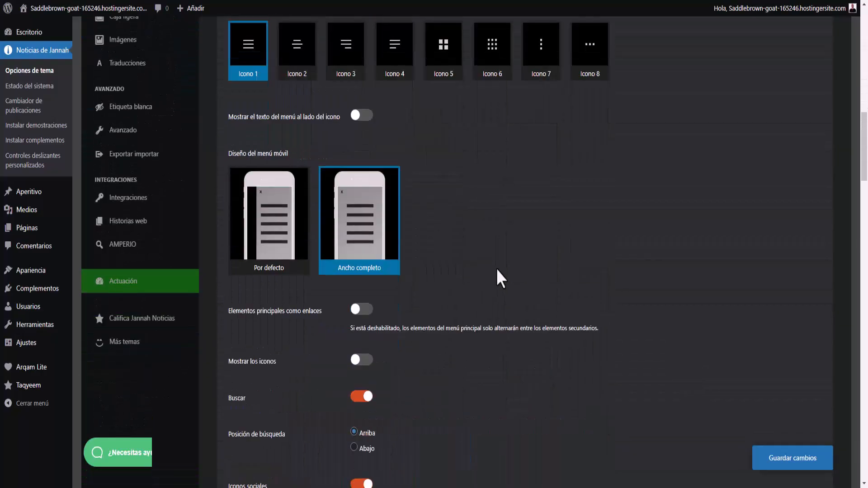
{"action": "scroll", "coordinate": [497, 268], "scroll_direction": "up", "scroll_amount": 4}
{"action": "scroll", "coordinate": [497, 270], "scroll_direction": "up", "scroll_amount": 10}
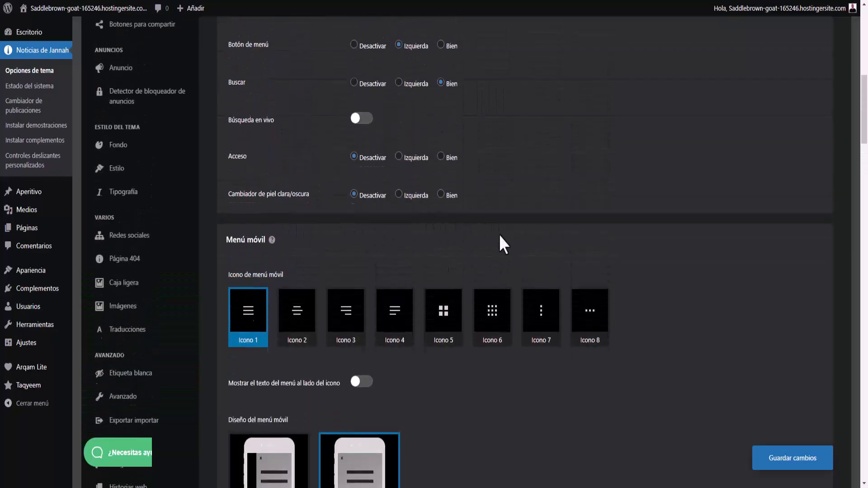
{"action": "scroll", "coordinate": [499, 235], "scroll_direction": "down", "scroll_amount": 2}
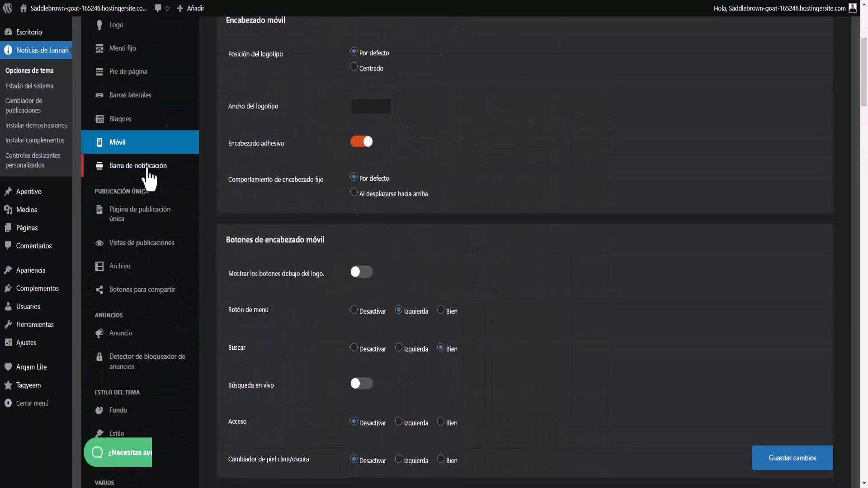
Open the notification bar settings and examine the option that enables a bar above the header.
{"action": "left_click", "coordinate": [129, 167]}
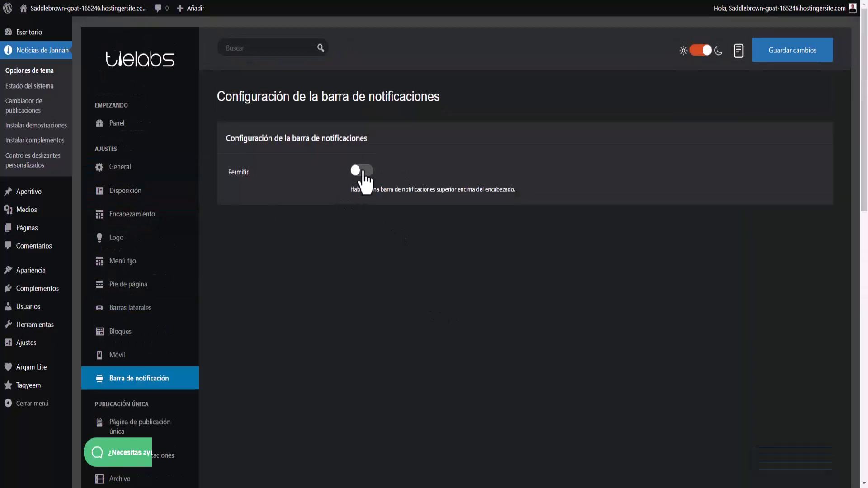
{"action": "scroll", "coordinate": [329, 246], "scroll_direction": "down", "scroll_amount": 3}
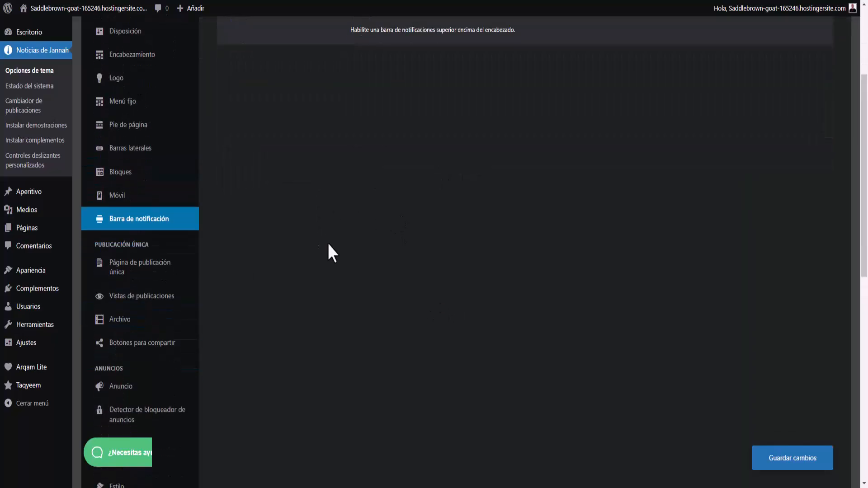
{"action": "scroll", "coordinate": [328, 243], "scroll_direction": "down", "scroll_amount": 1}
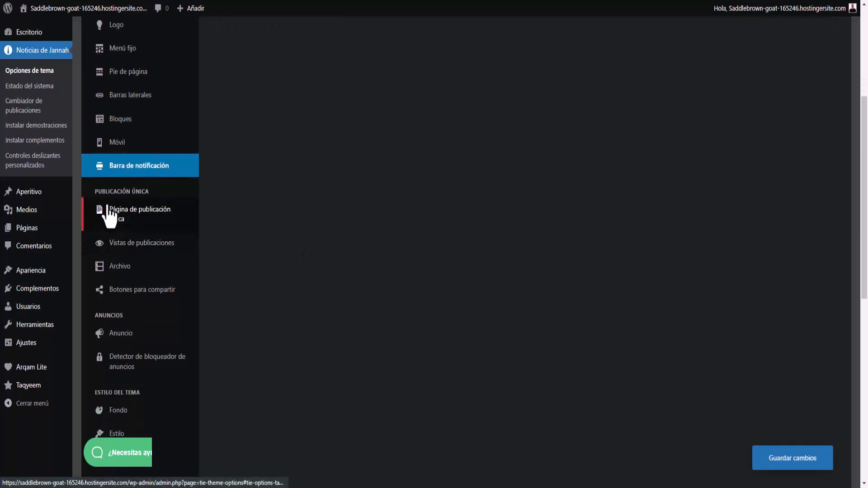
Open the single post page settings and examine the default post layouts, structured data schema types and general post format options.
{"action": "left_click", "coordinate": [135, 221]}
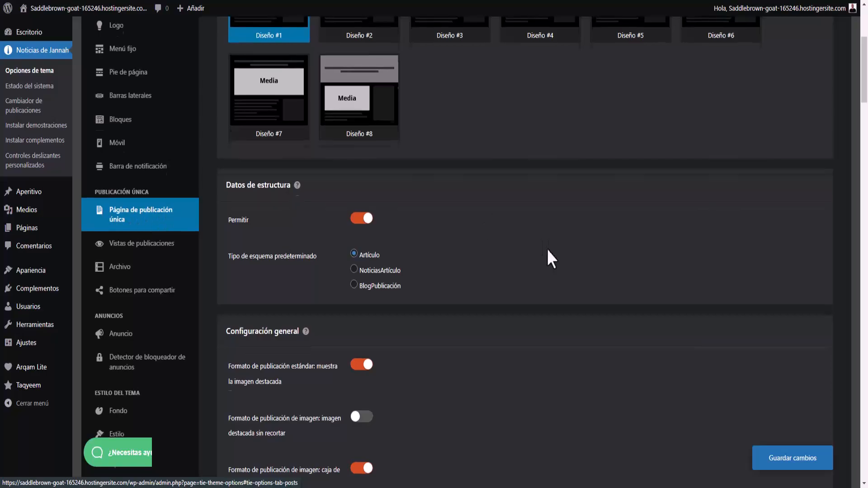
{"action": "scroll", "coordinate": [520, 231], "scroll_direction": "up", "scroll_amount": 3}
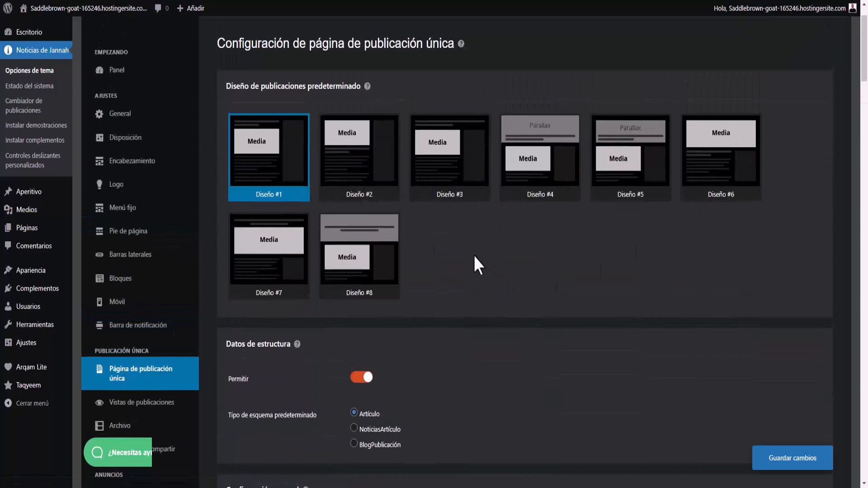
{"action": "scroll", "coordinate": [431, 252], "scroll_direction": "down", "scroll_amount": 7}
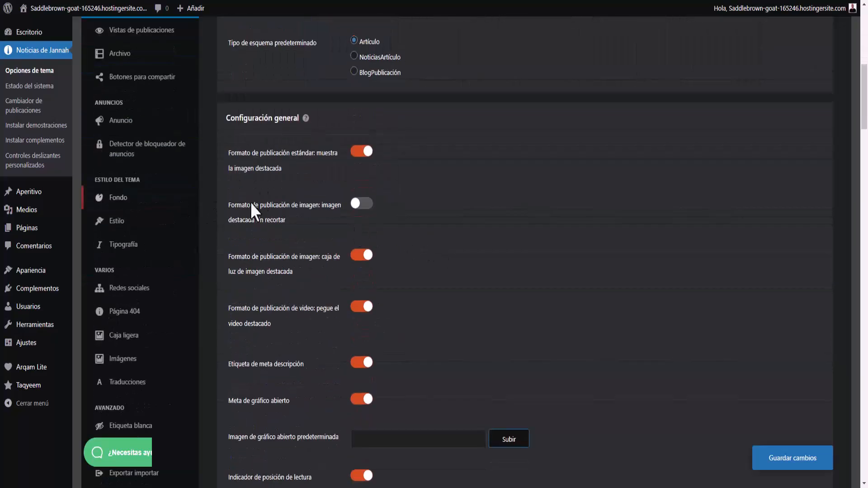
{"action": "scroll", "coordinate": [422, 226], "scroll_direction": "up", "scroll_amount": 3}
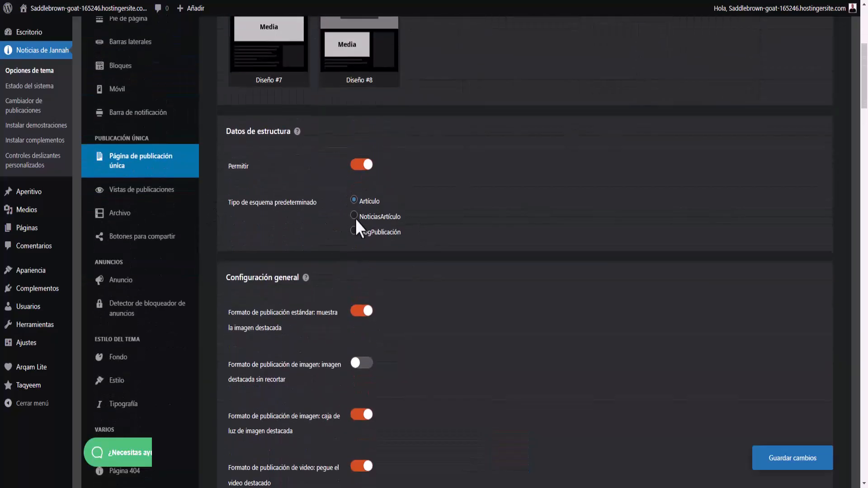
Review the post views settings, and examine the archive's default and category page layouts, excerpt and pagination options.
{"action": "left_click", "coordinate": [130, 198]}
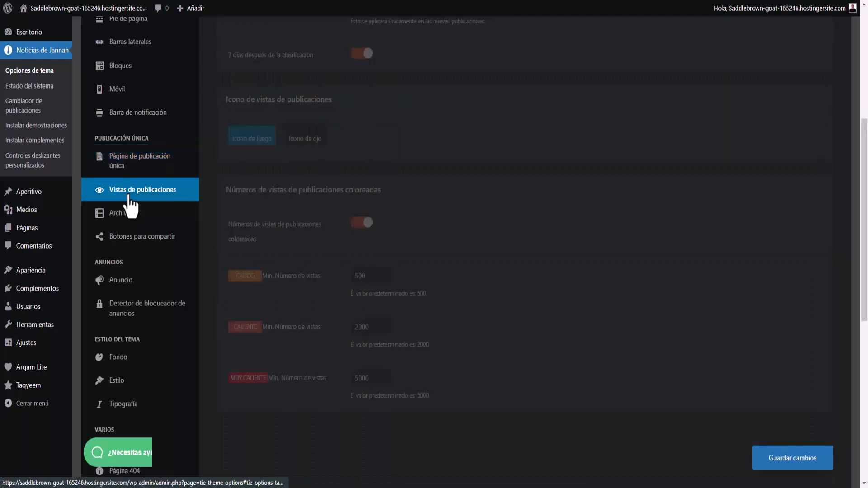
{"action": "left_click", "coordinate": [121, 217]}
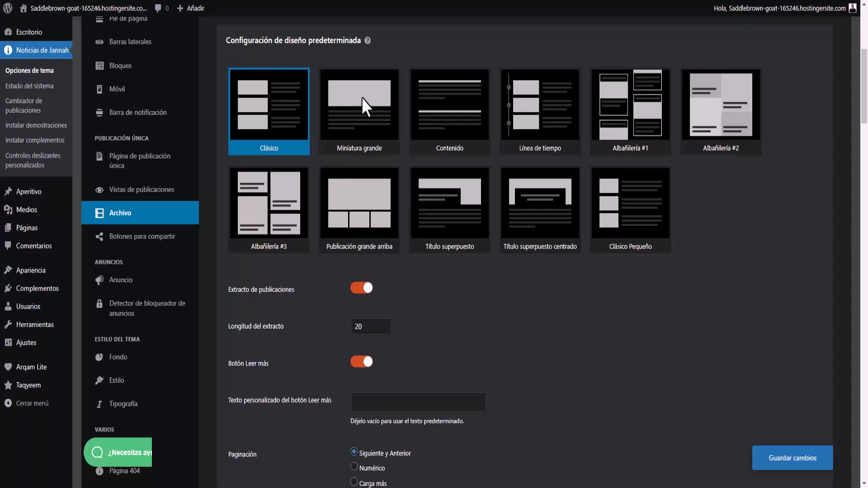
{"action": "scroll", "coordinate": [568, 229], "scroll_direction": "down", "scroll_amount": 10}
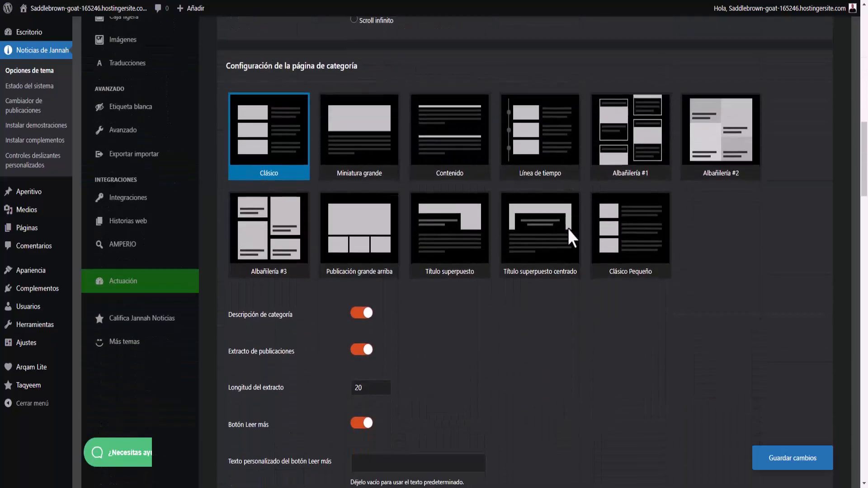
{"action": "scroll", "coordinate": [569, 229], "scroll_direction": "up", "scroll_amount": 8}
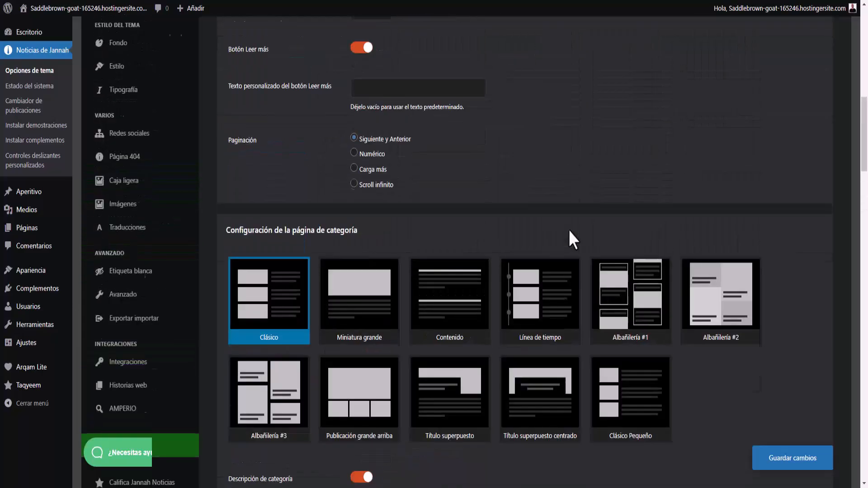
{"action": "scroll", "coordinate": [568, 230], "scroll_direction": "up", "scroll_amount": 2}
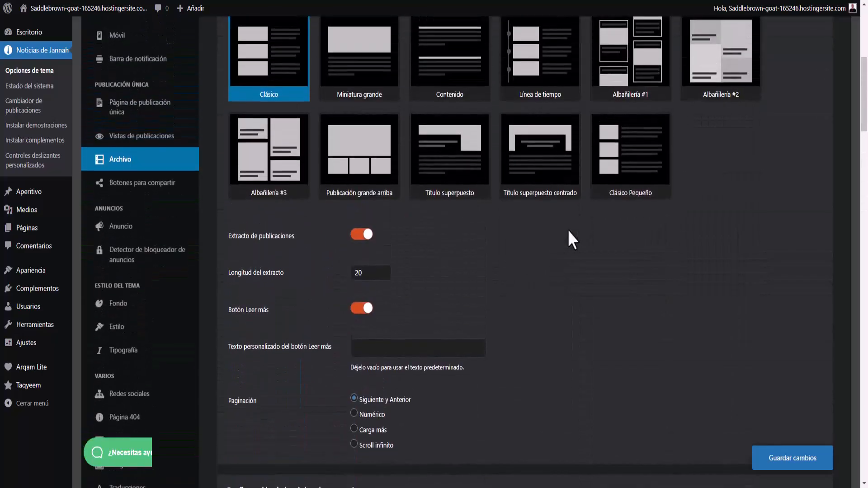
Open the share button settings and examine the button position, button styles, social network toggles and below-post sharing options.
{"action": "left_click", "coordinate": [141, 190]}
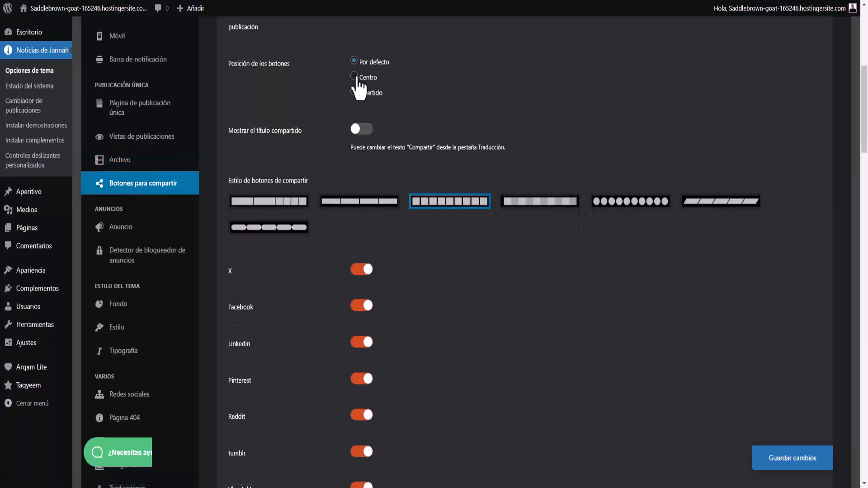
{"action": "scroll", "coordinate": [431, 224], "scroll_direction": "down", "scroll_amount": 3}
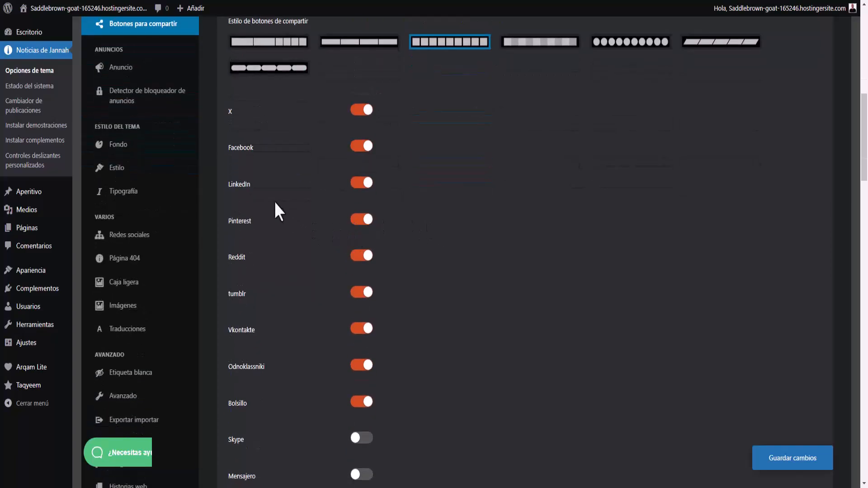
{"action": "scroll", "coordinate": [225, 170], "scroll_direction": "down", "scroll_amount": 5}
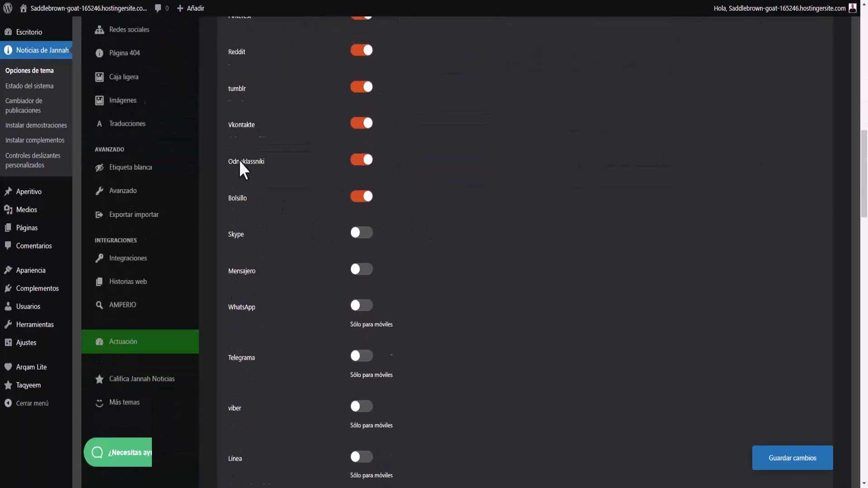
{"action": "scroll", "coordinate": [242, 171], "scroll_direction": "down", "scroll_amount": 5}
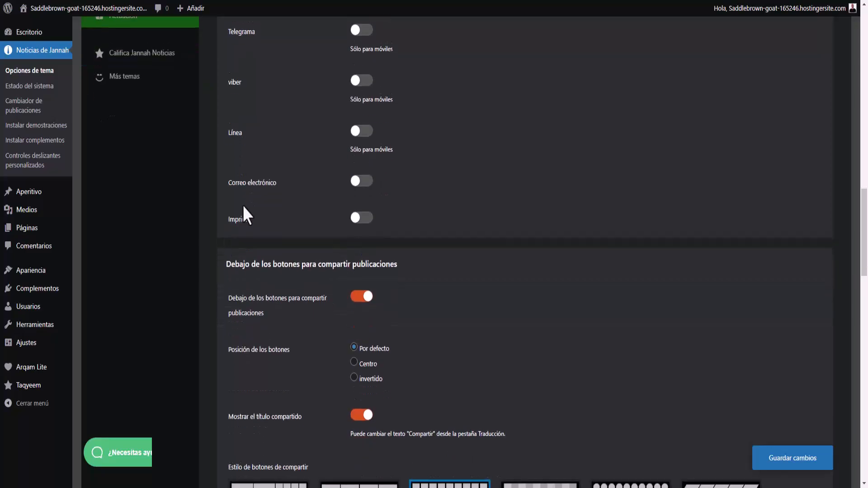
{"action": "scroll", "coordinate": [246, 215], "scroll_direction": "up", "scroll_amount": 6}
{"action": "scroll", "coordinate": [244, 206], "scroll_direction": "up", "scroll_amount": 5}
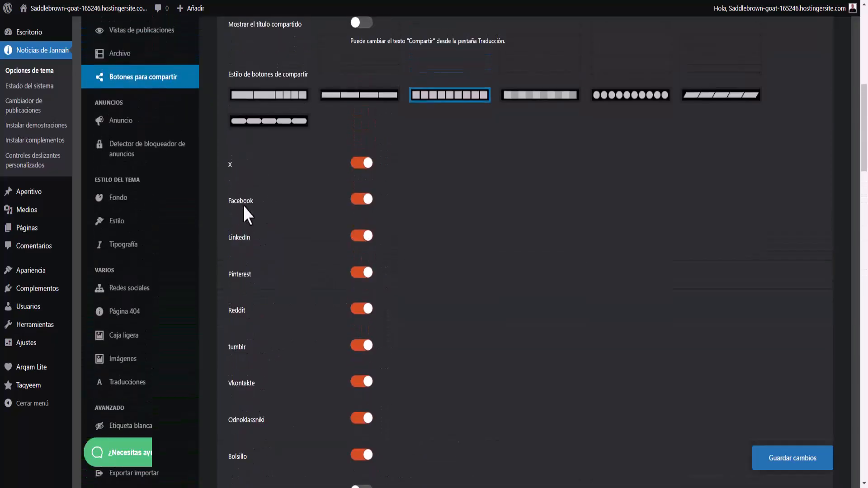
{"action": "scroll", "coordinate": [243, 206], "scroll_direction": "up", "scroll_amount": 1}
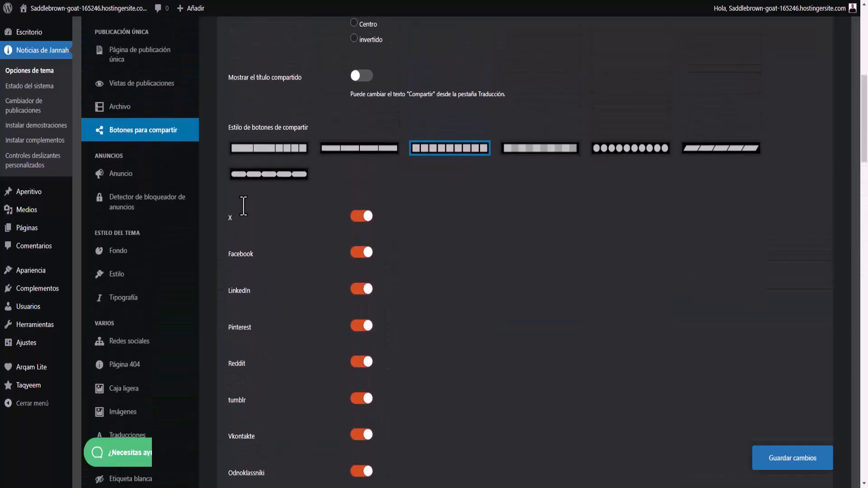
Open the advertisement settings and examine the header ad's title, image size, image URL, link and custom code options.
{"action": "left_click", "coordinate": [122, 176]}
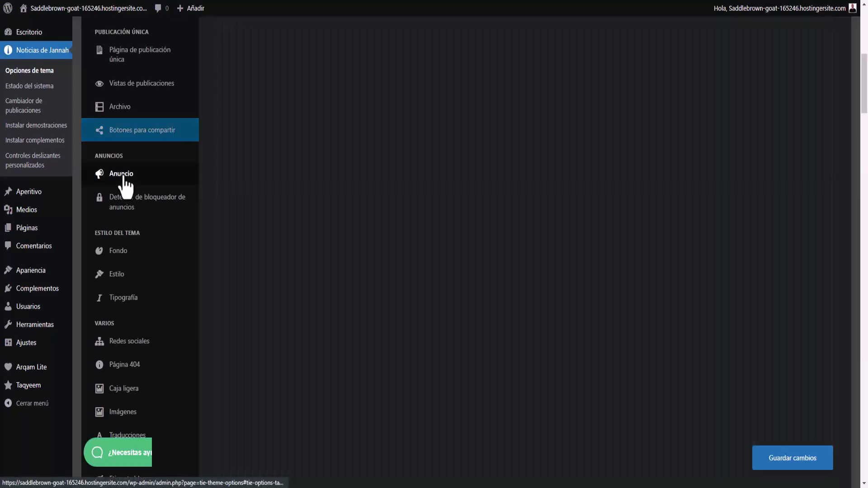
{"action": "scroll", "coordinate": [343, 186], "scroll_direction": "down", "scroll_amount": 4}
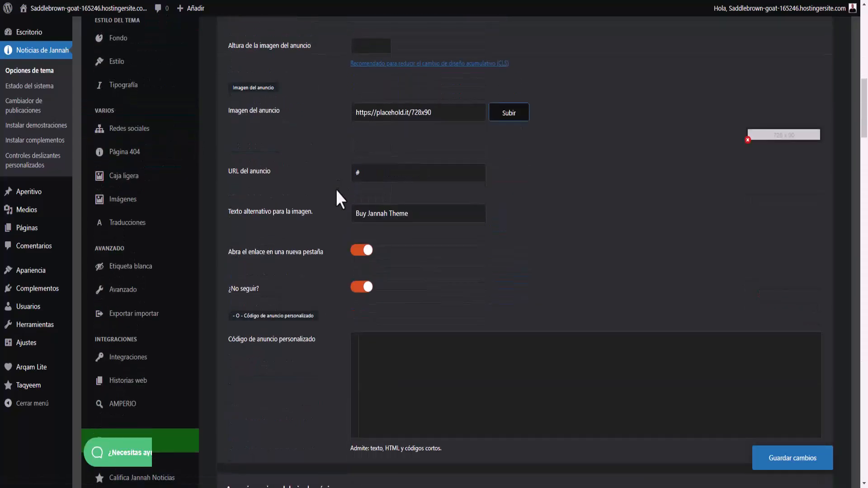
{"action": "scroll", "coordinate": [335, 189], "scroll_direction": "up", "scroll_amount": 4}
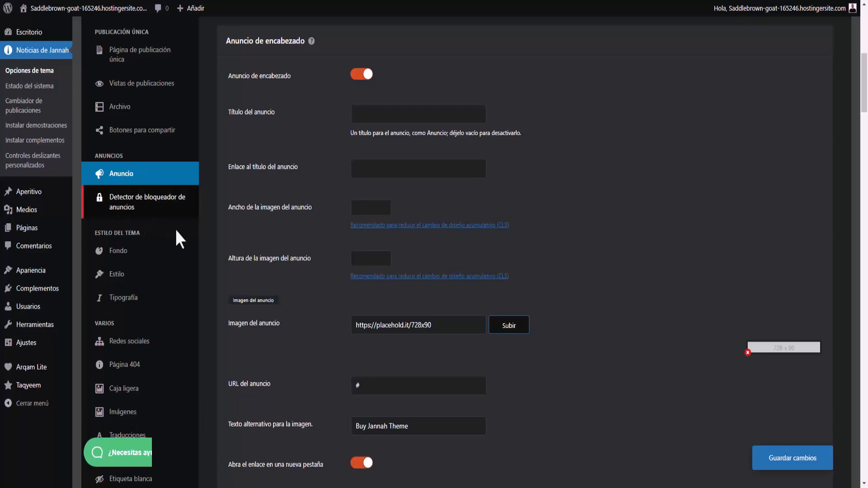
{"action": "scroll", "coordinate": [322, 281], "scroll_direction": "up", "scroll_amount": 1}
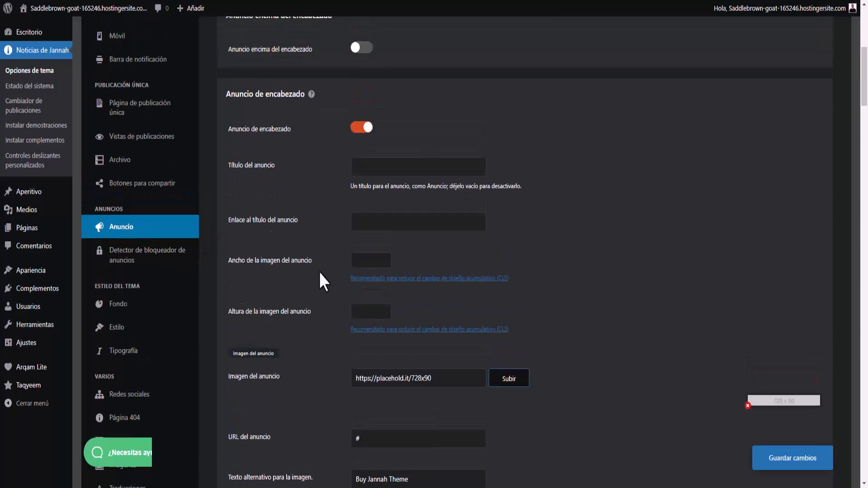
{"action": "scroll", "coordinate": [322, 281], "scroll_direction": "down", "scroll_amount": 1}
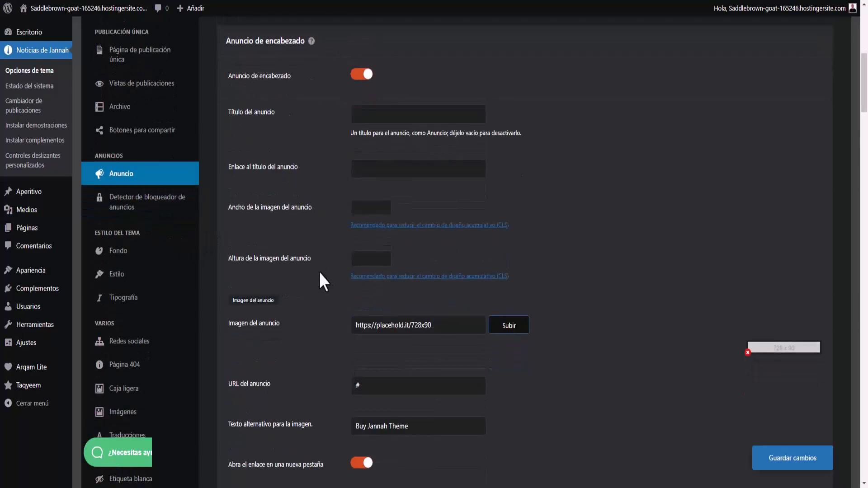
Review the theme's background settings, and examine the styling options for colours, sidebar skin, buttons and links.
{"action": "left_click", "coordinate": [121, 260]}
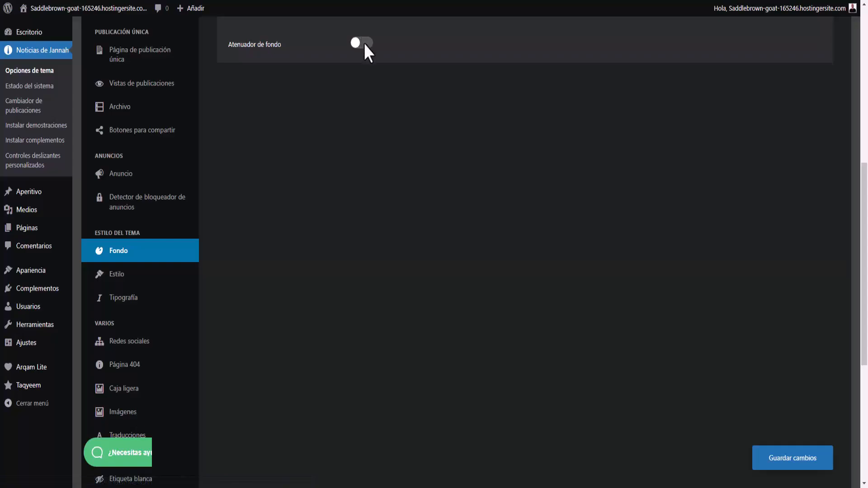
{"action": "left_click", "coordinate": [170, 275]}
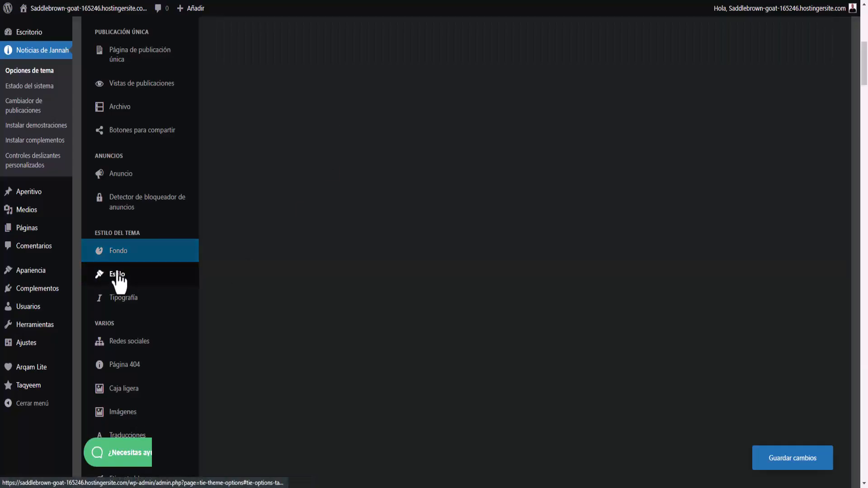
{"action": "scroll", "coordinate": [460, 190], "scroll_direction": "down", "scroll_amount": 5}
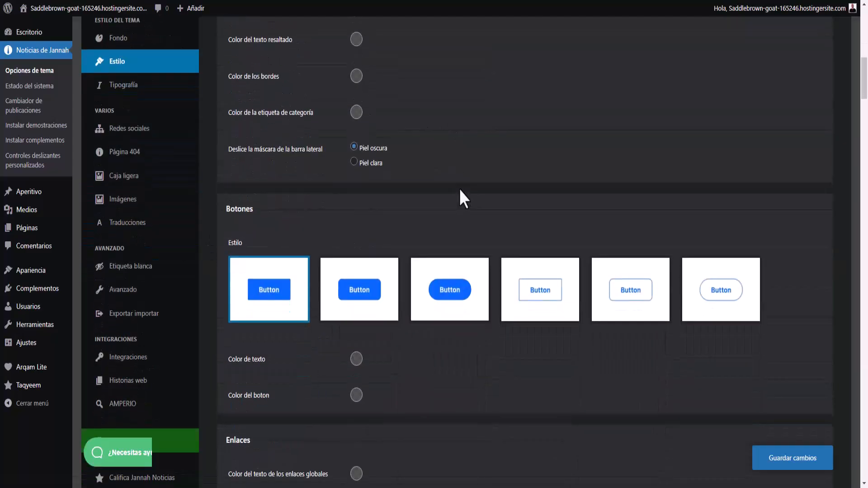
{"action": "scroll", "coordinate": [460, 190], "scroll_direction": "down", "scroll_amount": 1}
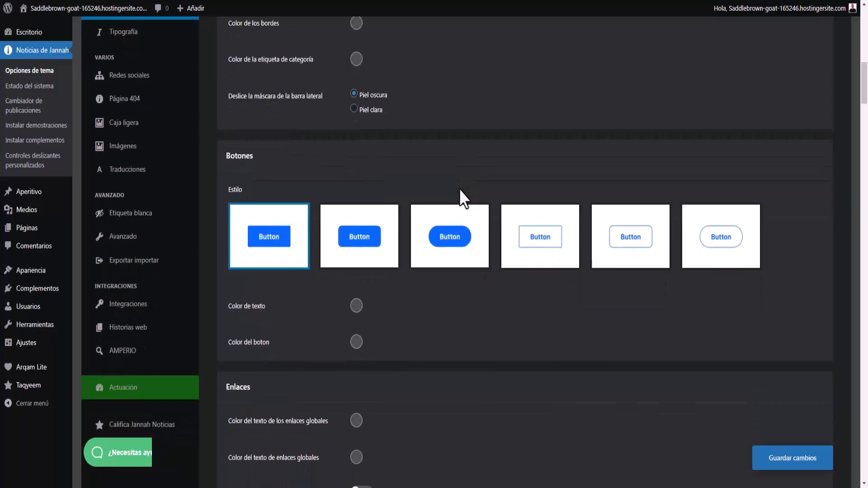
Examine the button styles and the colour options for buttons and links, and open the typography settings.
{"action": "scroll", "coordinate": [459, 190], "scroll_direction": "down", "scroll_amount": 1}
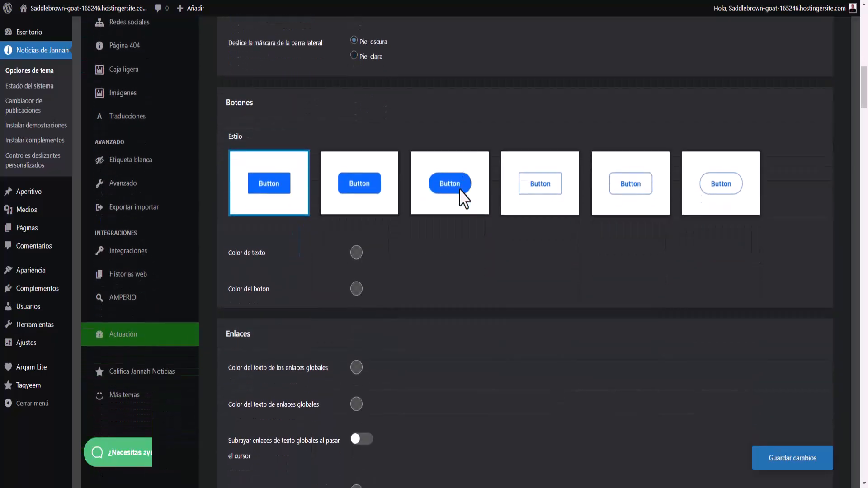
{"action": "scroll", "coordinate": [459, 190], "scroll_direction": "down", "scroll_amount": 3}
{"action": "scroll", "coordinate": [459, 194], "scroll_direction": "up", "scroll_amount": 6}
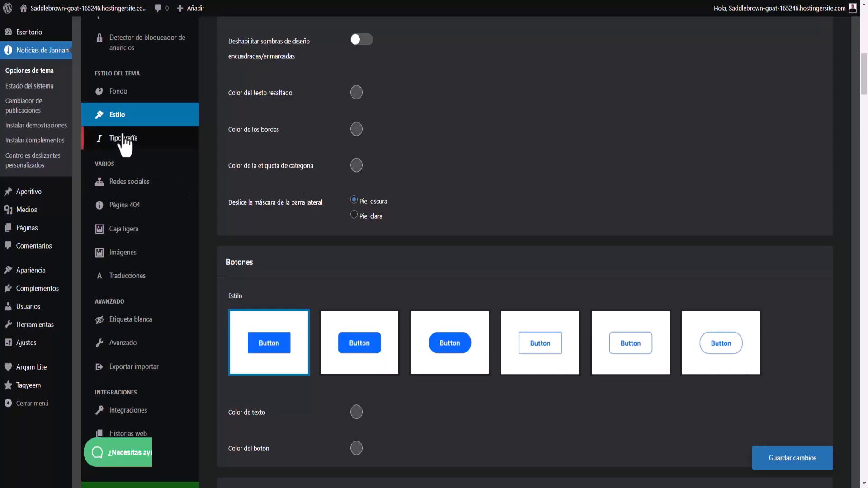
{"action": "left_click", "coordinate": [123, 138]}
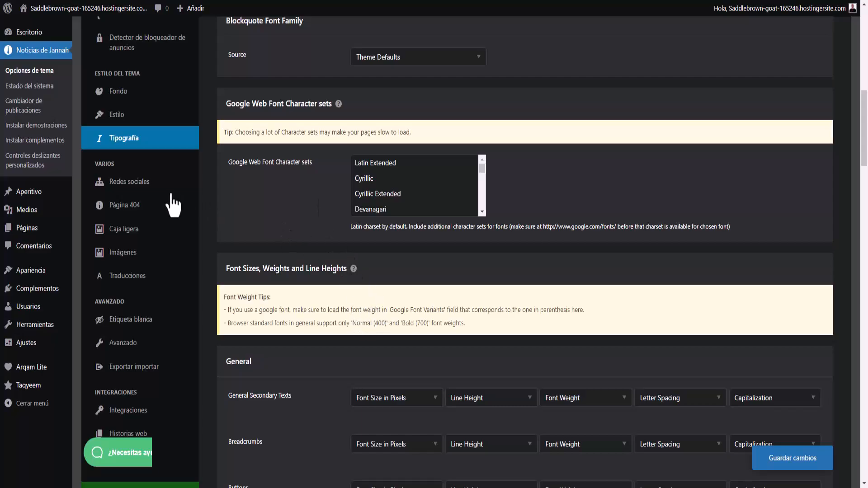
Open the social networks settings and examine the RSS switch and the profile link fields from Facebook through SoundCloud.
{"action": "left_click", "coordinate": [138, 182]}
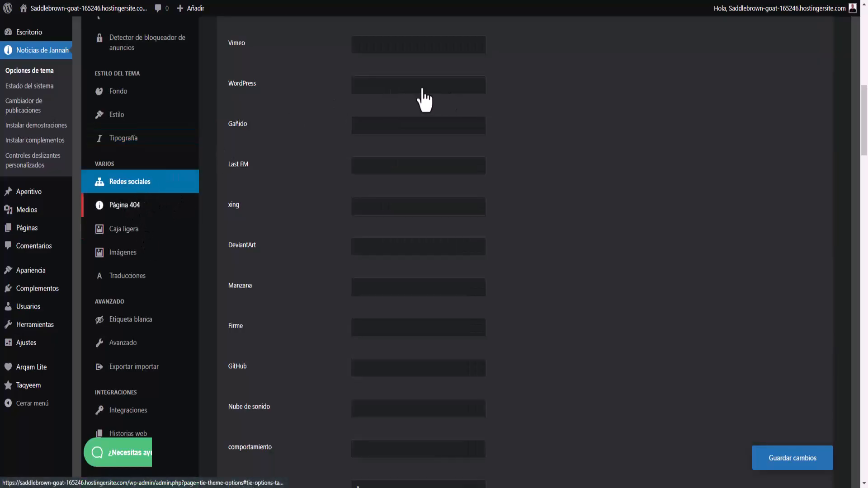
{"action": "scroll", "coordinate": [485, 209], "scroll_direction": "up", "scroll_amount": 9}
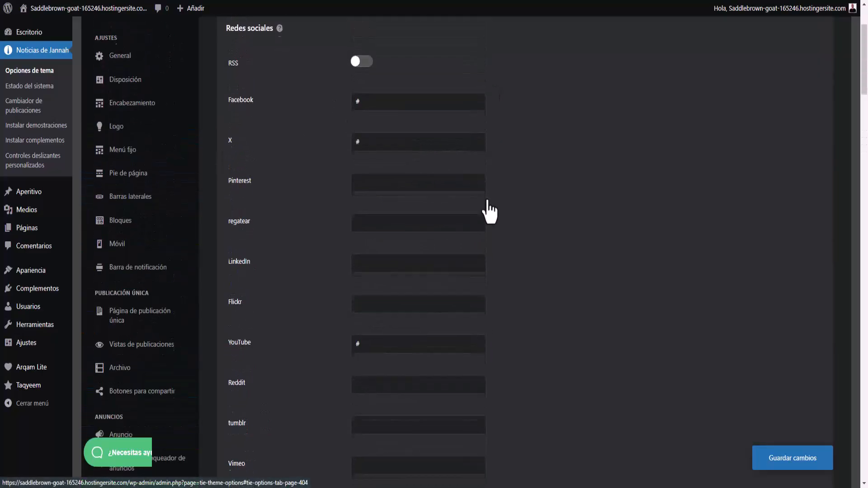
{"action": "scroll", "coordinate": [488, 211], "scroll_direction": "up", "scroll_amount": 3}
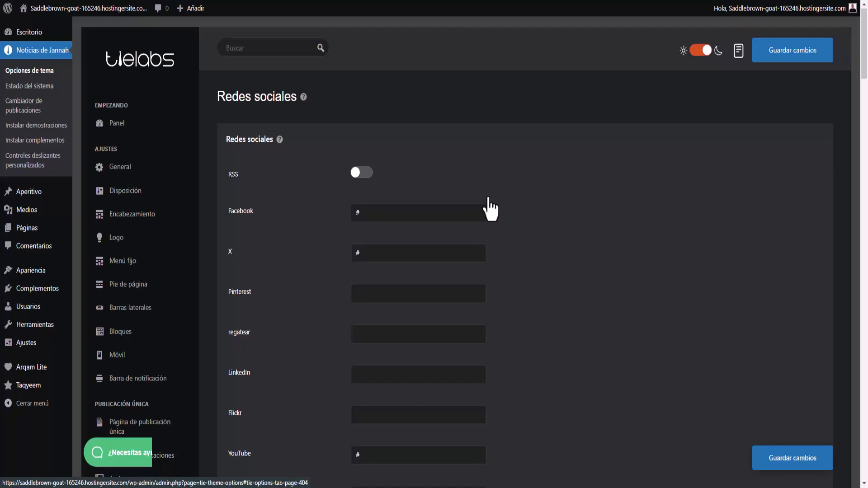
{"action": "scroll", "coordinate": [488, 206], "scroll_direction": "down", "scroll_amount": 8}
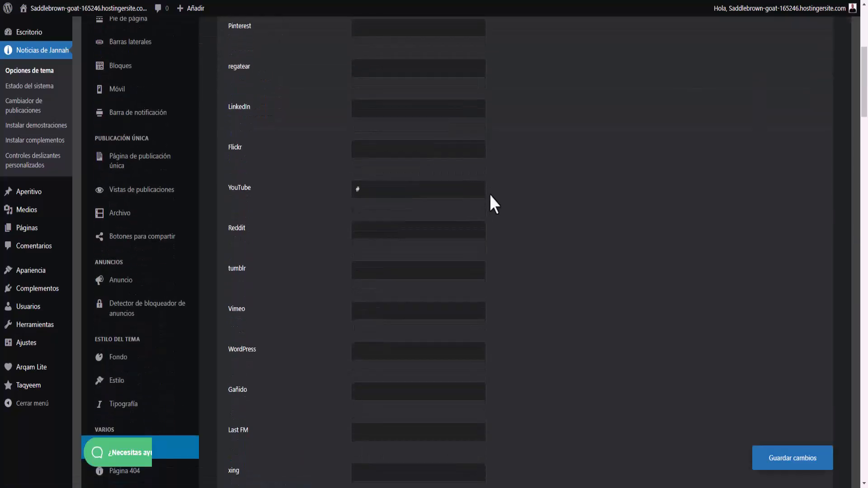
{"action": "scroll", "coordinate": [490, 205], "scroll_direction": "down", "scroll_amount": 2}
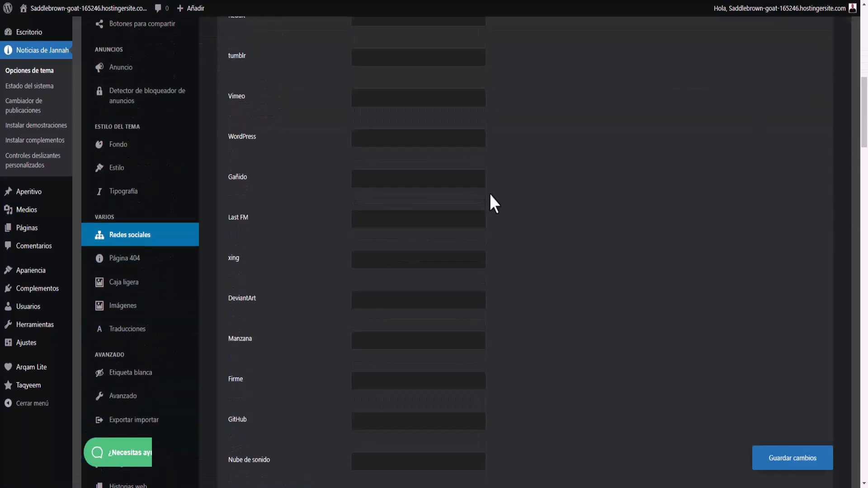
Review the 404 page settings, and examine the lightbox options for galleries, skin, thumbnail position and arrows.
{"action": "left_click", "coordinate": [128, 263]}
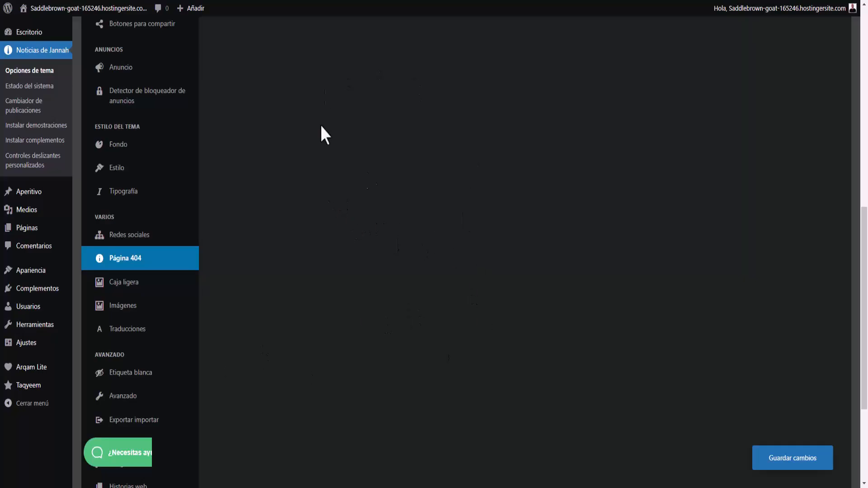
{"action": "left_click", "coordinate": [128, 290]}
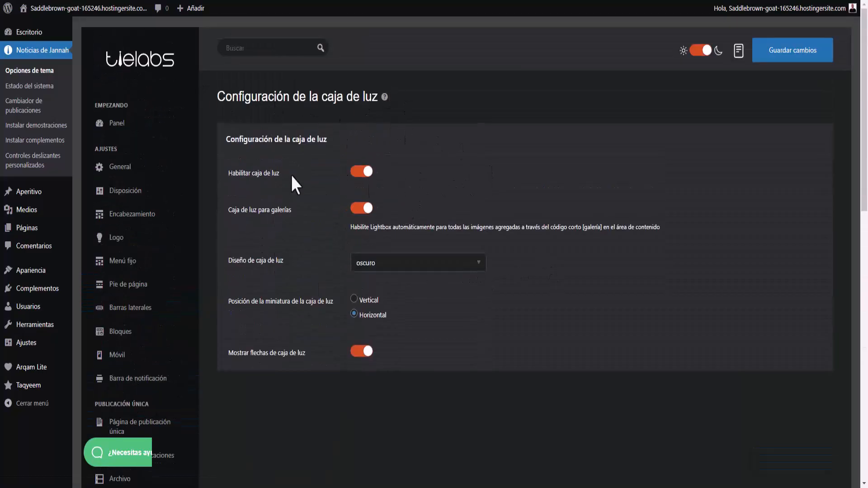
{"action": "scroll", "coordinate": [332, 248], "scroll_direction": "down", "scroll_amount": 10}
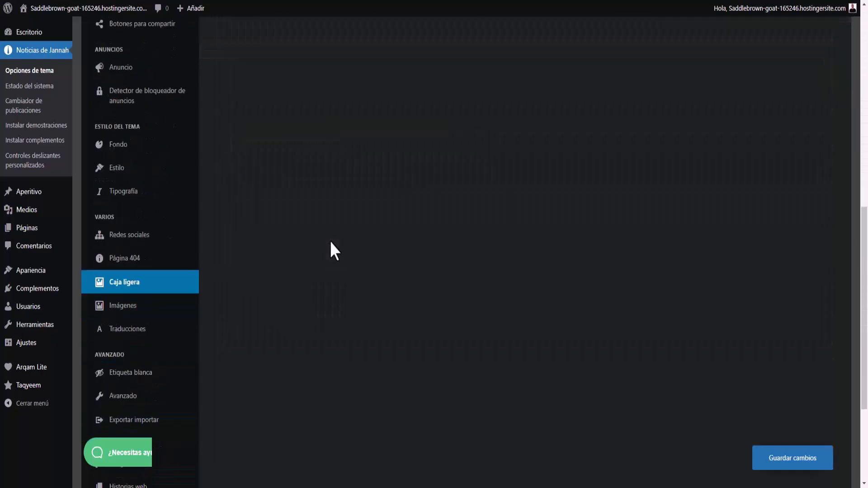
Open the image settings and examine the GIF featured image, default featured image and image size options.
{"action": "left_click", "coordinate": [102, 200]}
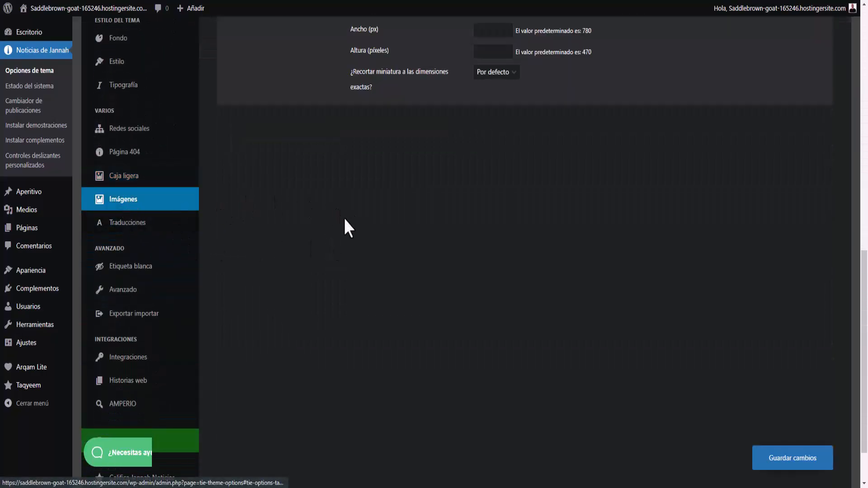
{"action": "scroll", "coordinate": [303, 217], "scroll_direction": "up", "scroll_amount": 10}
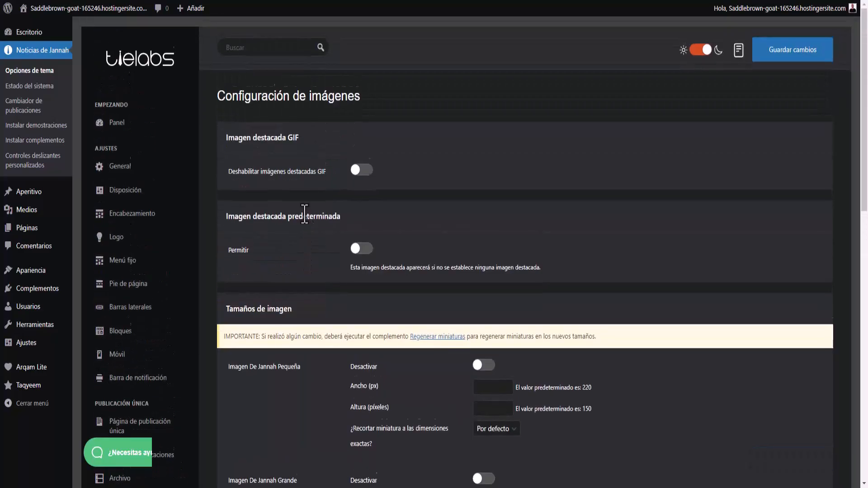
{"action": "scroll", "coordinate": [305, 217], "scroll_direction": "down", "scroll_amount": 10}
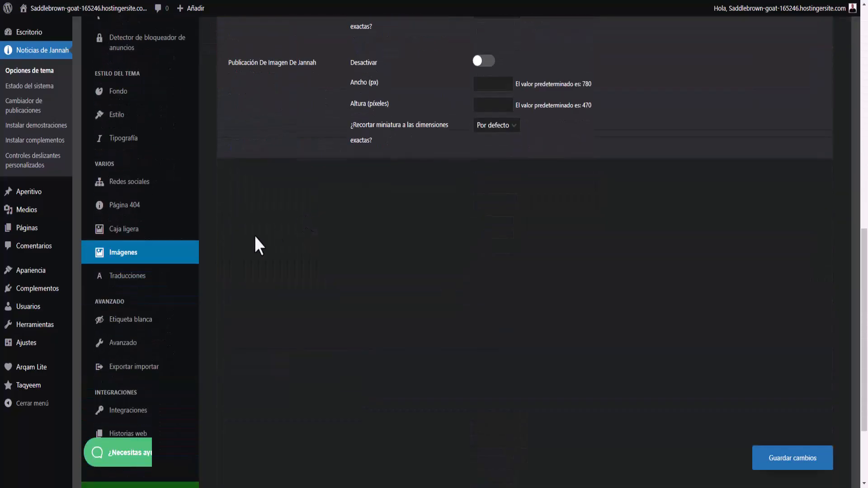
Open the translation settings and examine the text fields for the general, search and single post page sections.
{"action": "left_click", "coordinate": [129, 280]}
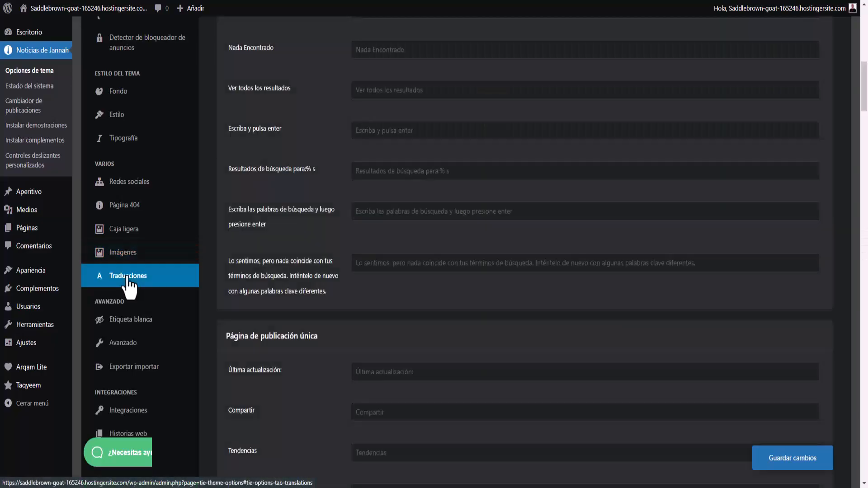
{"action": "scroll", "coordinate": [333, 200], "scroll_direction": "up", "scroll_amount": 8}
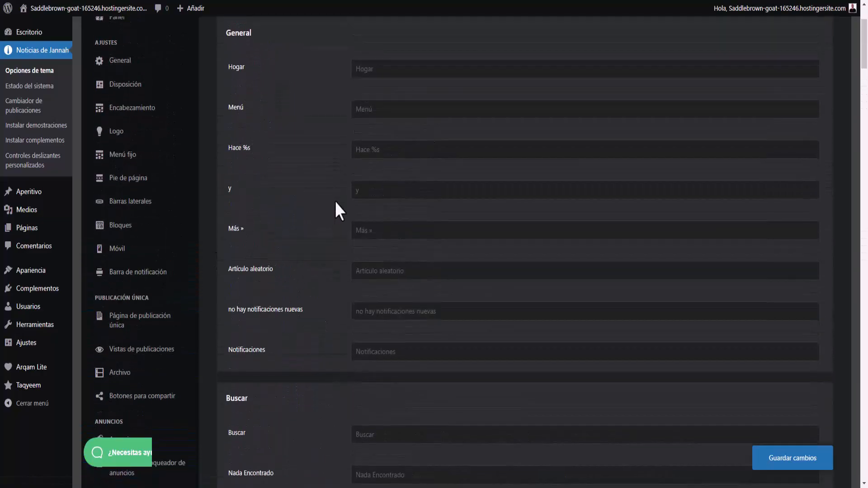
{"action": "scroll", "coordinate": [336, 203], "scroll_direction": "up", "scroll_amount": 2}
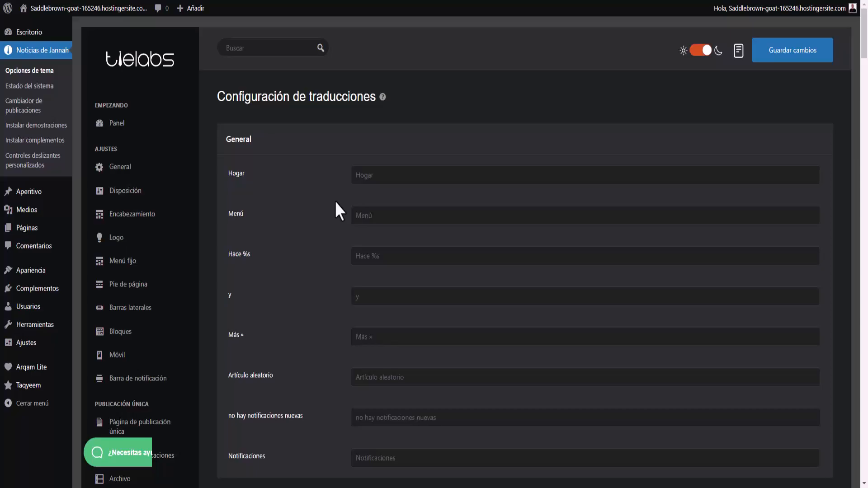
{"action": "scroll", "coordinate": [335, 200], "scroll_direction": "down", "scroll_amount": 15}
{"action": "scroll", "coordinate": [335, 202], "scroll_direction": "down", "scroll_amount": 3}
{"action": "scroll", "coordinate": [325, 217], "scroll_direction": "up", "scroll_amount": 5}
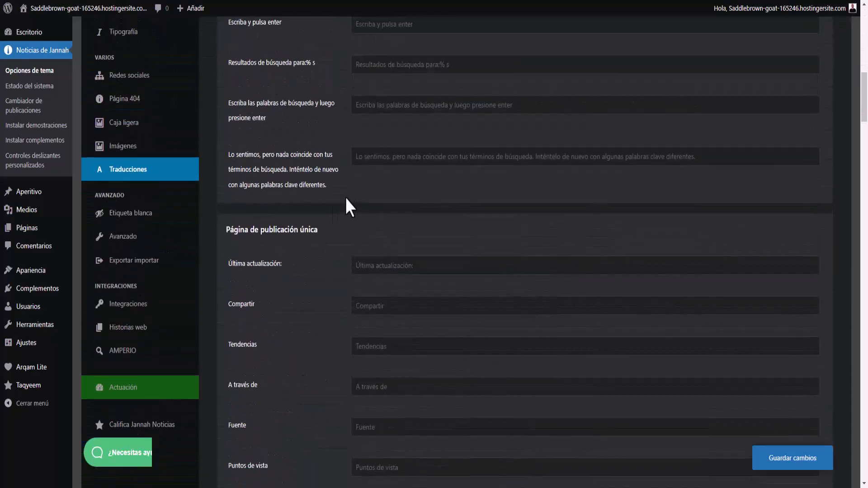
Review the white label, advanced and export/import settings of the theme.
{"action": "left_click", "coordinate": [129, 222]}
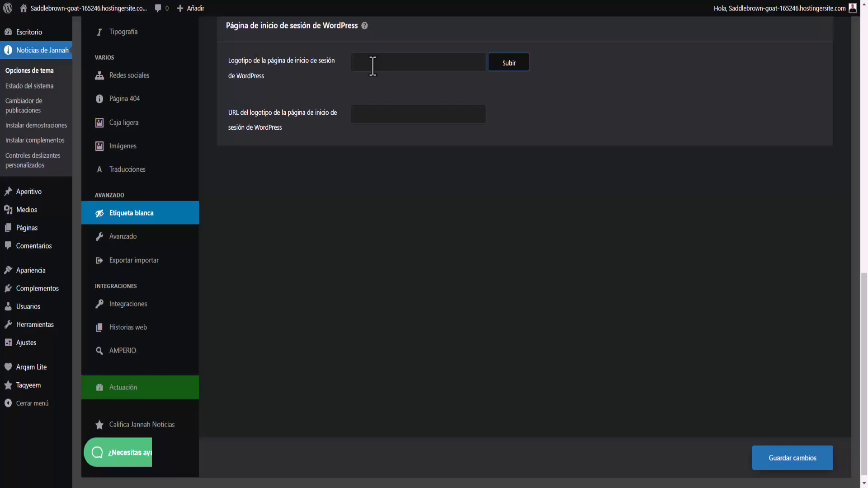
{"action": "left_click", "coordinate": [120, 240]}
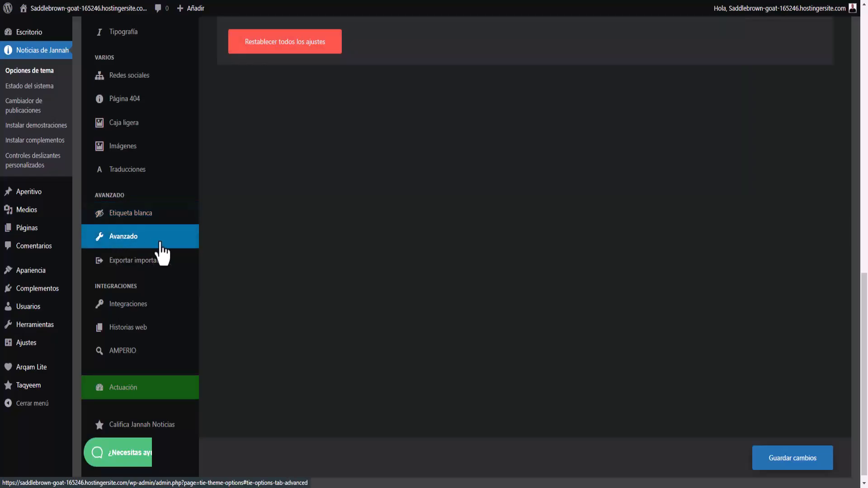
{"action": "left_click", "coordinate": [137, 267]}
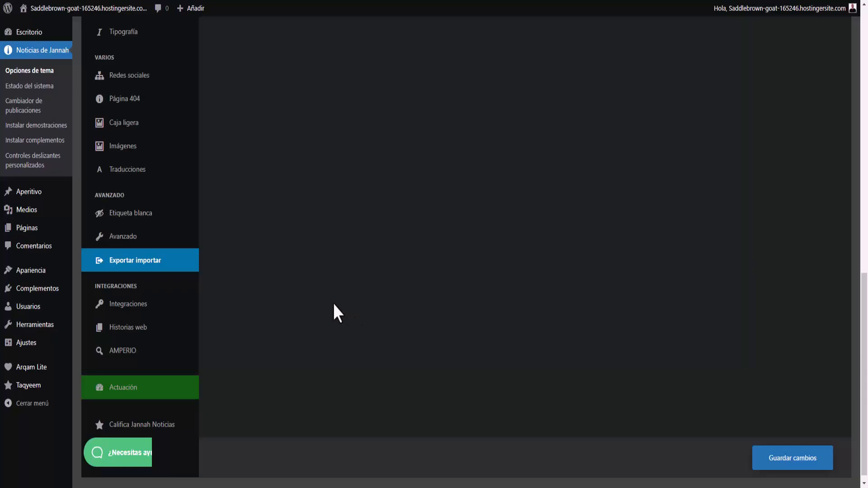
Open the integrations settings and examine the Instagram, Google Maps, YouTube, weather, Facebook and Google search connection fields.
{"action": "left_click", "coordinate": [144, 314]}
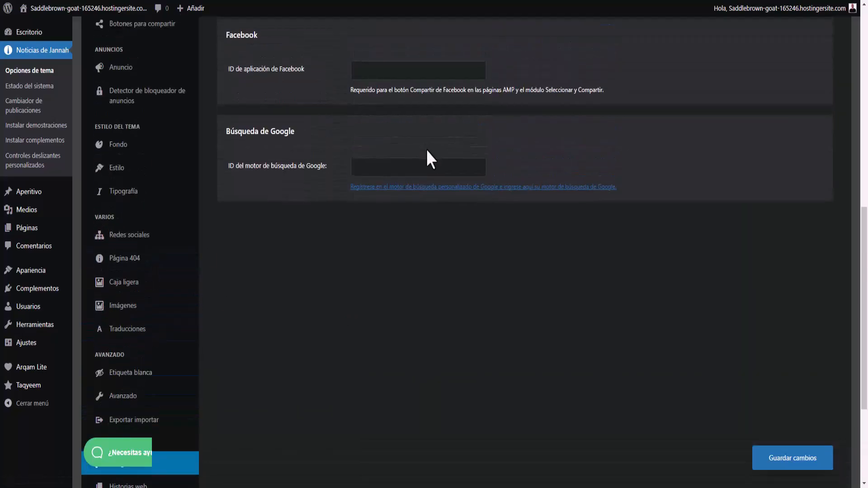
{"action": "scroll", "coordinate": [426, 150], "scroll_direction": "up", "scroll_amount": 1}
{"action": "scroll", "coordinate": [425, 224], "scroll_direction": "up", "scroll_amount": 8}
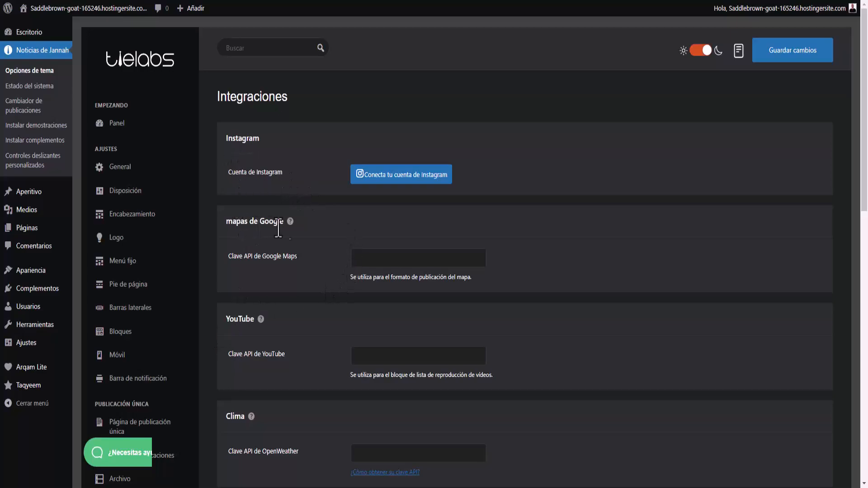
{"action": "scroll", "coordinate": [335, 258], "scroll_direction": "down", "scroll_amount": 2}
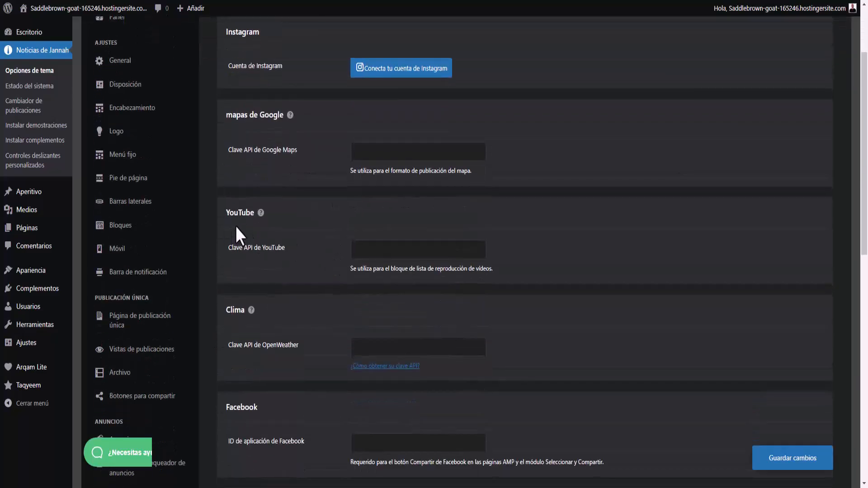
{"action": "scroll", "coordinate": [298, 272], "scroll_direction": "down", "scroll_amount": 2}
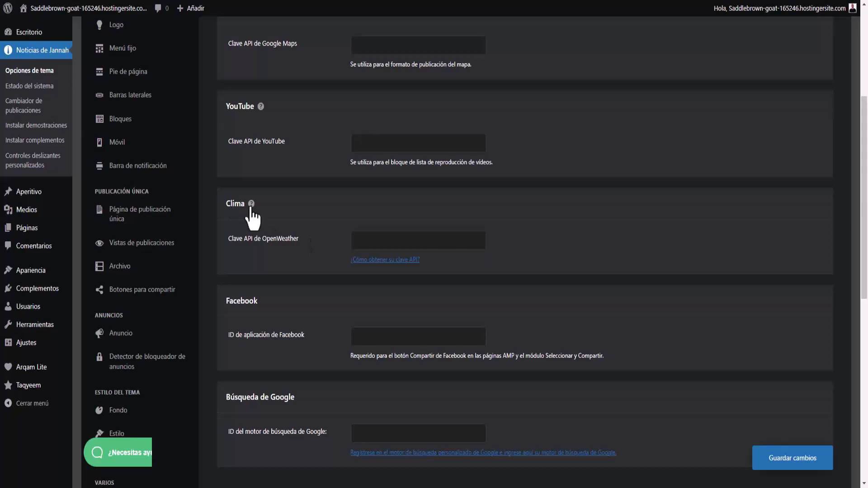
{"action": "scroll", "coordinate": [319, 262], "scroll_direction": "down", "scroll_amount": 3}
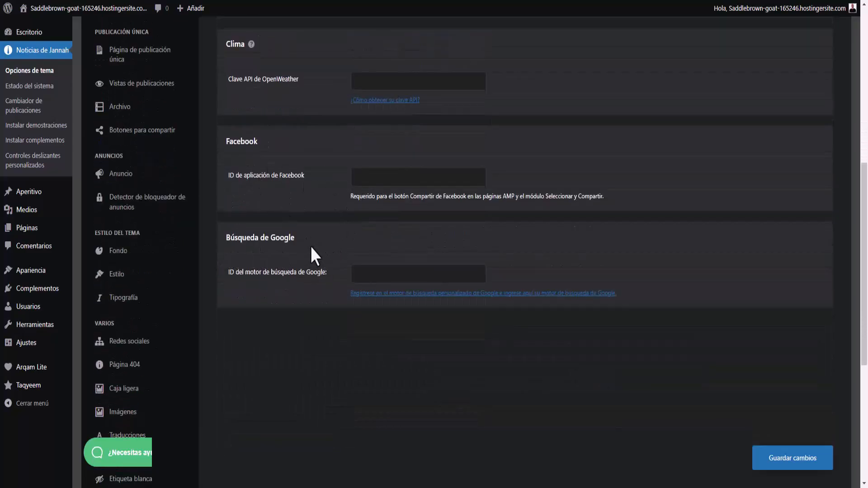
{"action": "scroll", "coordinate": [312, 247], "scroll_direction": "down", "scroll_amount": 2}
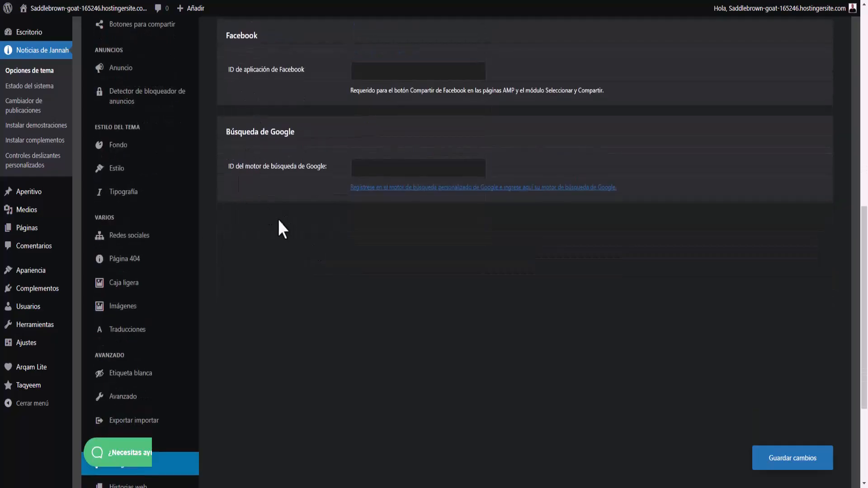
{"action": "scroll", "coordinate": [279, 220], "scroll_direction": "up", "scroll_amount": 10}
{"action": "scroll", "coordinate": [277, 236], "scroll_direction": "down", "scroll_amount": 5}
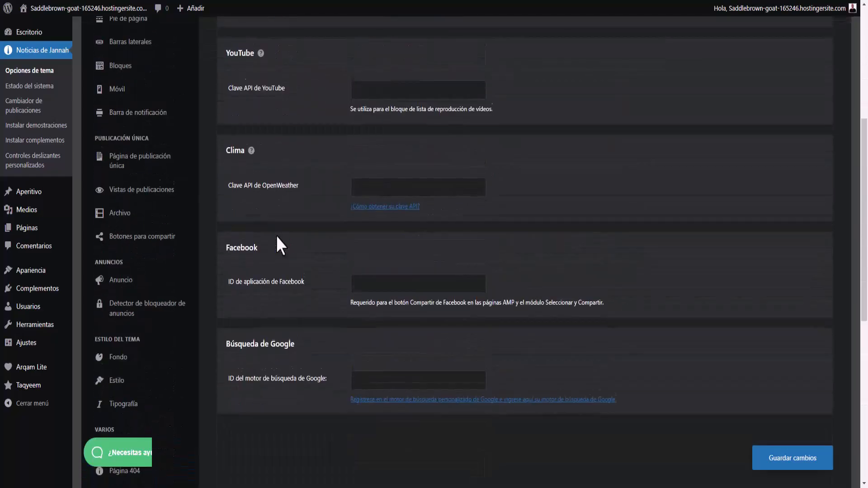
{"action": "scroll", "coordinate": [277, 236], "scroll_direction": "down", "scroll_amount": 7}
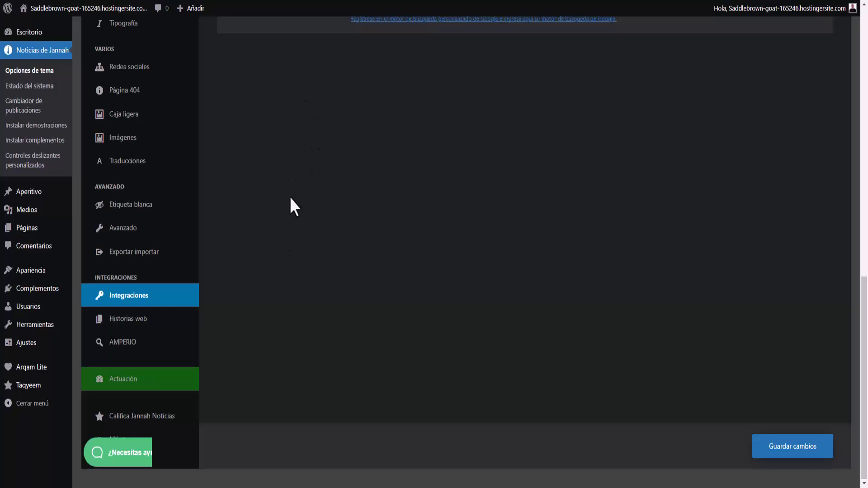
Open the web stories settings and check their plugin requirement.
{"action": "left_click", "coordinate": [123, 326]}
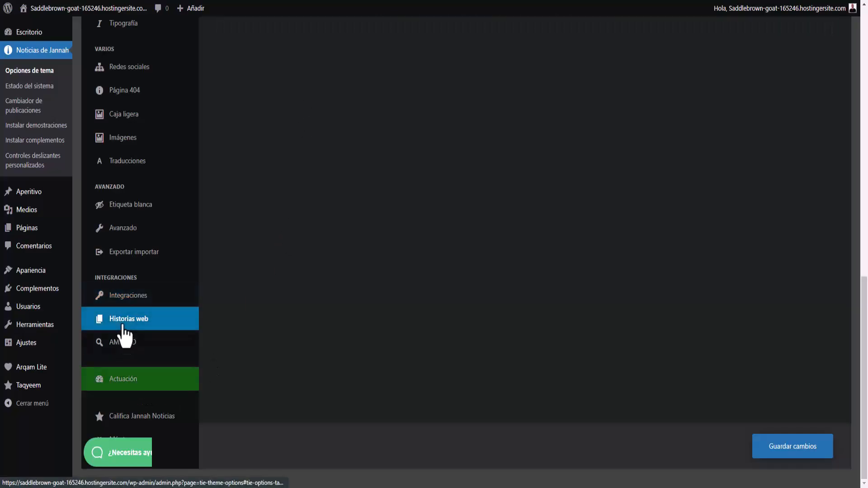
{"action": "scroll", "coordinate": [400, 251], "scroll_direction": "up", "scroll_amount": 15}
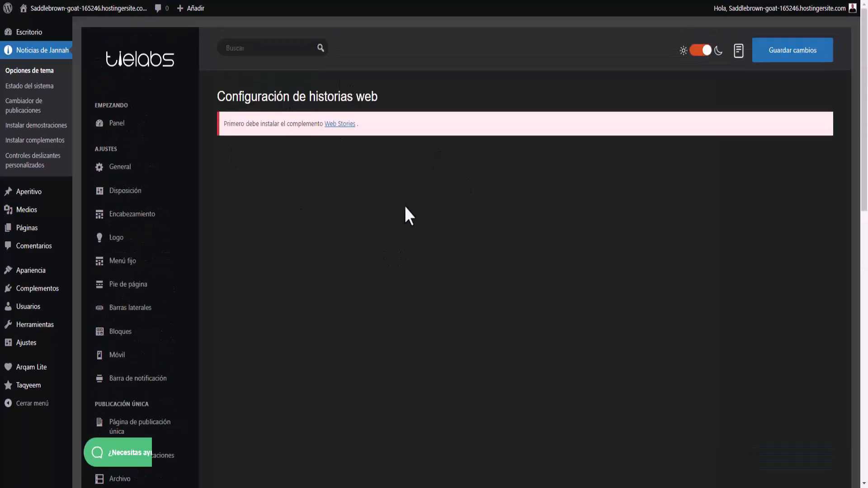
{"action": "scroll", "coordinate": [326, 289], "scroll_direction": "down", "scroll_amount": 12}
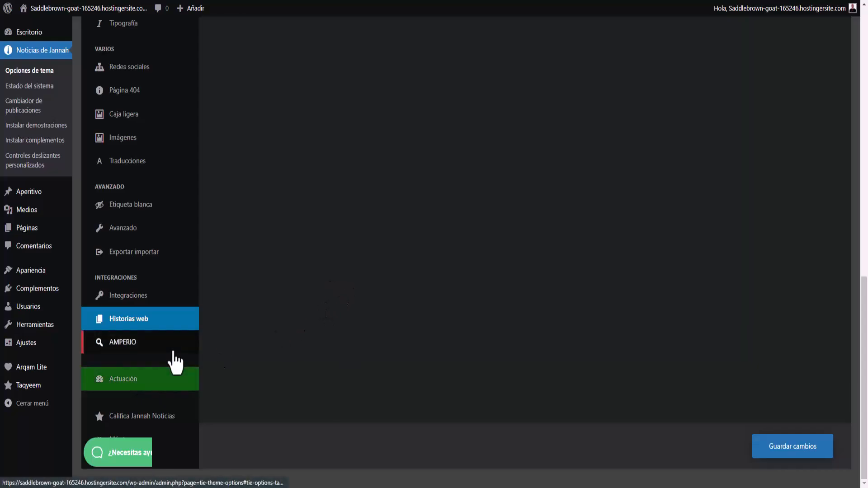
Review the accelerated mobile pages (AMP) settings, and open the theme's help knowledge base.
{"action": "left_click", "coordinate": [118, 347]}
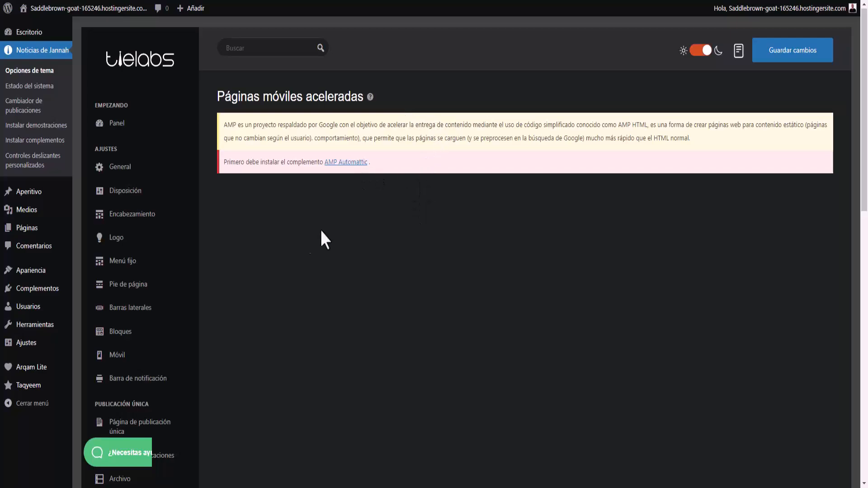
{"action": "scroll", "coordinate": [363, 220], "scroll_direction": "down", "scroll_amount": 15}
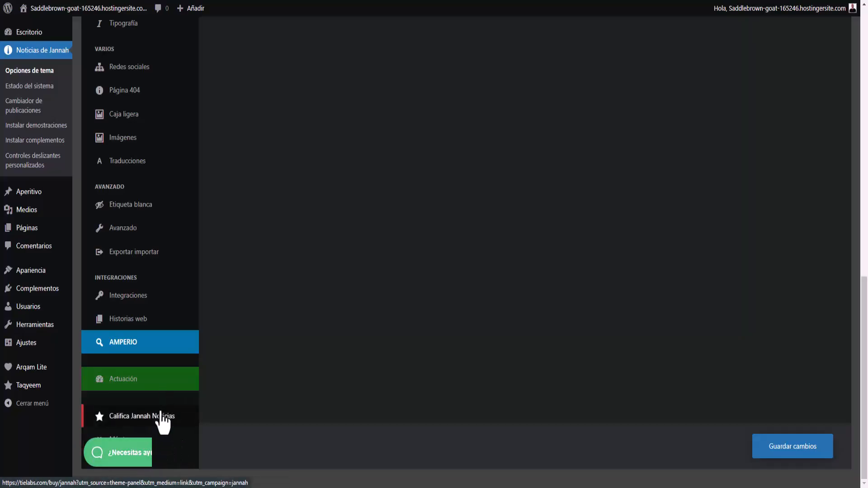
{"action": "left_click", "coordinate": [123, 453]}
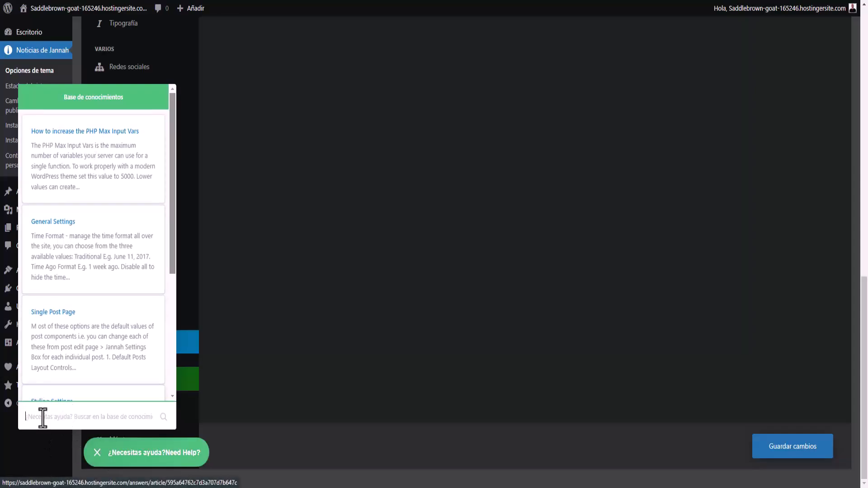
Browse the suggested articles in the theme's help knowledge base, and close the help window.
{"action": "scroll", "coordinate": [70, 289], "scroll_direction": "down", "scroll_amount": 1}
{"action": "scroll", "coordinate": [70, 289], "scroll_direction": "down", "scroll_amount": 4}
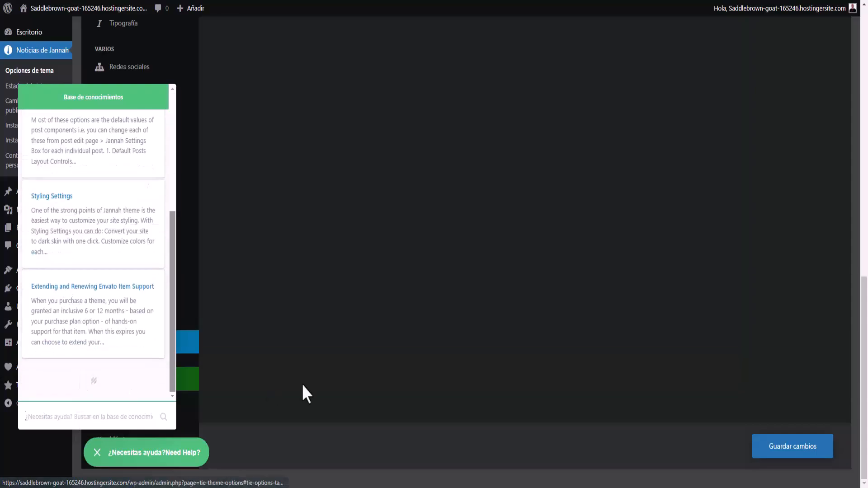
{"action": "left_click", "coordinate": [98, 454]}
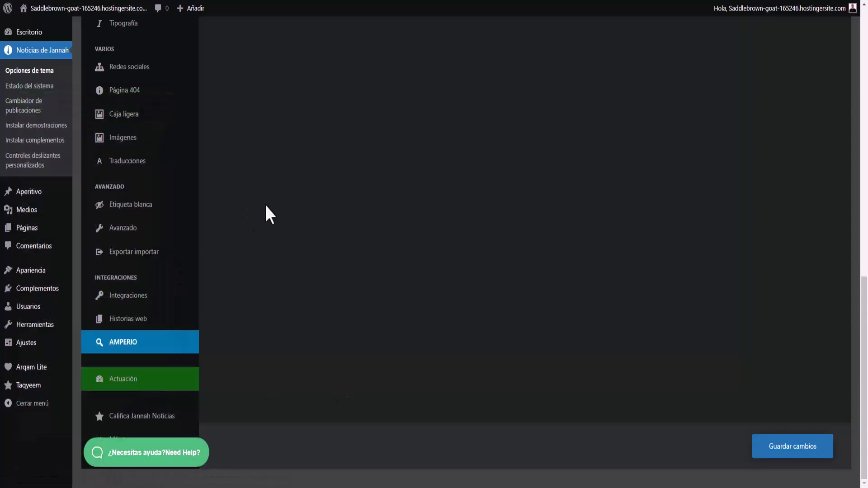
{"action": "scroll", "coordinate": [201, 267], "scroll_direction": "up", "scroll_amount": 15}
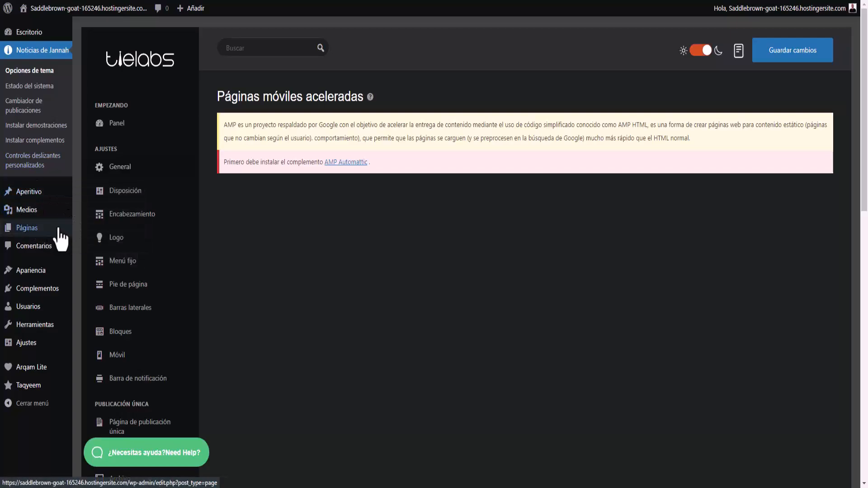
Open the list of all posts and look through the imported demo entries with their categories and tags.
{"action": "left_click", "coordinate": [28, 197]}
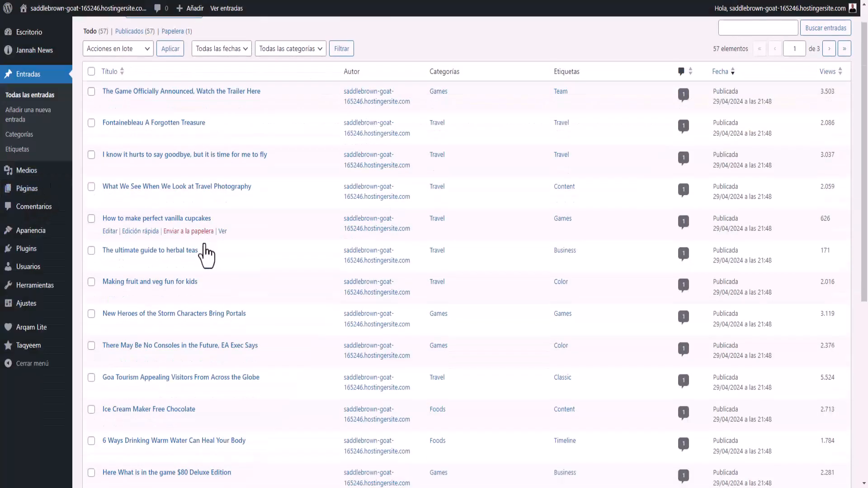
{"action": "scroll", "coordinate": [207, 248], "scroll_direction": "down", "scroll_amount": 10}
{"action": "scroll", "coordinate": [207, 254], "scroll_direction": "up", "scroll_amount": 10}
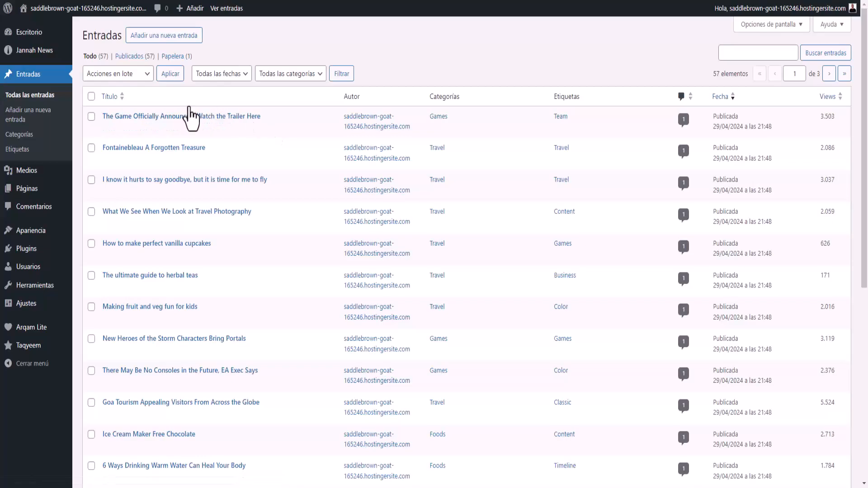
Open the post categories and review the imported categories, their subcategories and the fields for adding a new one.
{"action": "left_click", "coordinate": [20, 134]}
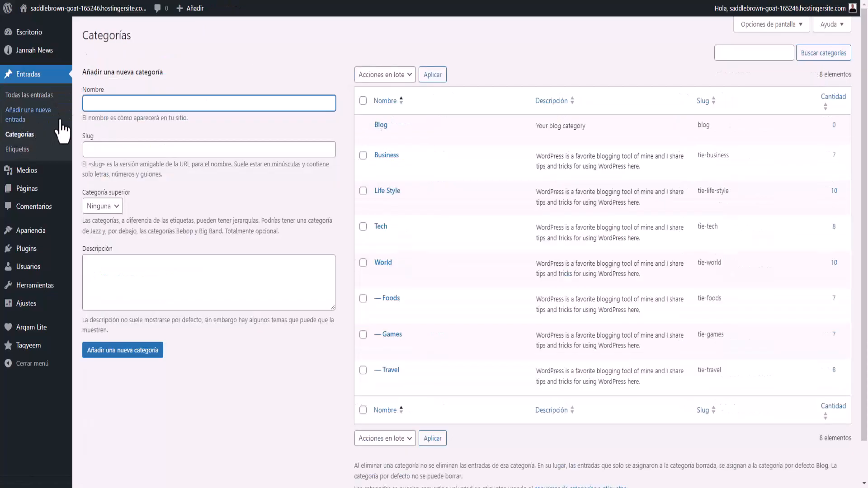
{"action": "scroll", "coordinate": [380, 136], "scroll_direction": "down", "scroll_amount": 1}
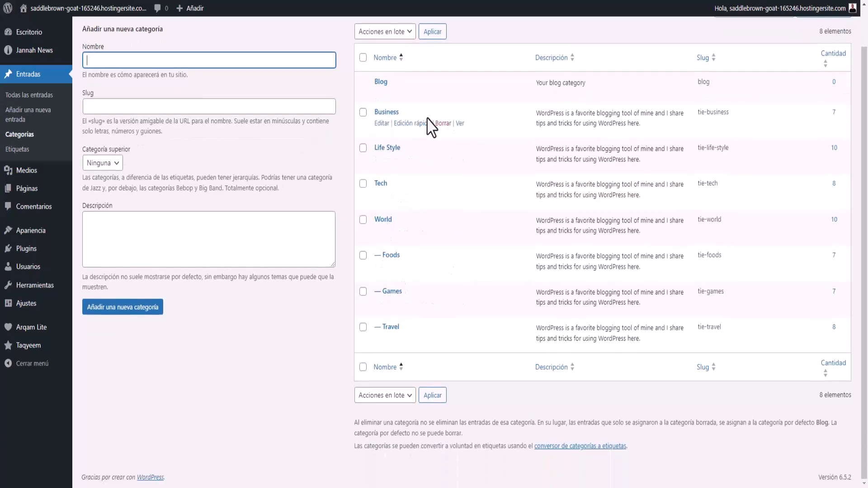
{"action": "scroll", "coordinate": [427, 124], "scroll_direction": "up", "scroll_amount": 1}
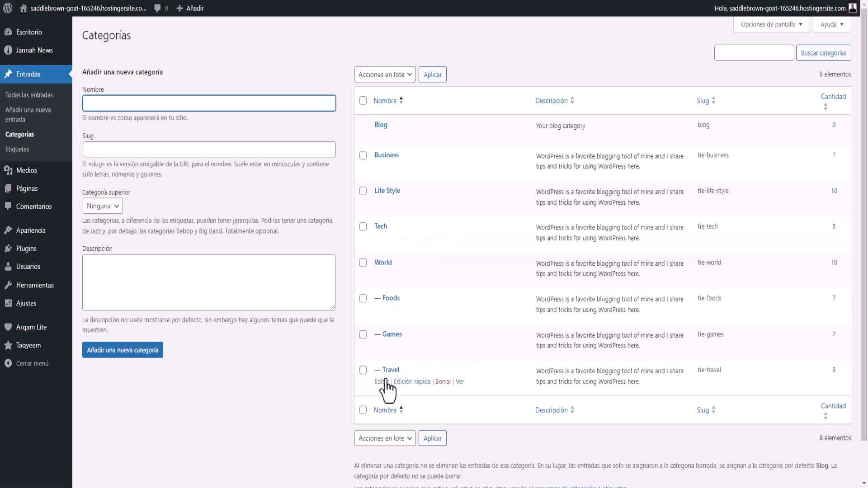
{"action": "scroll", "coordinate": [427, 261], "scroll_direction": "down", "scroll_amount": 2}
{"action": "scroll", "coordinate": [430, 269], "scroll_direction": "up", "scroll_amount": 2}
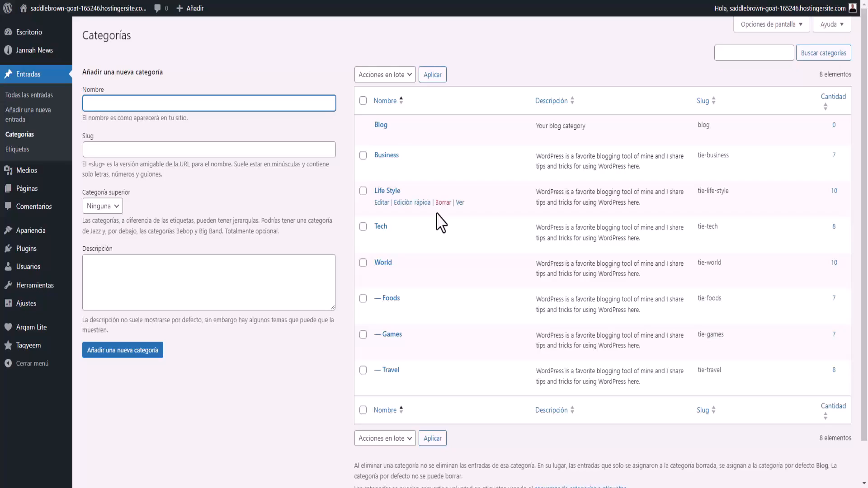
Check the imported images in the media library, and reopen the Jannah theme options dashboard to review its overview and sections.
{"action": "left_click", "coordinate": [35, 171]}
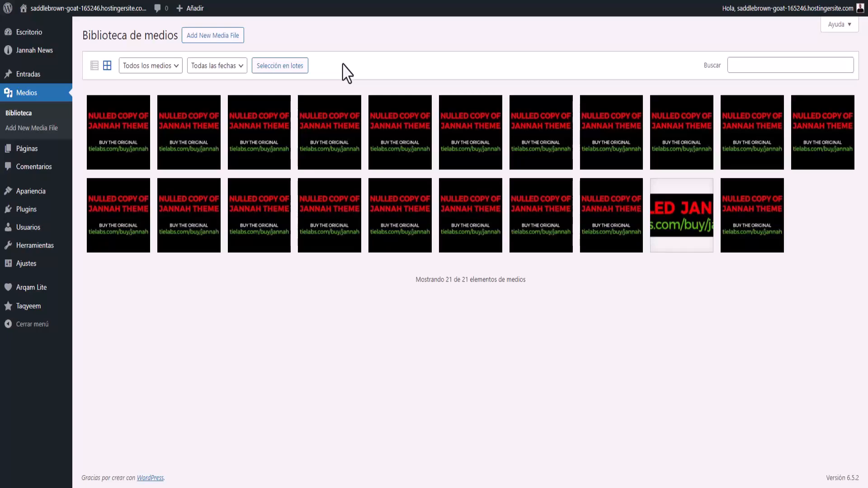
{"action": "left_click", "coordinate": [29, 57]}
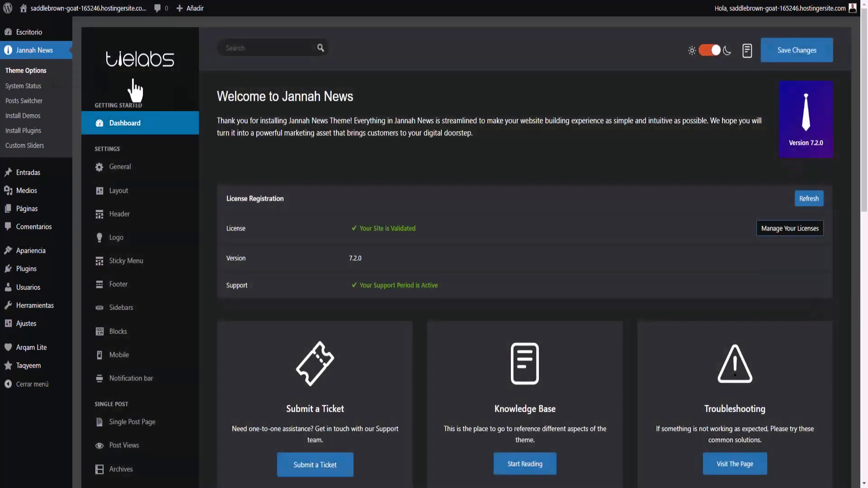
{"action": "scroll", "coordinate": [474, 213], "scroll_direction": "down", "scroll_amount": 5}
{"action": "scroll", "coordinate": [459, 214], "scroll_direction": "down", "scroll_amount": 8}
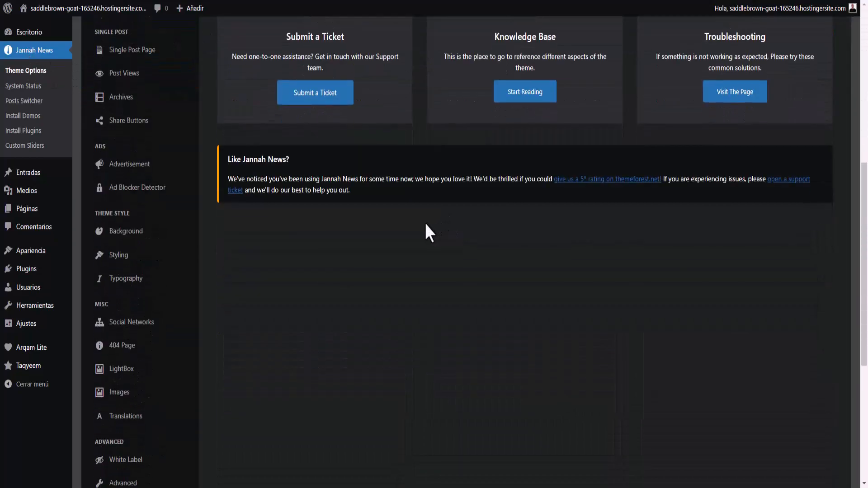
{"action": "scroll", "coordinate": [429, 222], "scroll_direction": "up", "scroll_amount": 13}
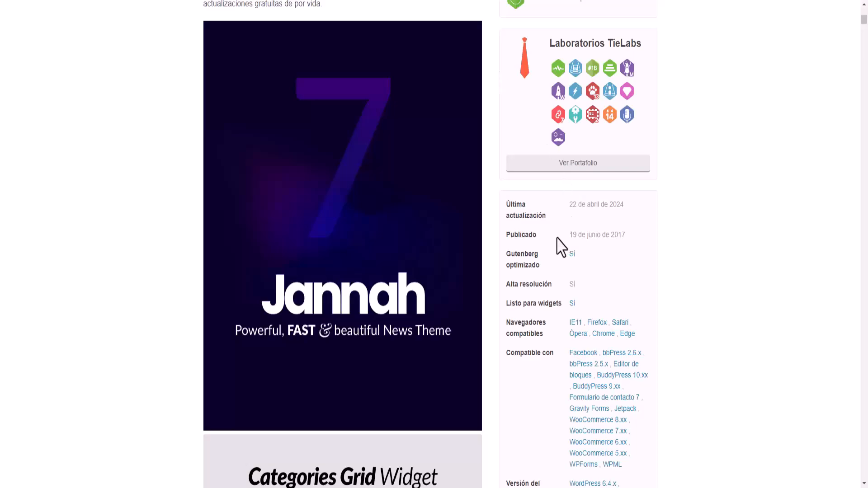
Switch to the theme's ThemeForest page and examine the licence price, support terms, compatibility details and supported WordPress versions.
{"action": "scroll", "coordinate": [562, 246], "scroll_direction": "up", "scroll_amount": 9}
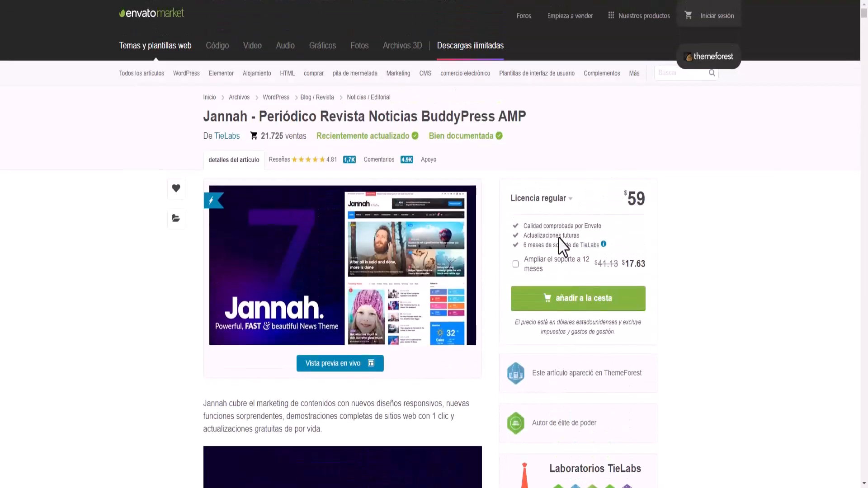
{"action": "scroll", "coordinate": [656, 260], "scroll_direction": "down", "scroll_amount": 9}
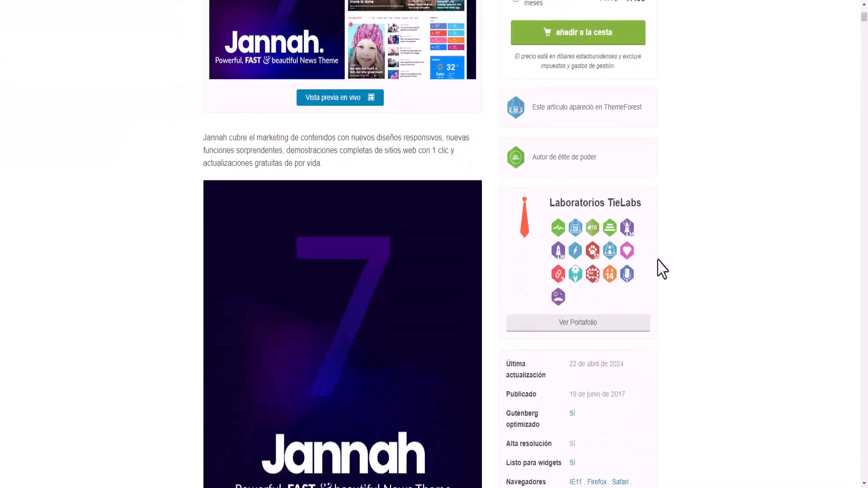
{"action": "scroll", "coordinate": [662, 270], "scroll_direction": "down", "scroll_amount": 12}
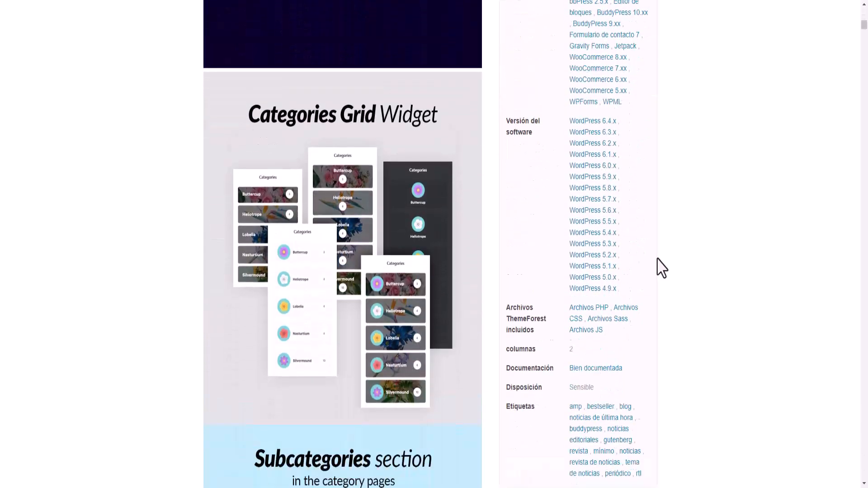
{"action": "scroll", "coordinate": [659, 266], "scroll_direction": "up", "scroll_amount": 20}
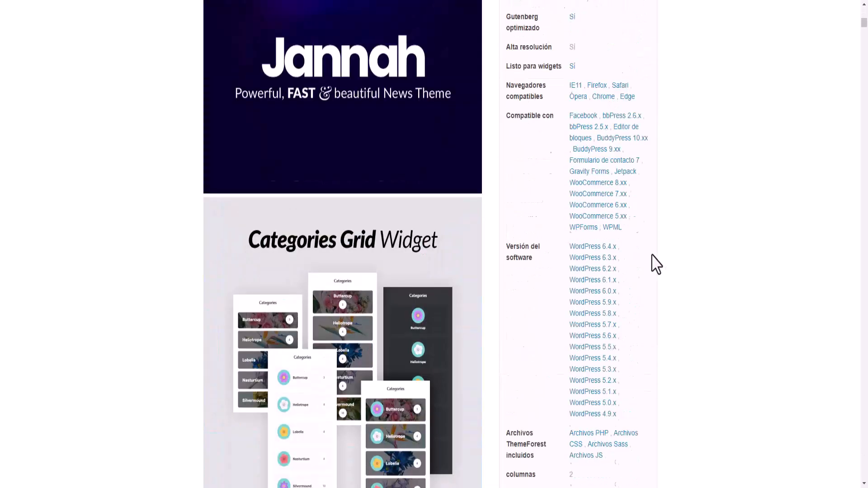
{"action": "scroll", "coordinate": [656, 263], "scroll_direction": "up", "scroll_amount": 5}
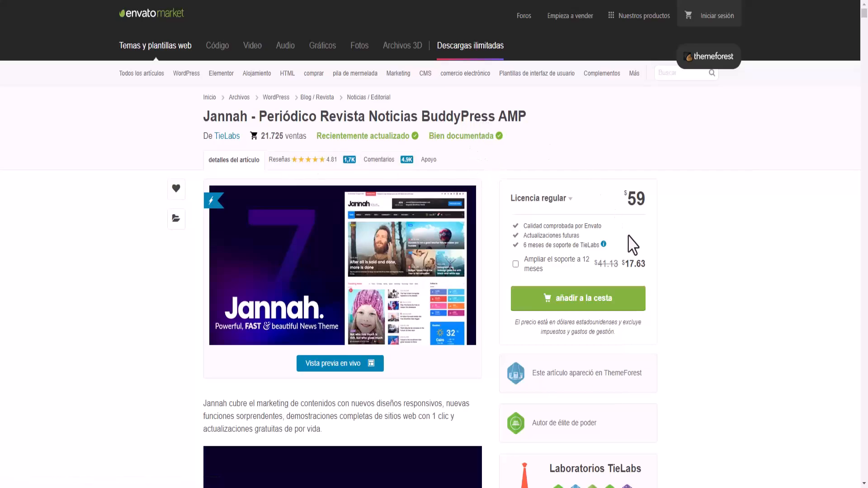
Browse the feature showcase on the ThemeForest page, including the category widgets, subcategories section, menu styles and predefined gradients.
{"action": "scroll", "coordinate": [629, 242], "scroll_direction": "down", "scroll_amount": 5}
{"action": "scroll", "coordinate": [194, 335], "scroll_direction": "down", "scroll_amount": 7}
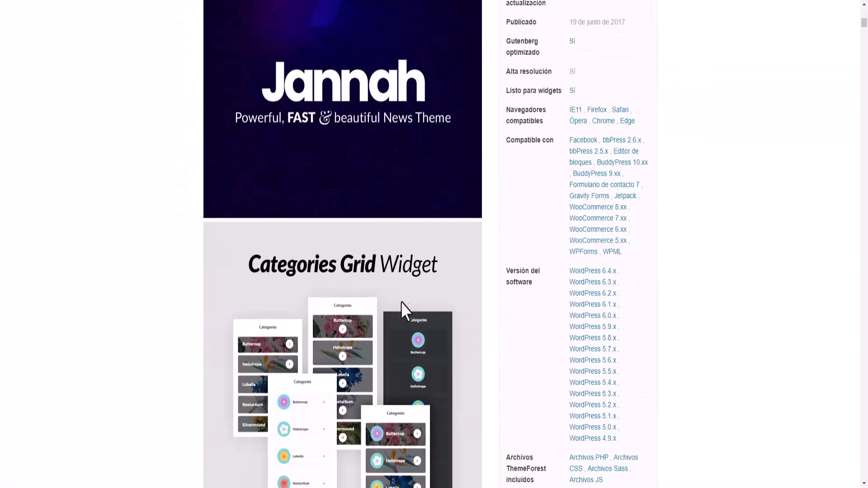
{"action": "scroll", "coordinate": [324, 290], "scroll_direction": "down", "scroll_amount": 4}
{"action": "scroll", "coordinate": [461, 306], "scroll_direction": "down", "scroll_amount": 9}
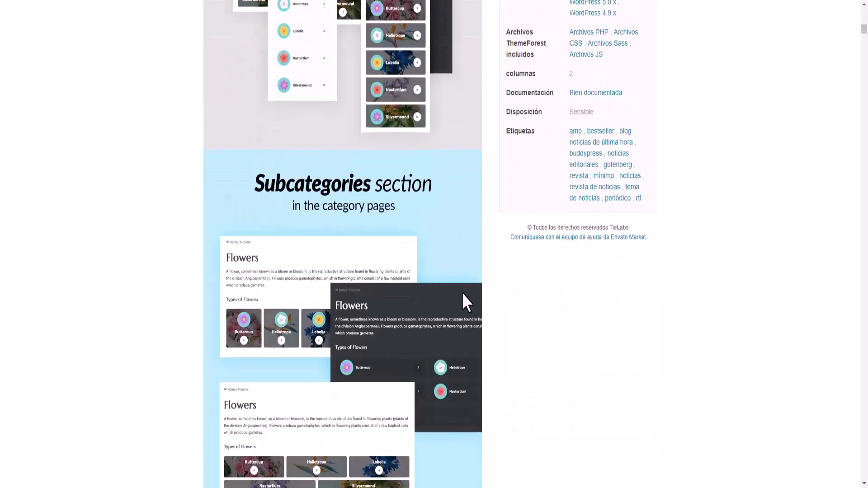
{"action": "scroll", "coordinate": [488, 299], "scroll_direction": "down", "scroll_amount": 10}
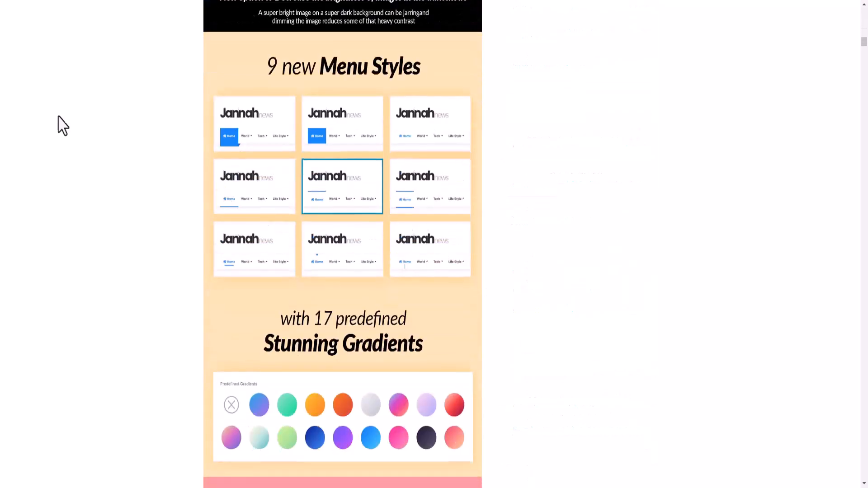